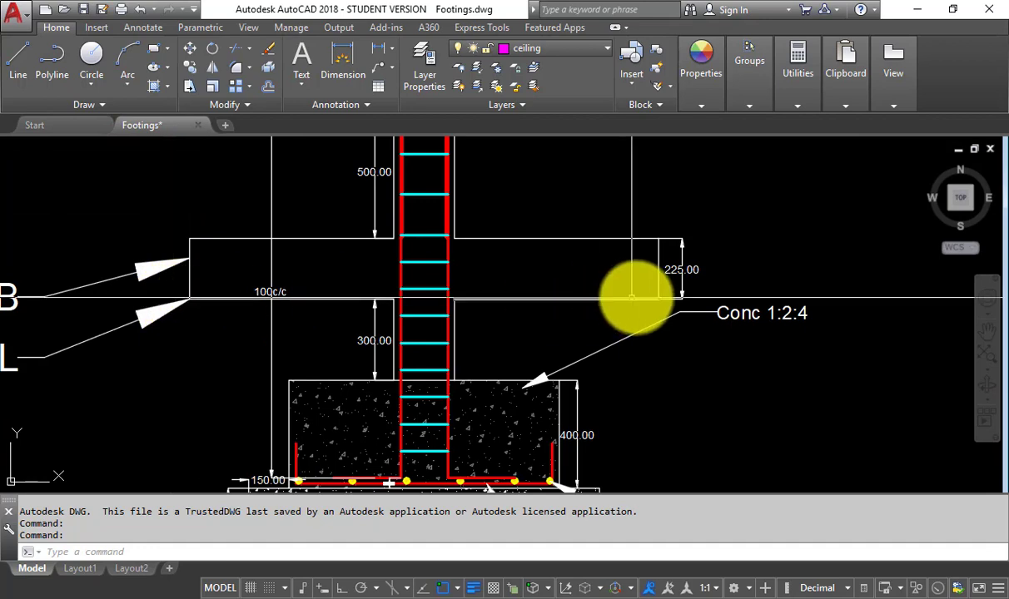
Examine the plinth beam and ground level in footing Section AA, and locate the Grade Beam plan.
scroll(657, 246, "down", 2)
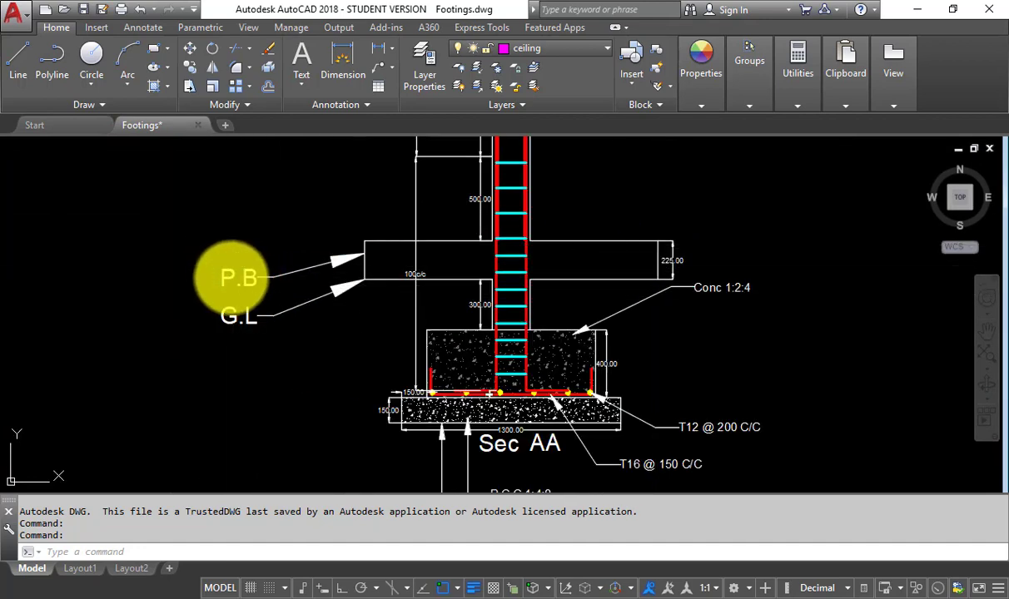
scroll(238, 279, "up", 2)
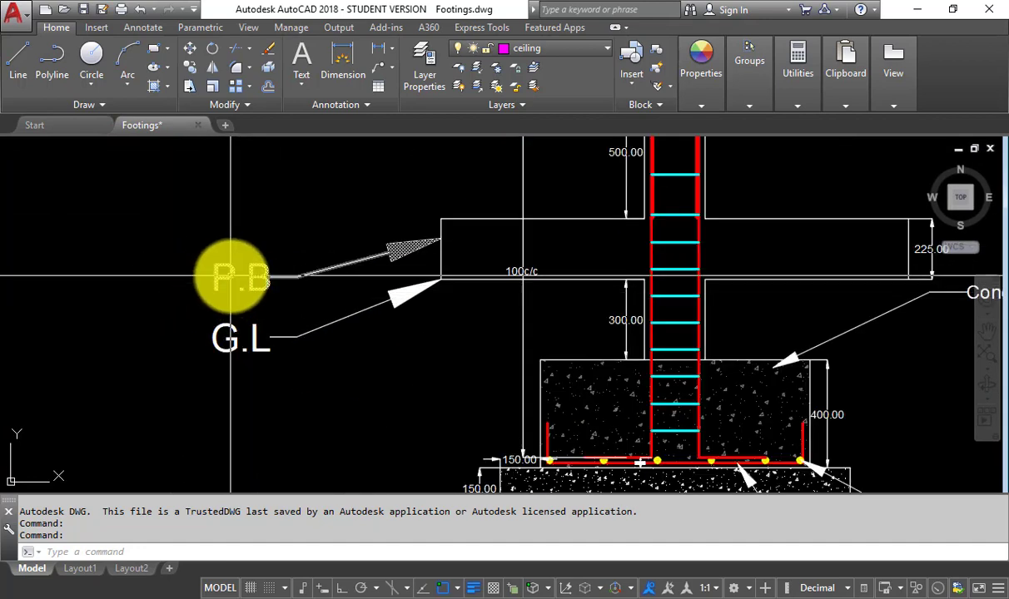
scroll(207, 278, "down", 2)
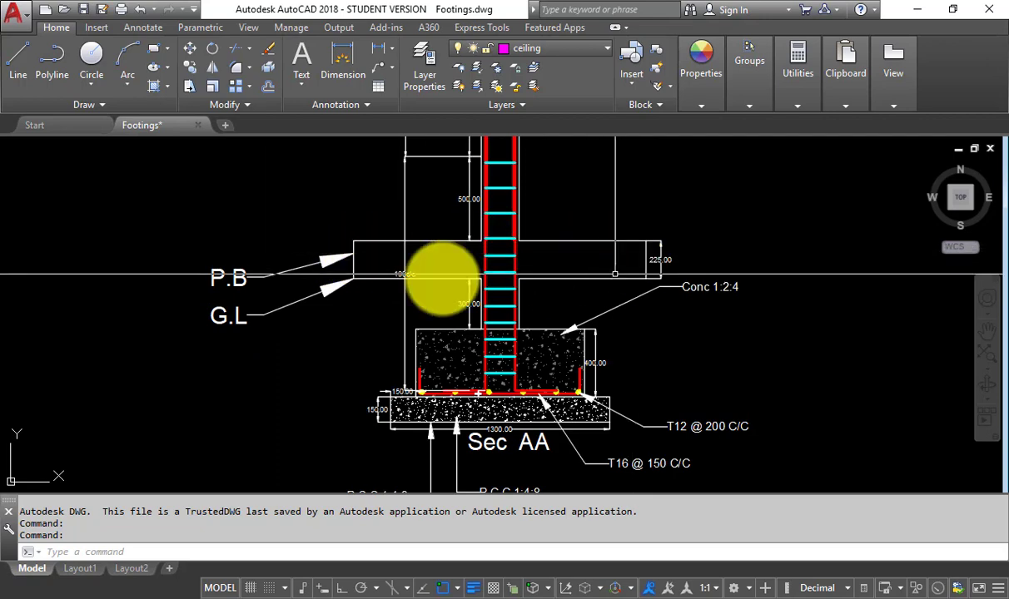
scroll(553, 249, "down", 8)
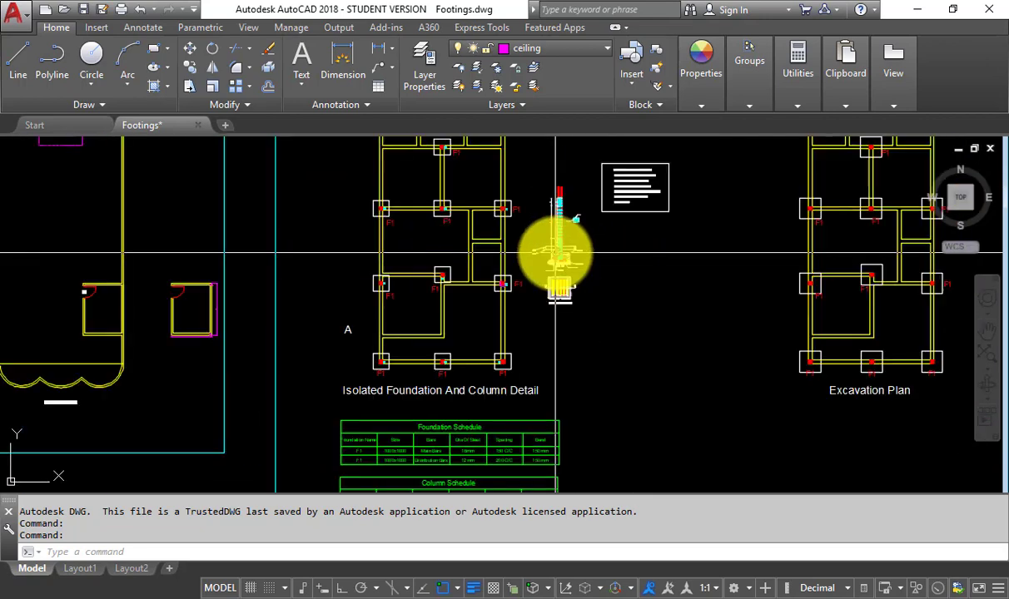
left_click_drag(556, 253, 198, 375)
scroll(200, 377, "down", 2)
scroll(658, 316, "up", 8)
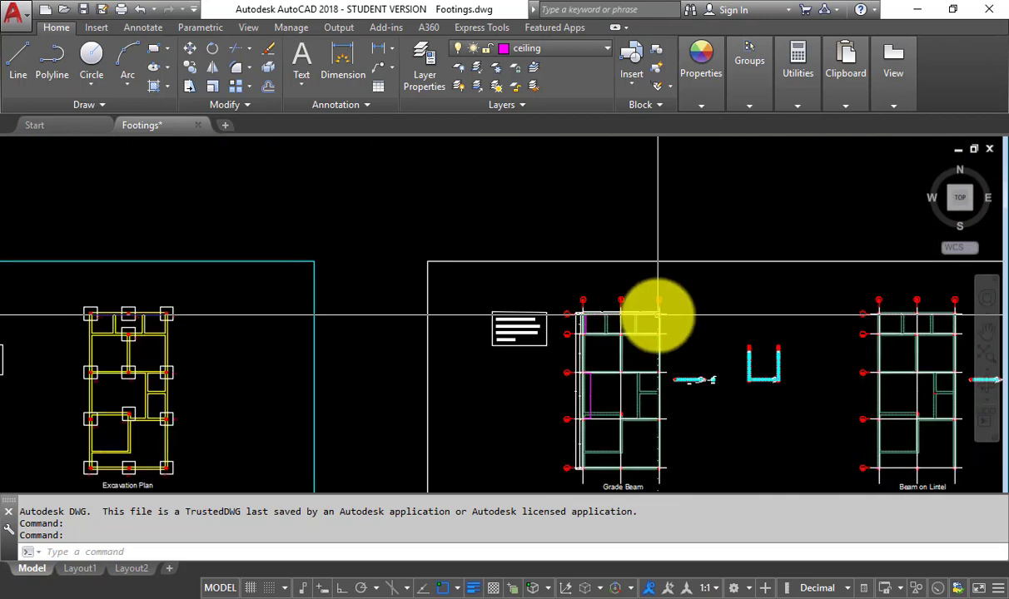
scroll(413, 356, "up", 2)
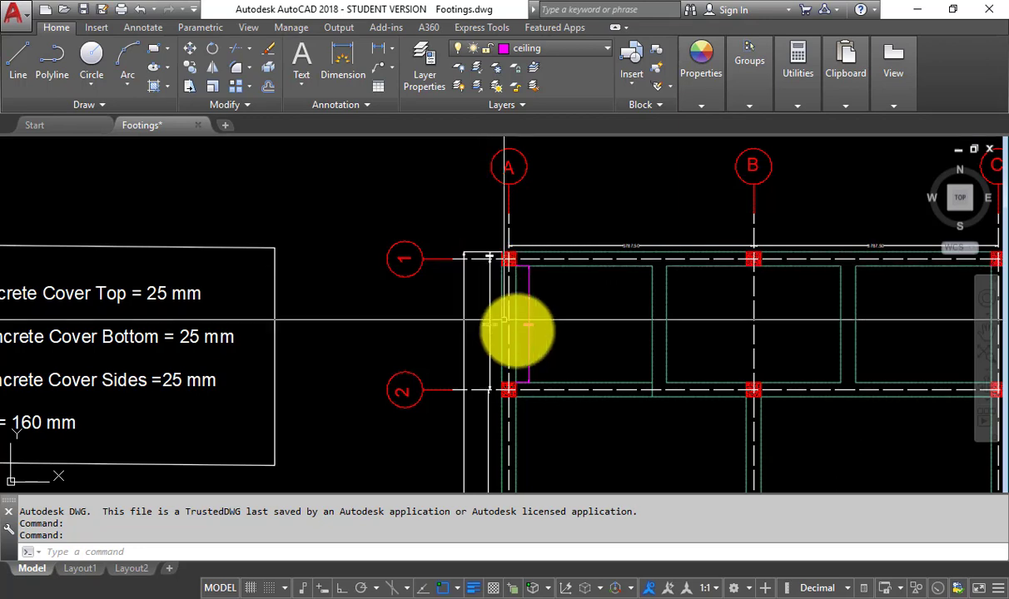
Examine the beam layout and column positions along grid A from grid 1 to grid 5 in the Grade Beam plan.
left_click_drag(581, 364, 396, 277)
scroll(359, 231, "down", 2)
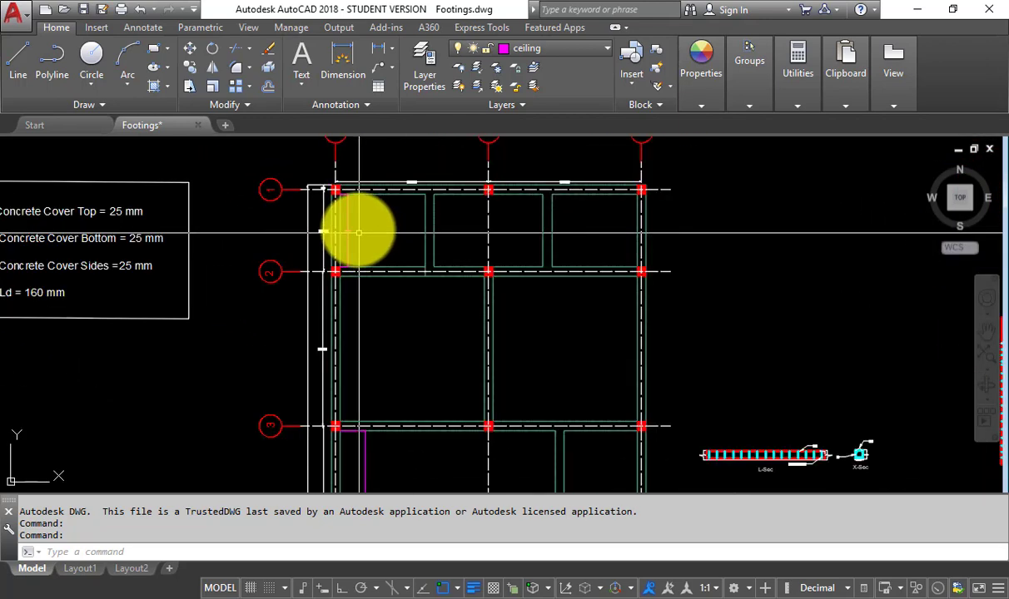
scroll(360, 202, "up", 2)
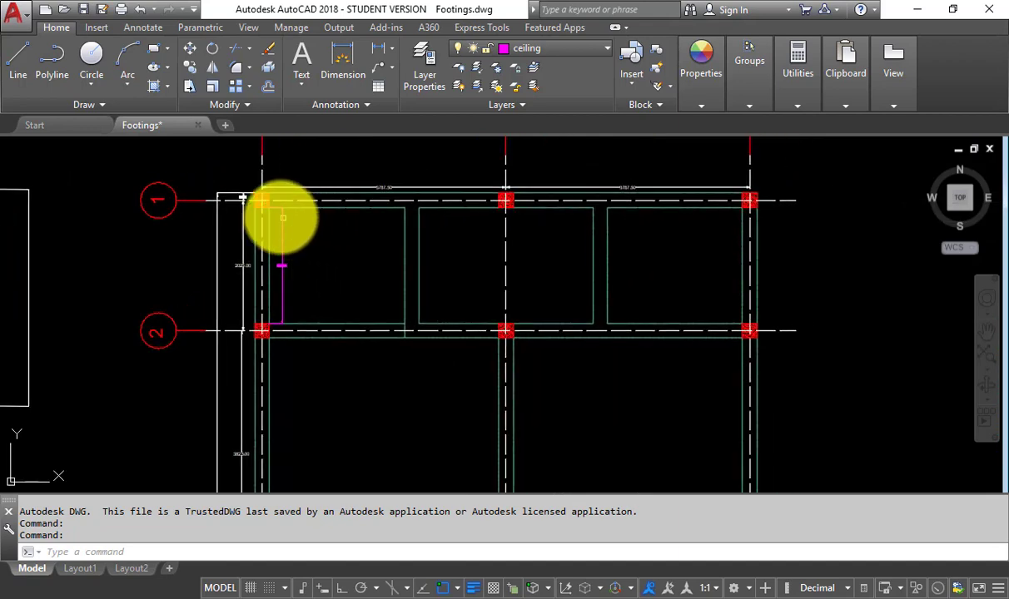
scroll(279, 214, "down", 4)
mouse_move(287, 325)
left_mouse_down()
mouse_move(259, 205)
mouse_move(259, 217)
left_mouse_up()
scroll(259, 316, "up", 6)
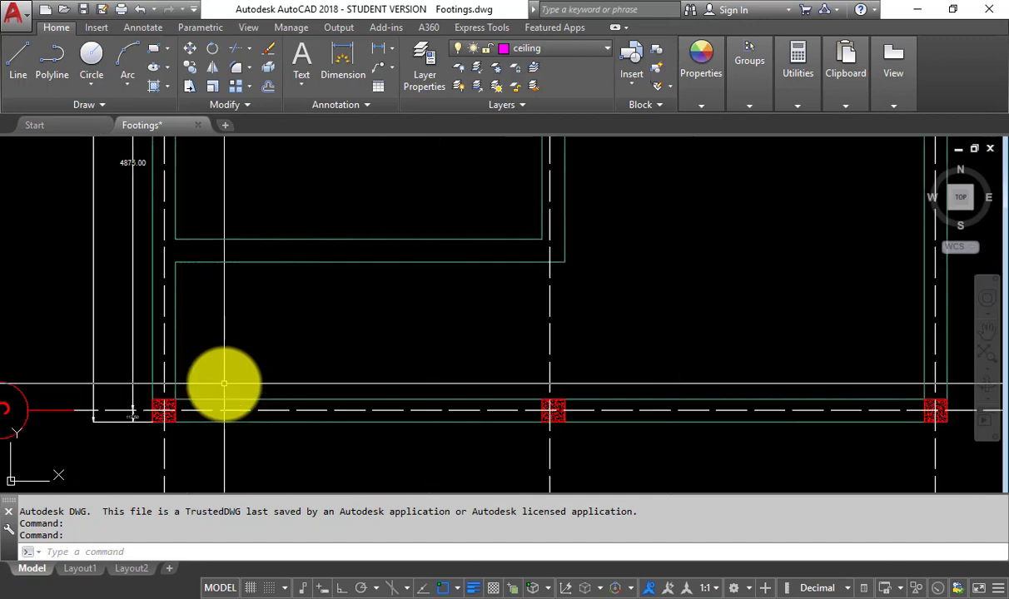
scroll(313, 396, "down", 2)
left_click_drag(317, 250, 300, 463)
left_click_drag(300, 272, 309, 473)
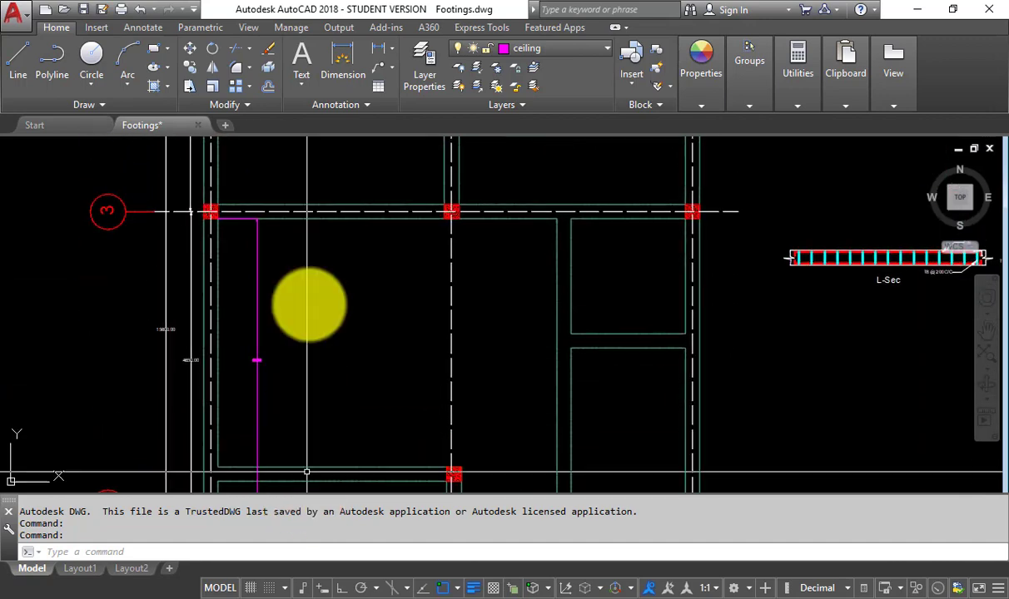
left_click_drag(310, 246, 311, 456)
left_click_drag(308, 326, 318, 535)
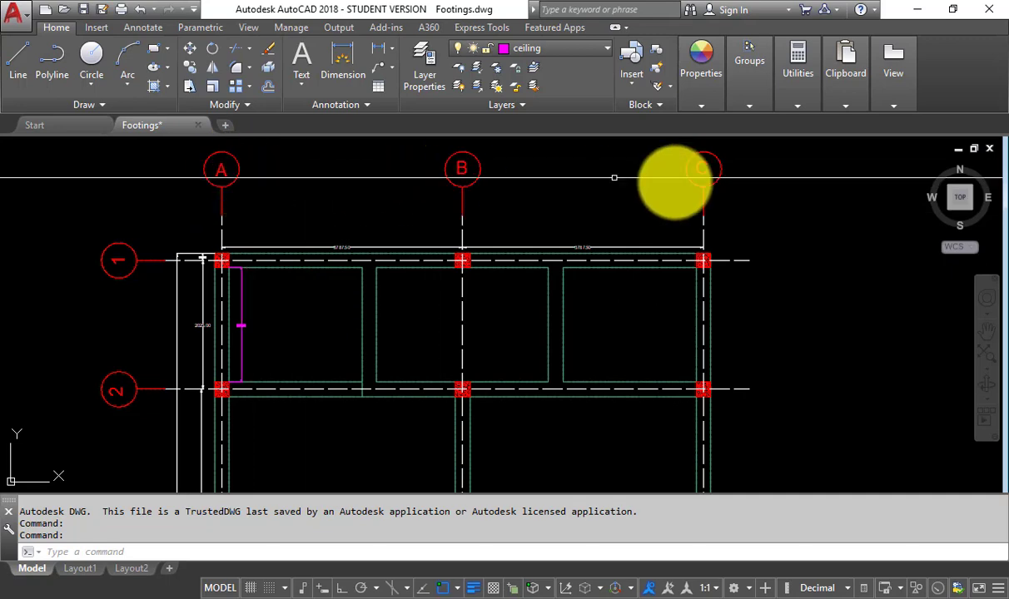
Review the individual beam spans between the columns on grid A across the Grade Beam plan.
scroll(304, 205, "down", 4)
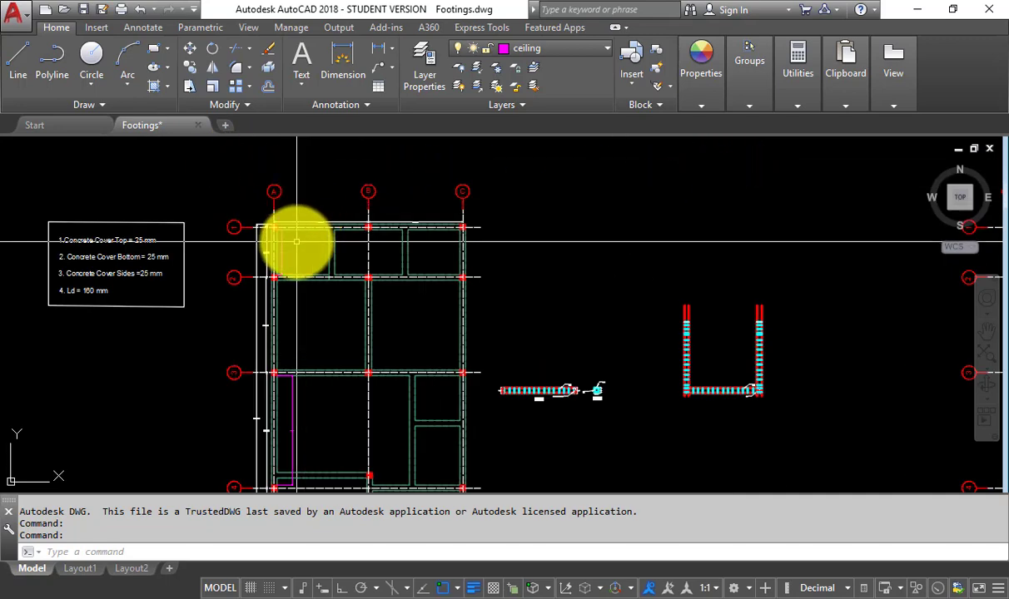
left_click_drag(302, 377, 301, 214)
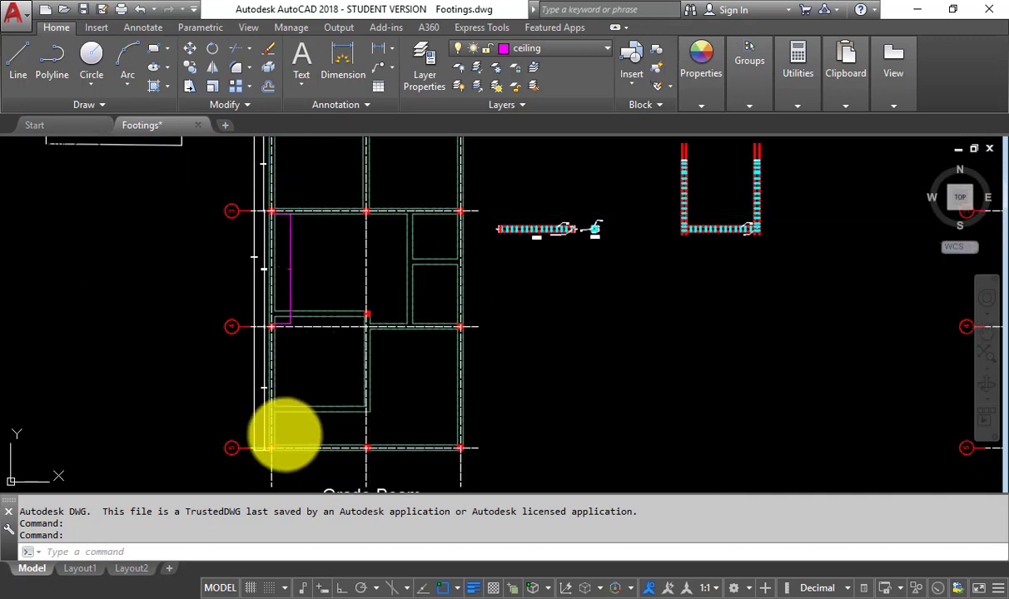
scroll(267, 439, "up", 6)
scroll(302, 418, "down", 6)
left_click_drag(370, 243, 372, 412)
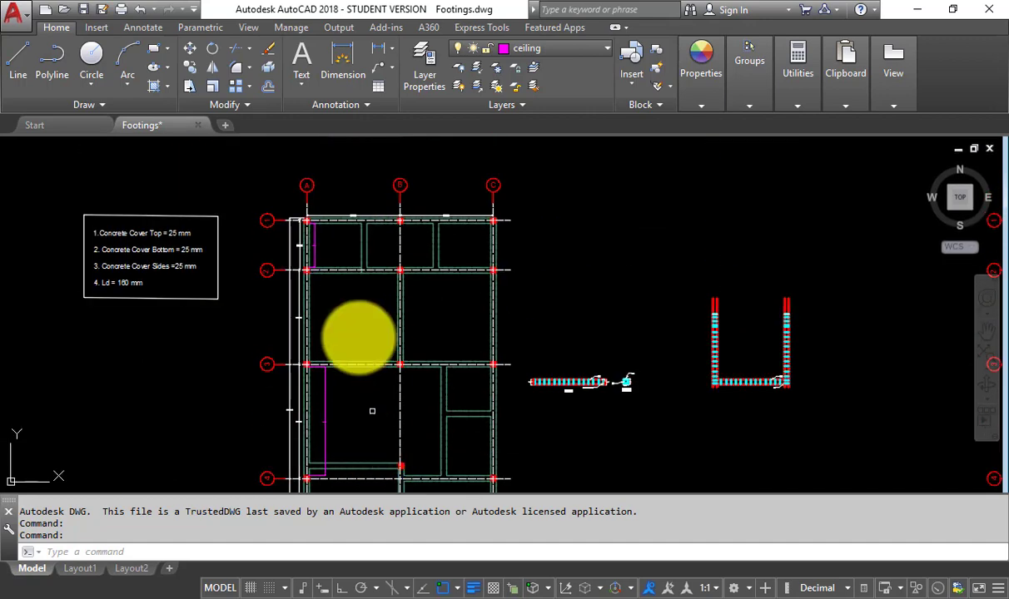
scroll(310, 204, "up", 4)
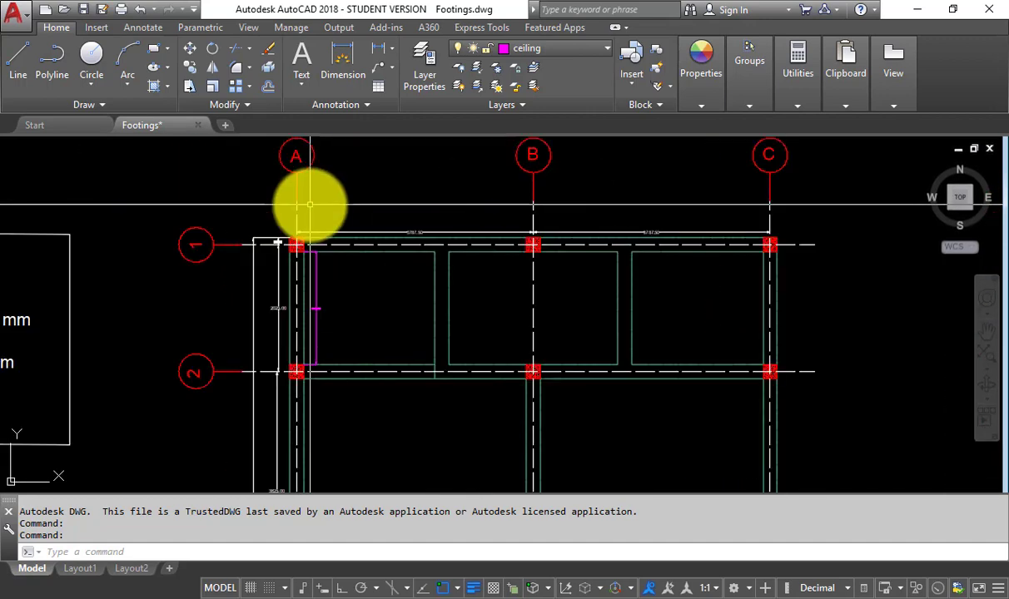
scroll(308, 247, "up", 2)
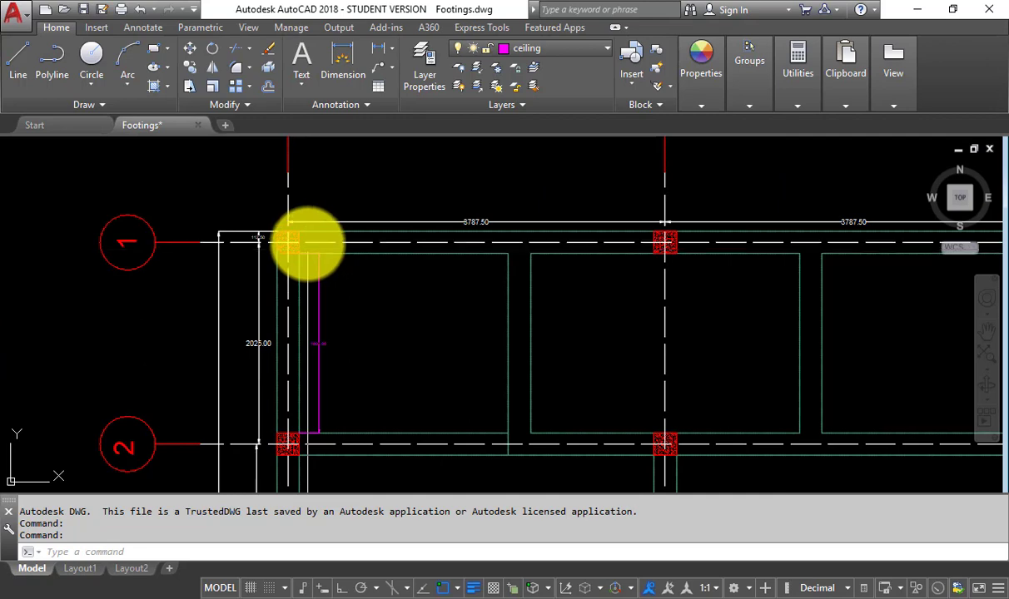
scroll(302, 297, "down", 5)
scroll(304, 300, "up", 7)
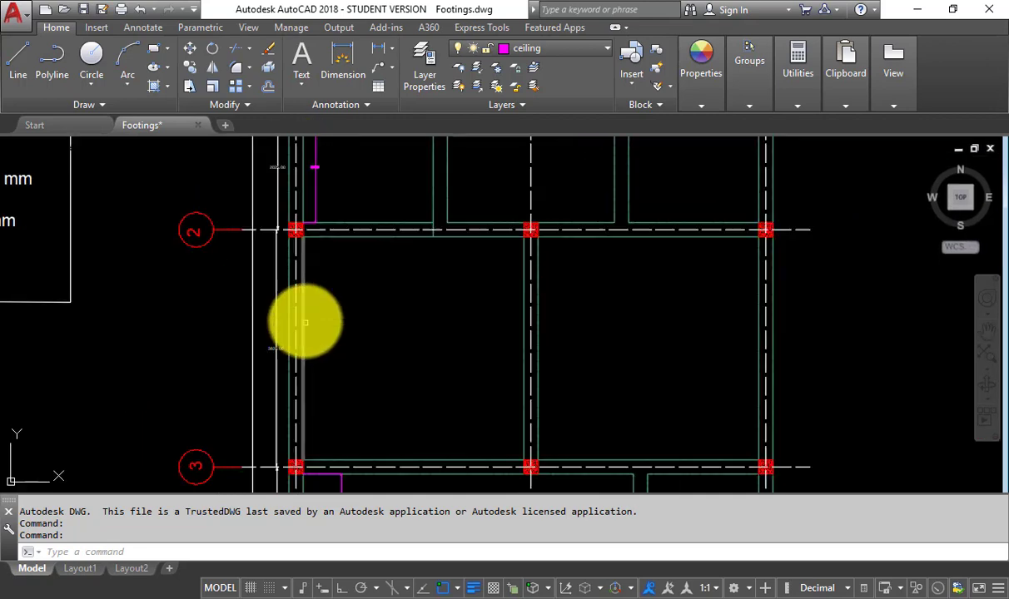
scroll(304, 274, "down", 7)
left_click_drag(323, 325, 309, 180)
mouse_move(311, 307)
left_mouse_down()
mouse_move(301, 241)
mouse_move(300, 477)
left_mouse_up()
scroll(302, 241, "up", 2)
left_click_drag(323, 241, 311, 456)
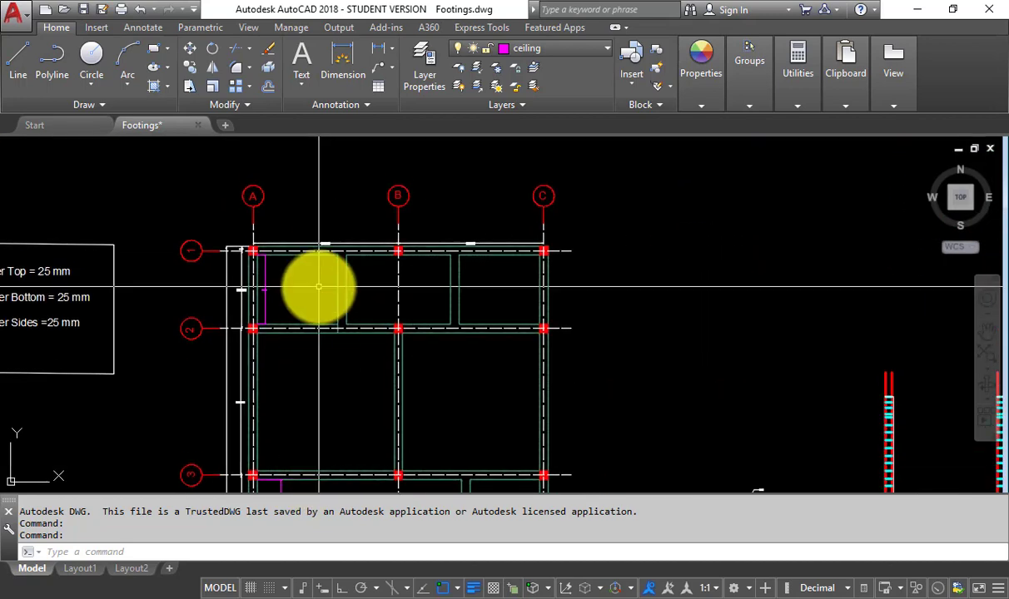
Select the overall vertical dimension beside grid A and trace it between the outer column faces at grids 1 and 5.
scroll(204, 263, "up", 6)
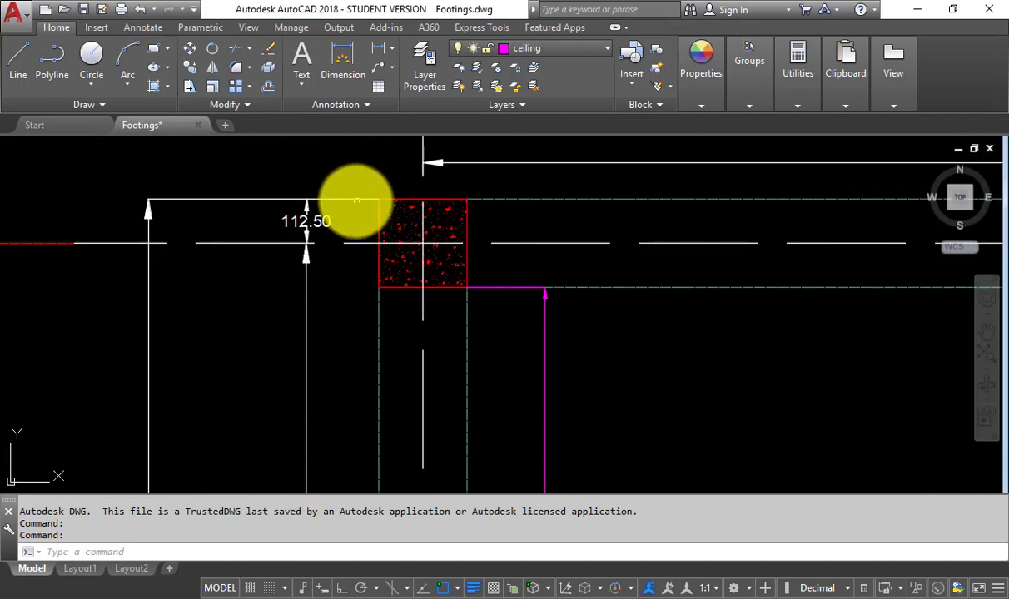
scroll(350, 193, "down", 6)
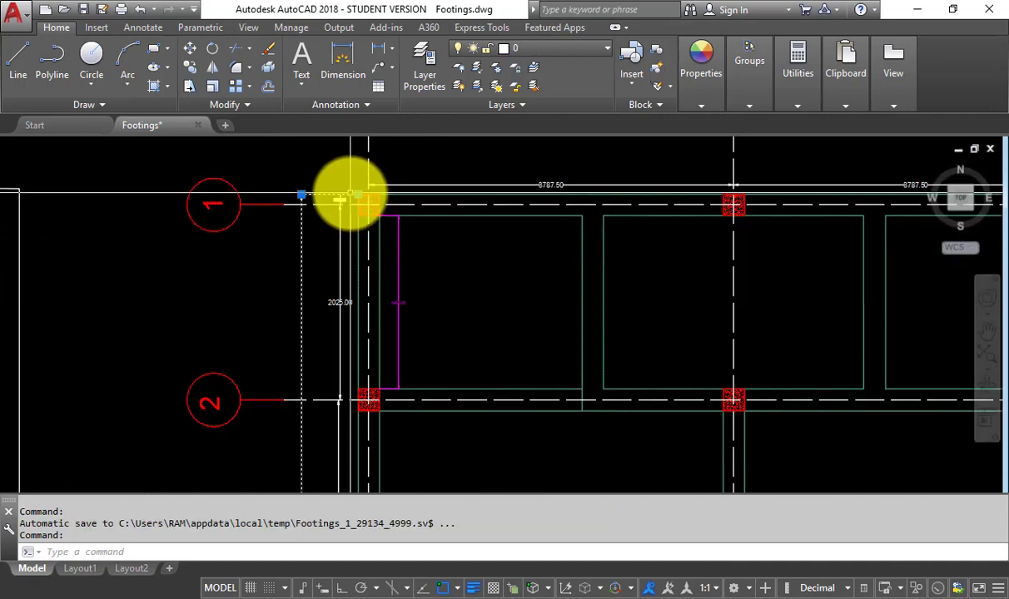
left_click_drag(397, 298, 395, 173)
scroll(389, 340, "up", 7)
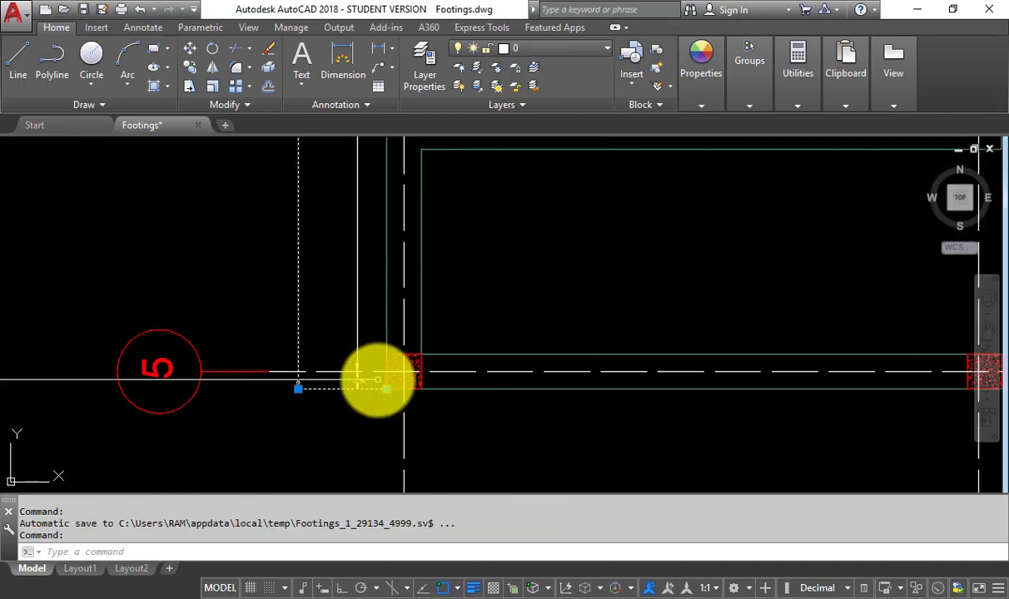
scroll(366, 481, "down", 4)
scroll(366, 472, "down", 3)
scroll(342, 175, "up", 8)
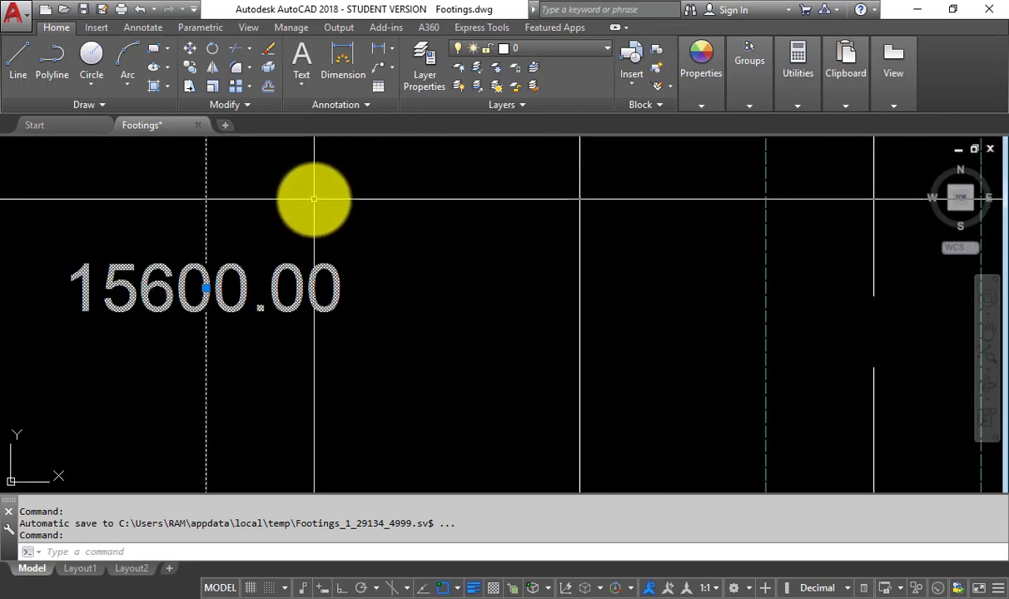
Inspect the corner columns and clear spans along grid A, from grid 1 down to grid 5.
scroll(314, 200, "down", 6)
scroll(316, 233, "up", 3)
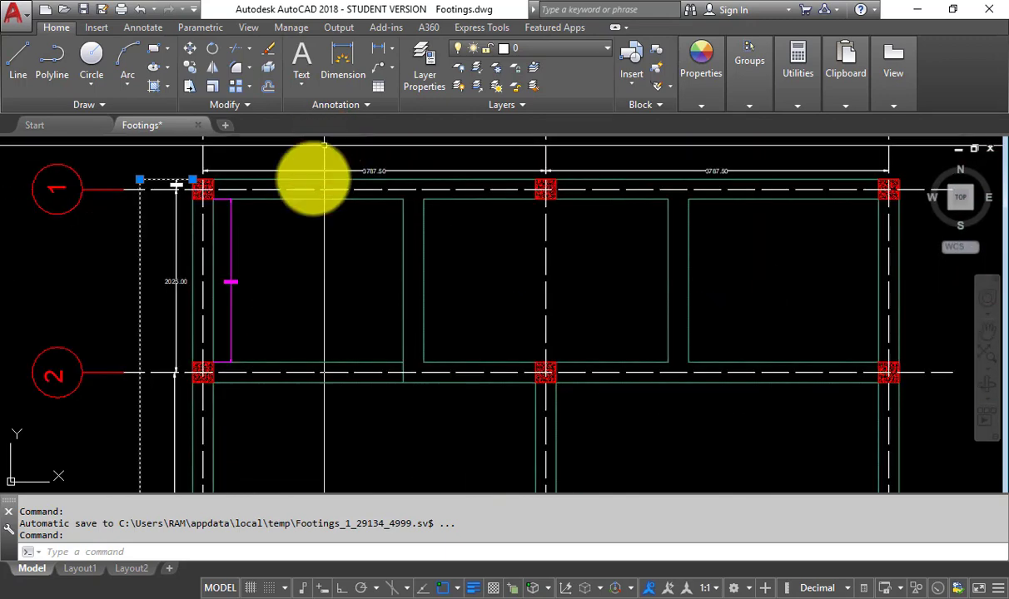
scroll(250, 204, "up", 4)
scroll(234, 230, "down", 5)
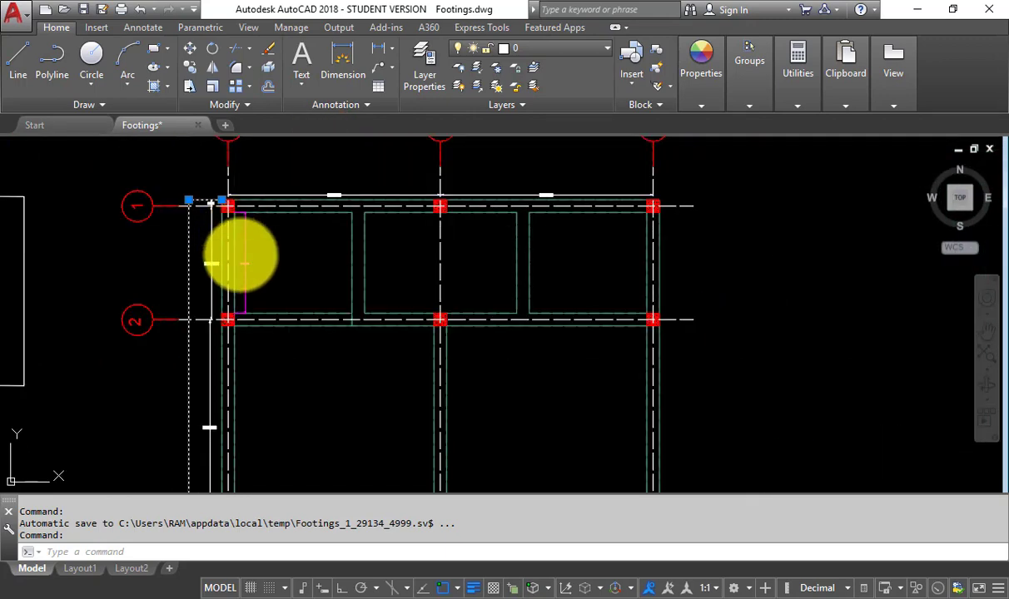
scroll(240, 175, "up", 6)
scroll(234, 185, "down", 5)
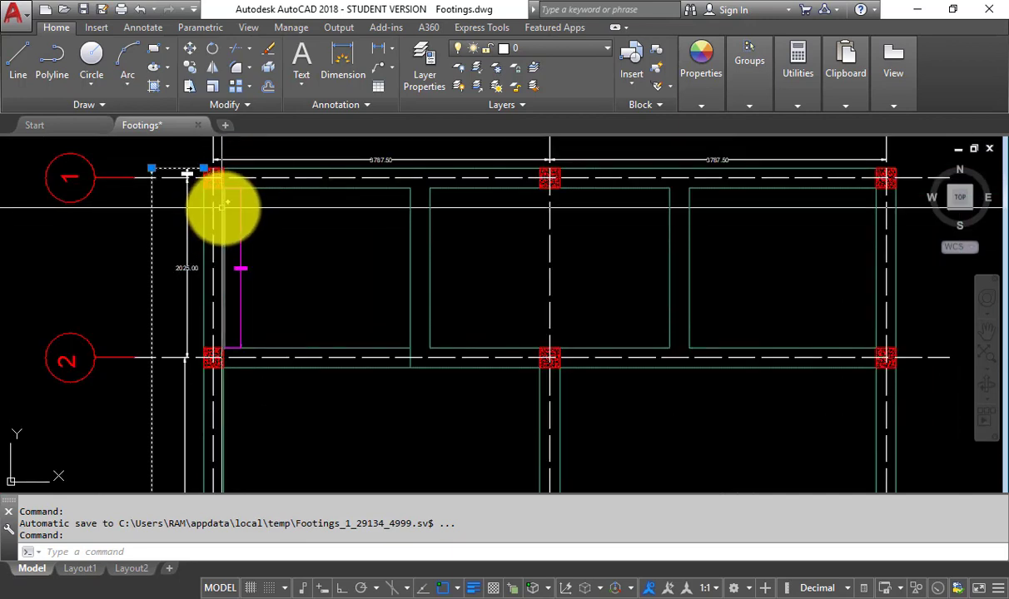
scroll(223, 206, "down", 3)
scroll(243, 150, "up", 4)
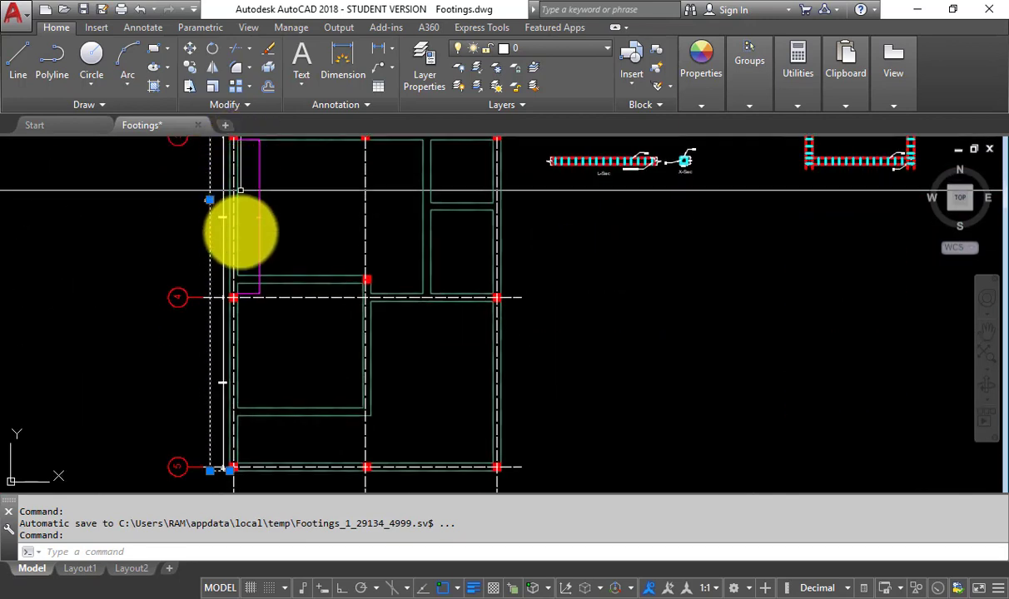
left_click_drag(241, 367, 271, 252)
scroll(259, 333, "up", 4)
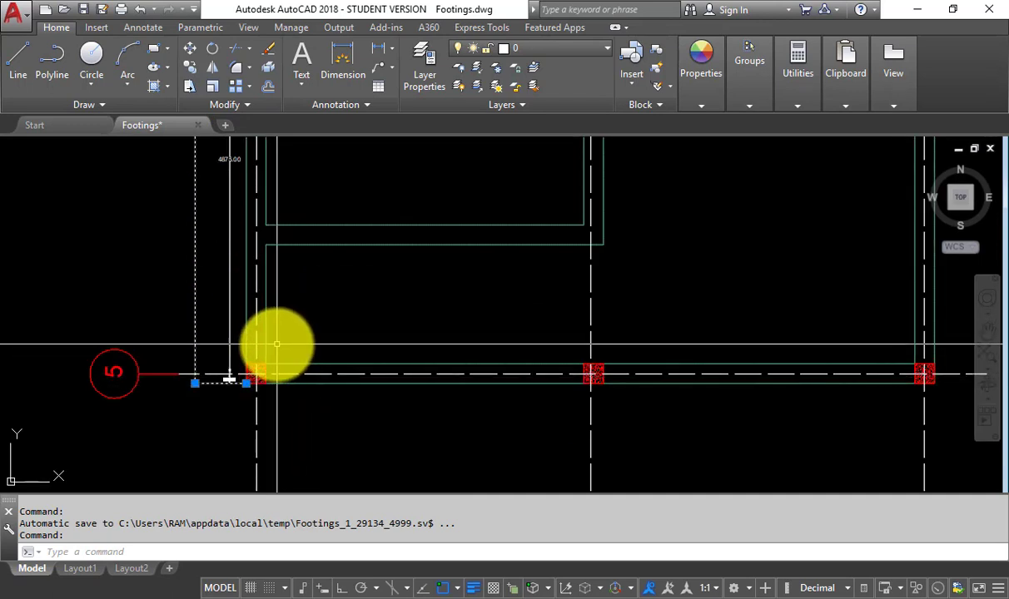
Measure the vertical side of the corner column at grids A and 5 with a linear dimension, without placing it.
scroll(278, 344, "down", 2)
scroll(290, 344, "up", 5)
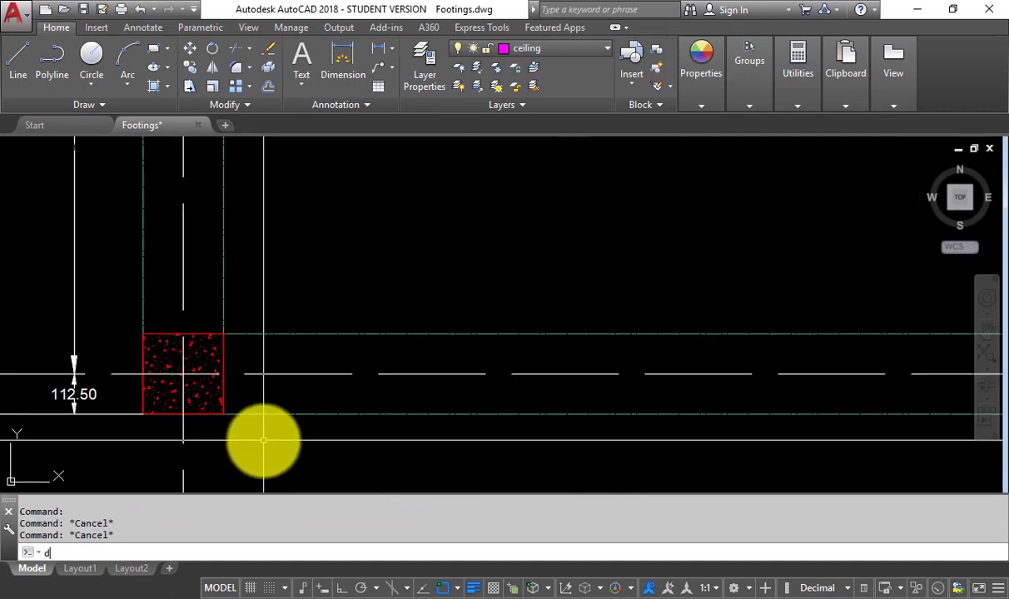
type("li")
key("Return")
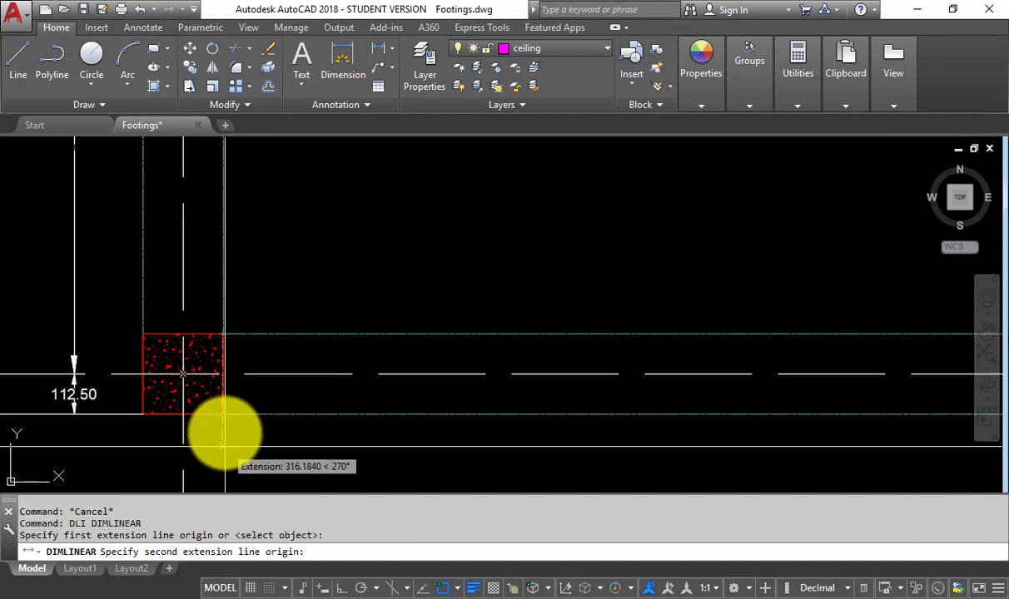
left_click(223, 414)
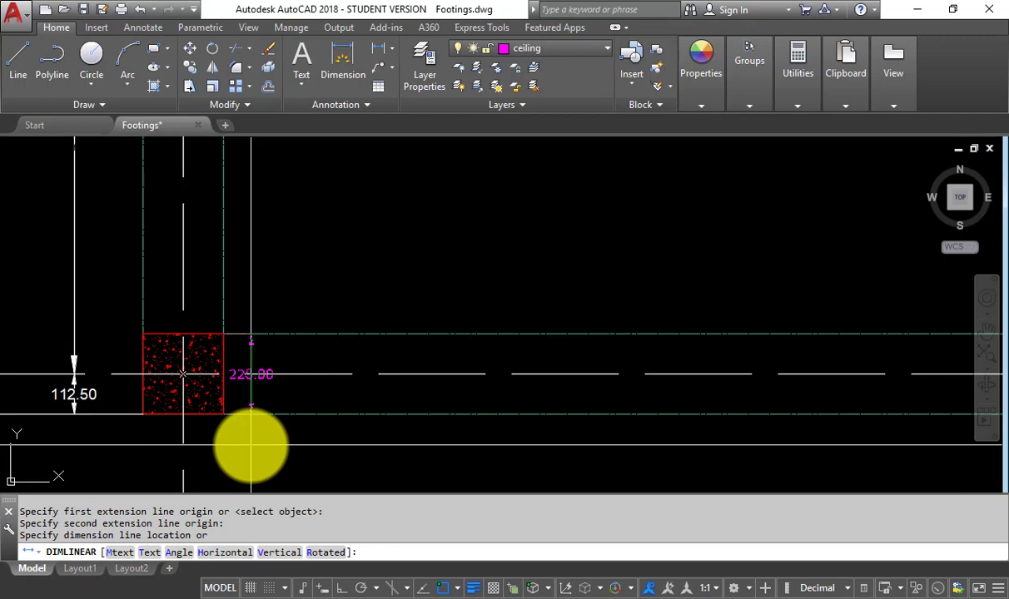
key("Escape")
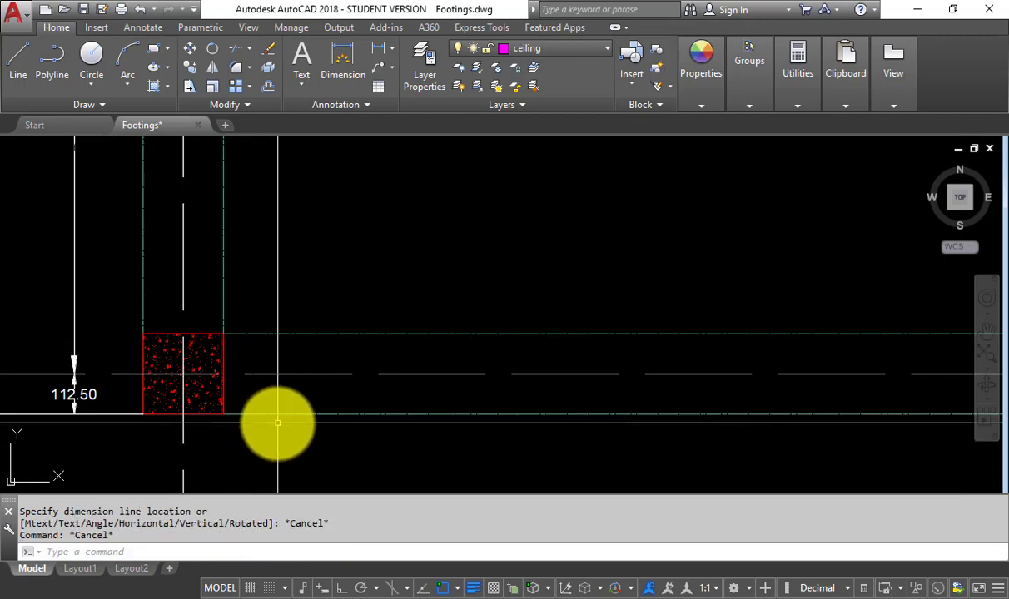
Examine where the intermediate cross beam between grids 4 and 5 meets the grid A beam.
scroll(277, 423, "down", 5)
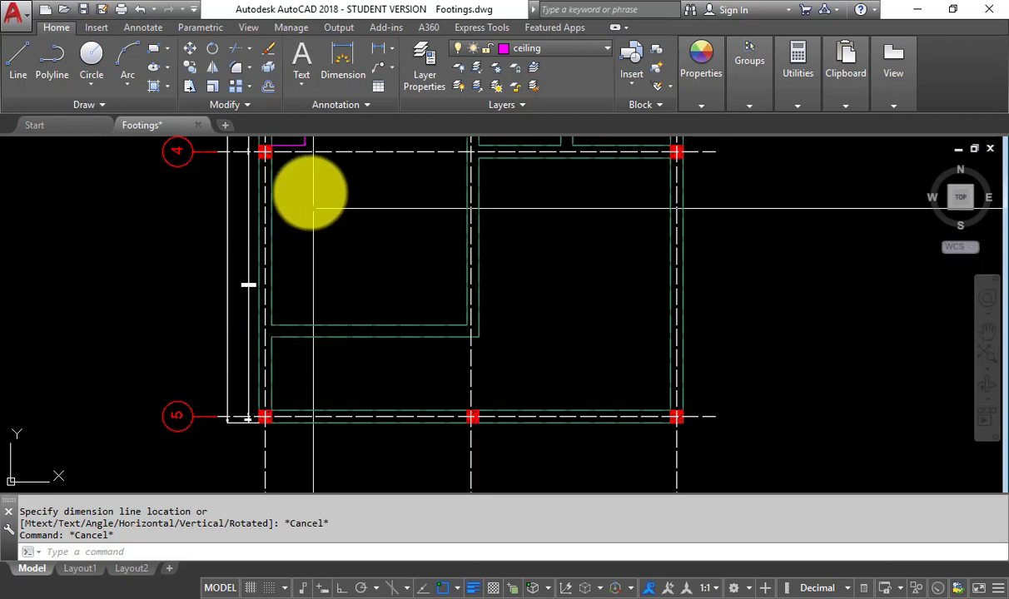
mouse_move(264, 152)
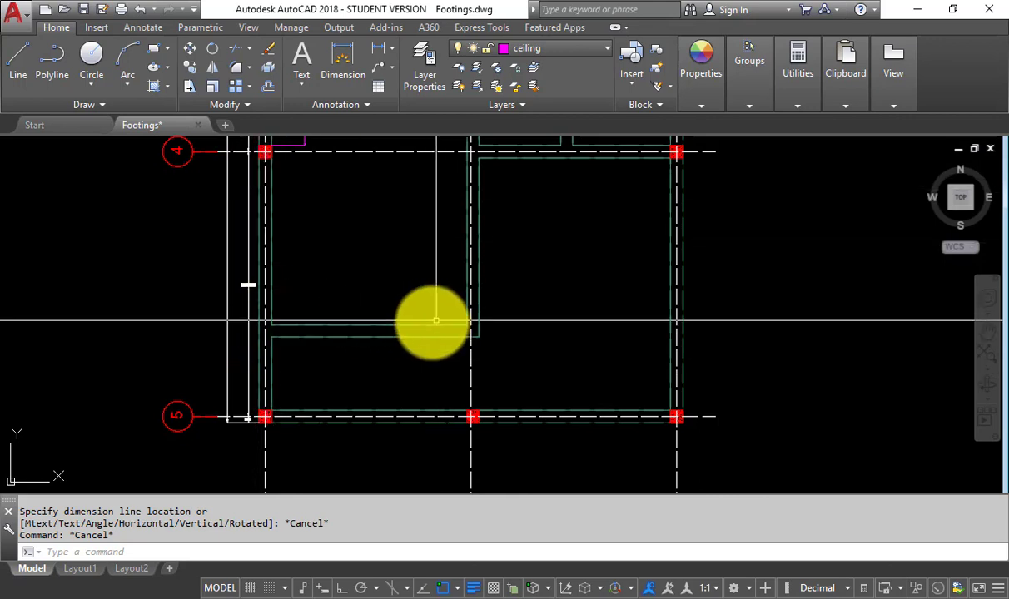
scroll(261, 333, "up", 5)
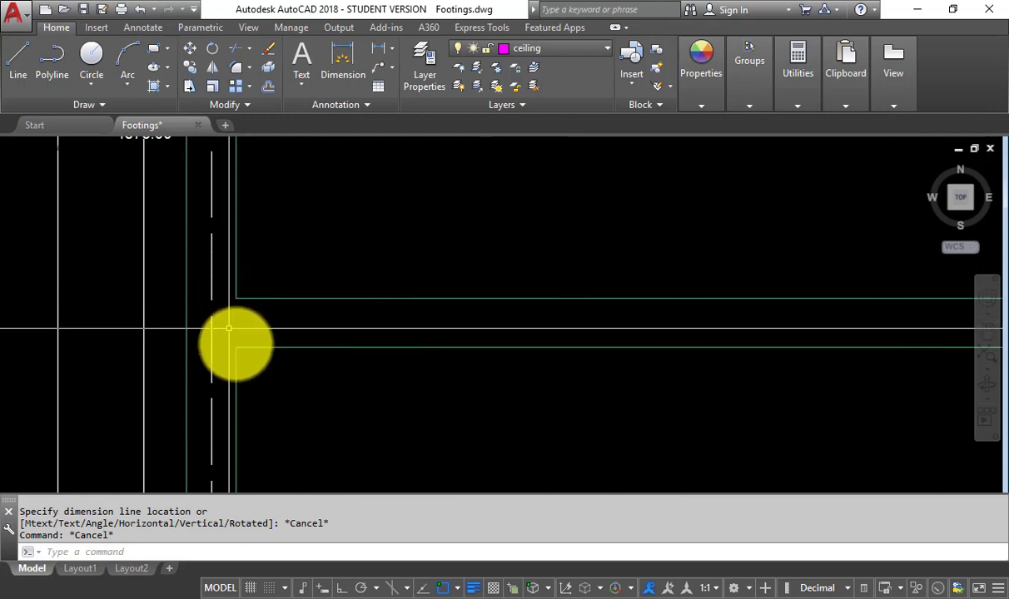
scroll(237, 341, "down", 3)
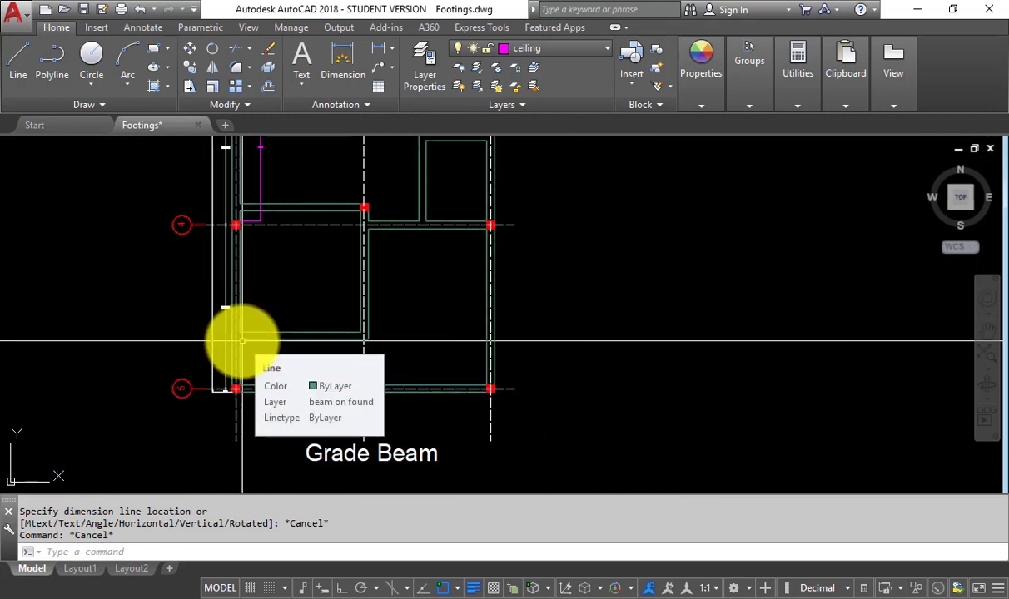
Follow the outer beam along grid C from grid 1 down to grid 5 and compare it with the grid A beam.
left_click_drag(264, 329, 265, 473)
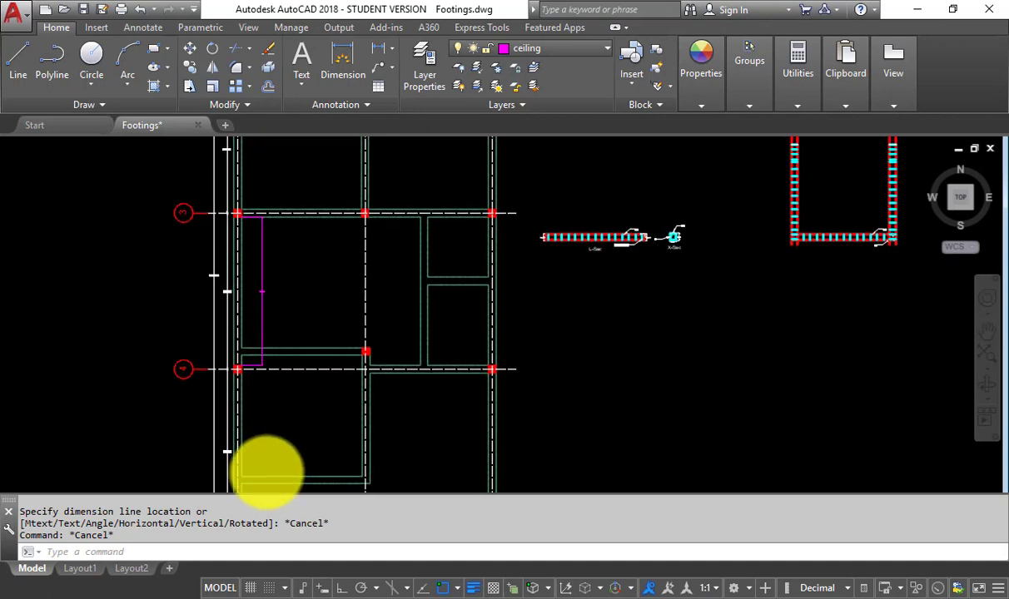
scroll(268, 429, "down", 4)
scroll(245, 253, "up", 4)
scroll(245, 253, "up", 2)
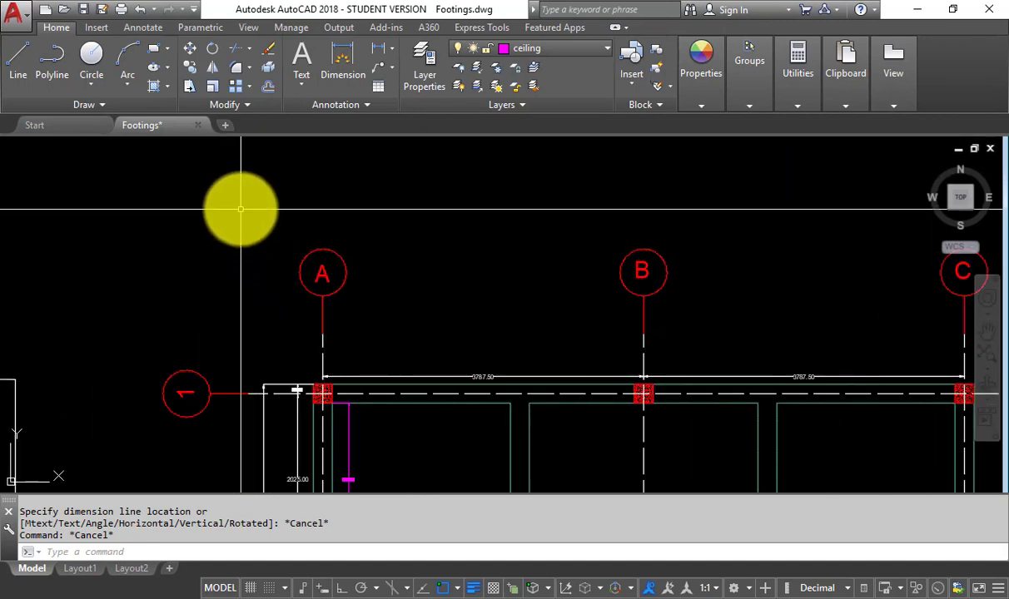
scroll(241, 209, "down", 2)
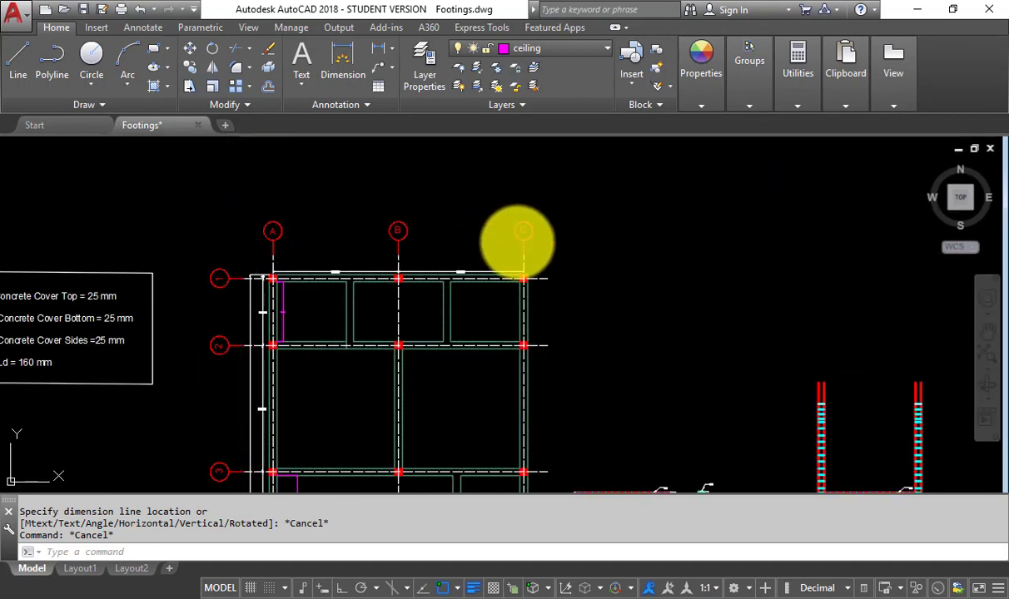
scroll(510, 265, "up", 2)
scroll(510, 203, "down", 2)
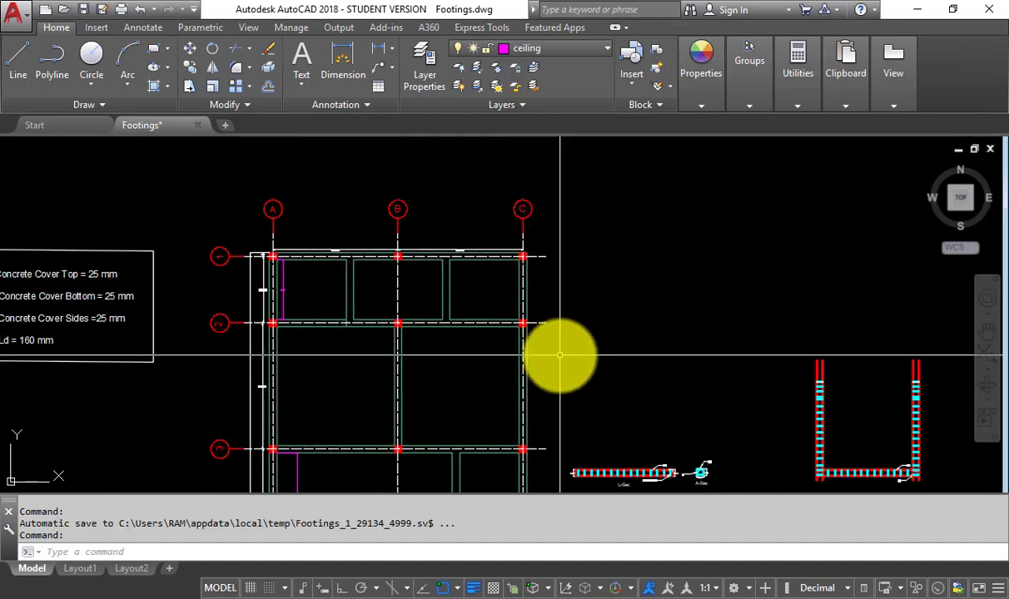
left_click_drag(559, 354, 559, 162)
left_click_drag(529, 264, 539, 176)
left_click_drag(547, 336, 552, 214)
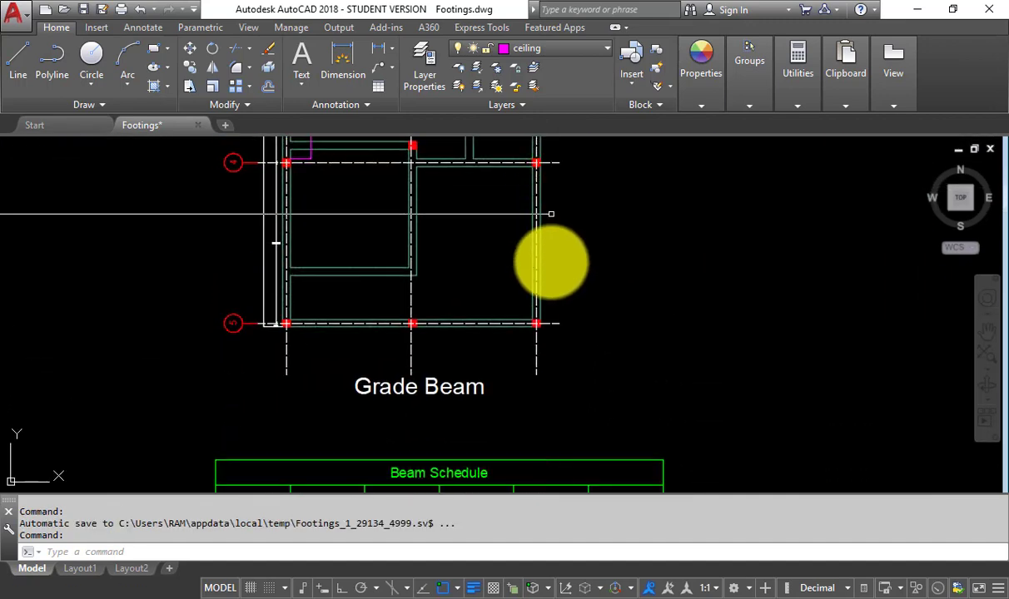
scroll(552, 268, "up", 2)
scroll(547, 328, "up", 2)
scroll(566, 443, "down", 5)
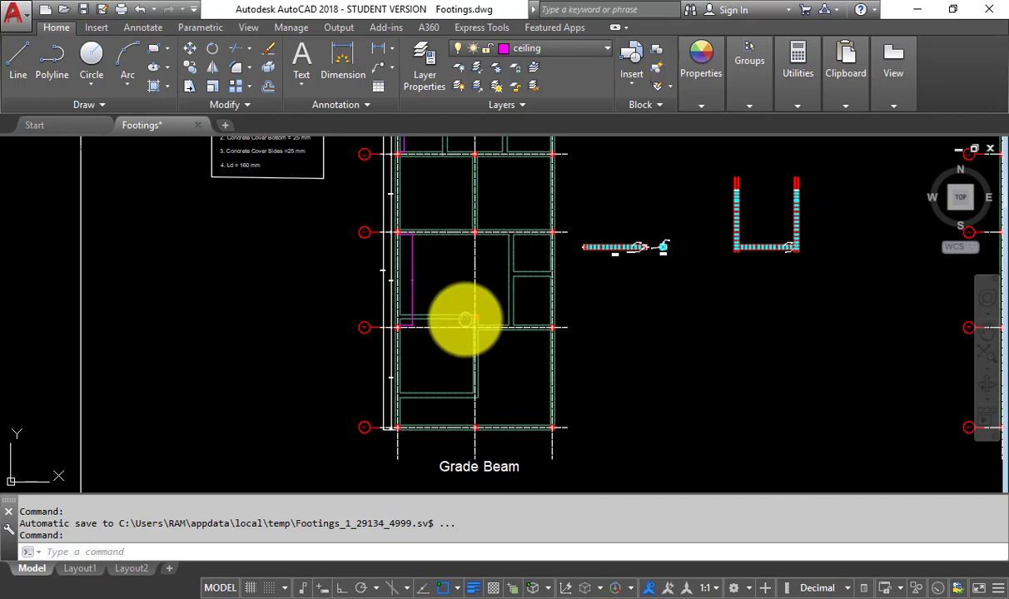
Examine the clear spans between grids 1 and 5 along grid A together with the overall length dimension.
left_click_drag(450, 308, 453, 473)
scroll(421, 376, "up", 5)
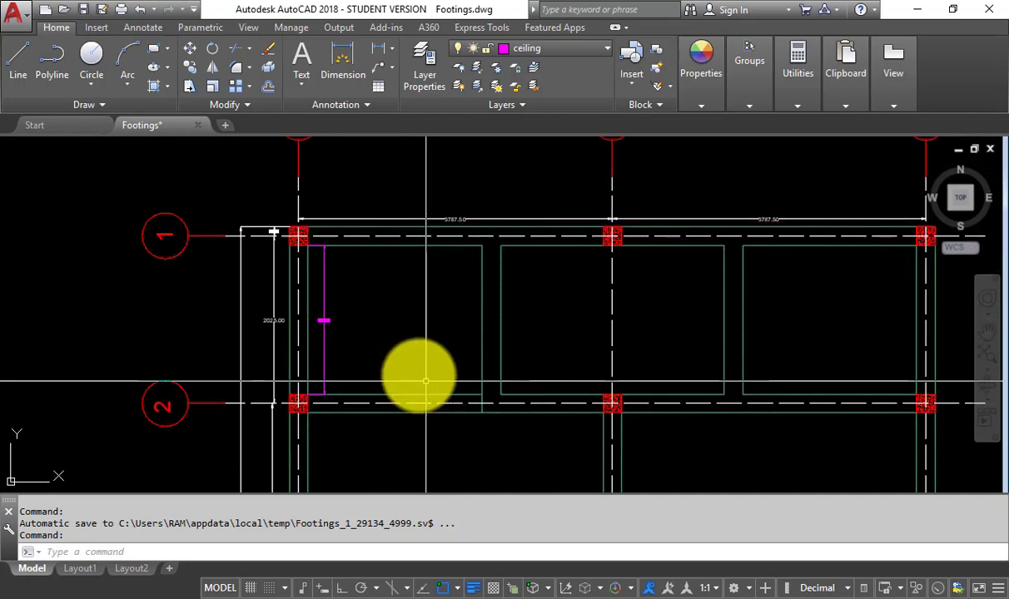
scroll(283, 182, "down", 4)
scroll(281, 281, "down", 3)
scroll(253, 303, "up", 10)
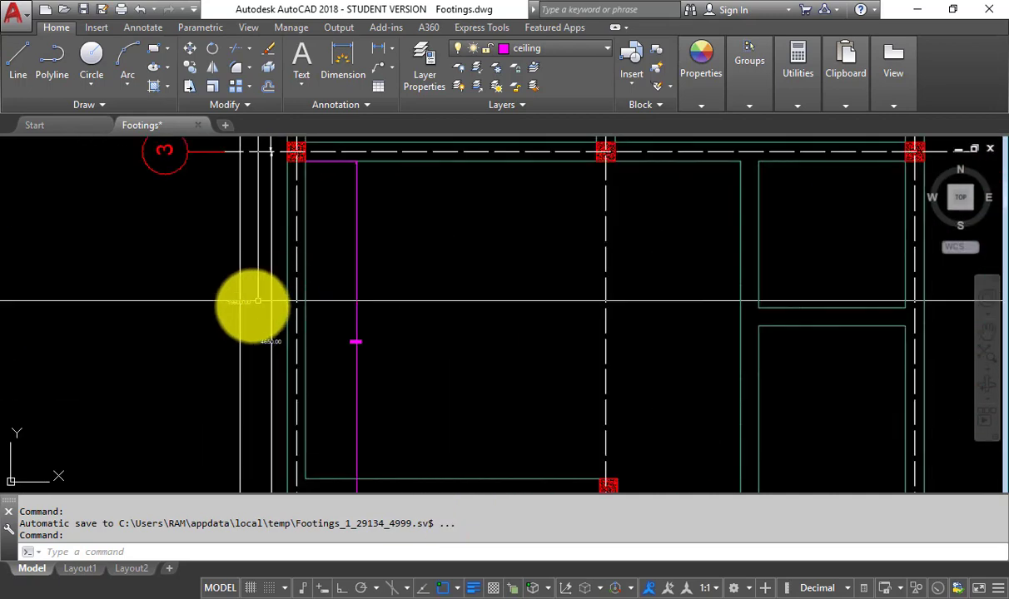
scroll(252, 250, "down", 6)
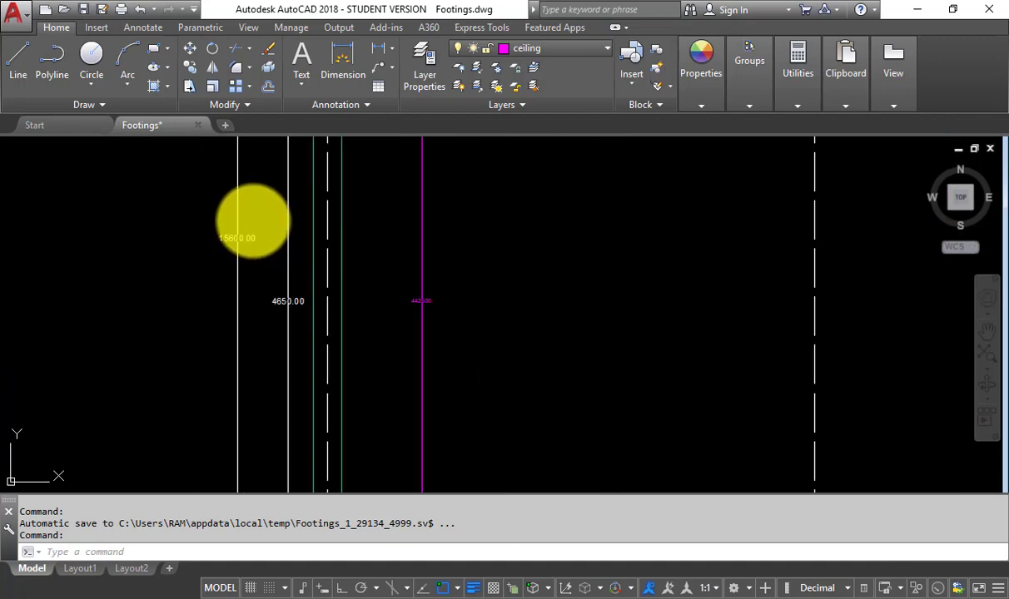
scroll(291, 383, "up", 3)
scroll(279, 412, "up", 1)
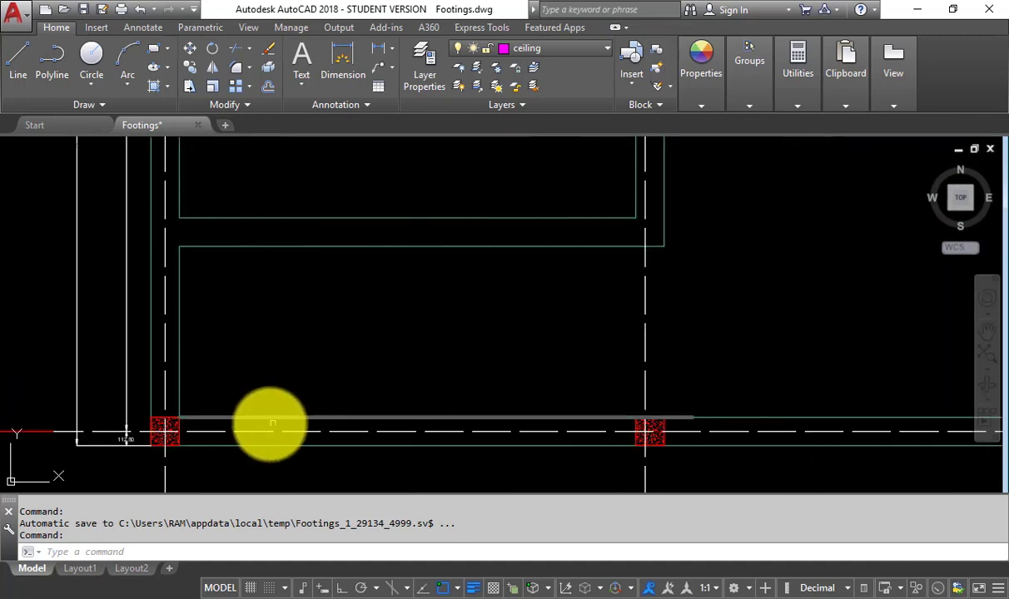
scroll(265, 435, "down", 4)
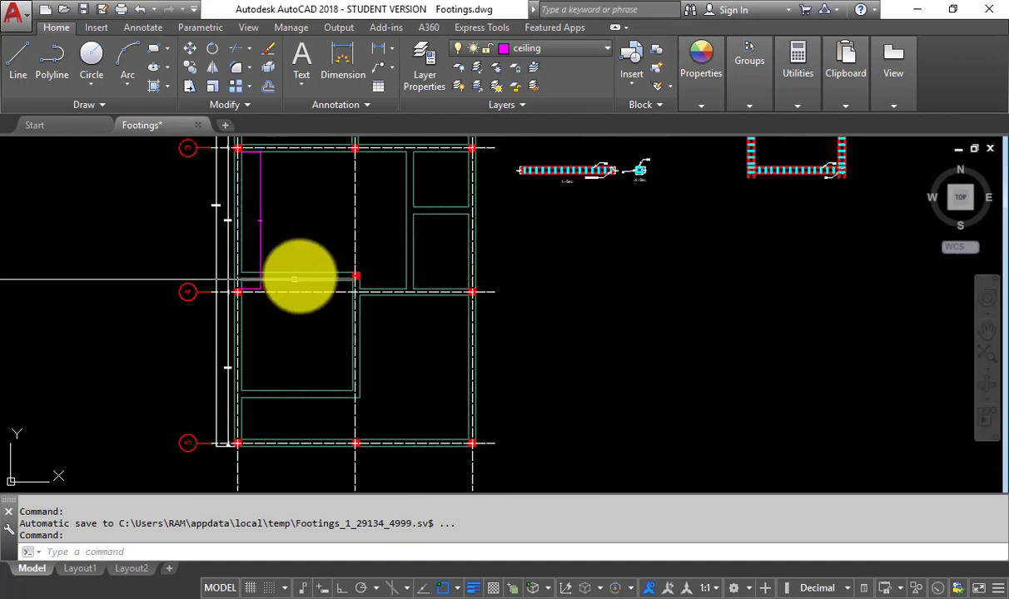
left_click_drag(279, 188, 292, 386)
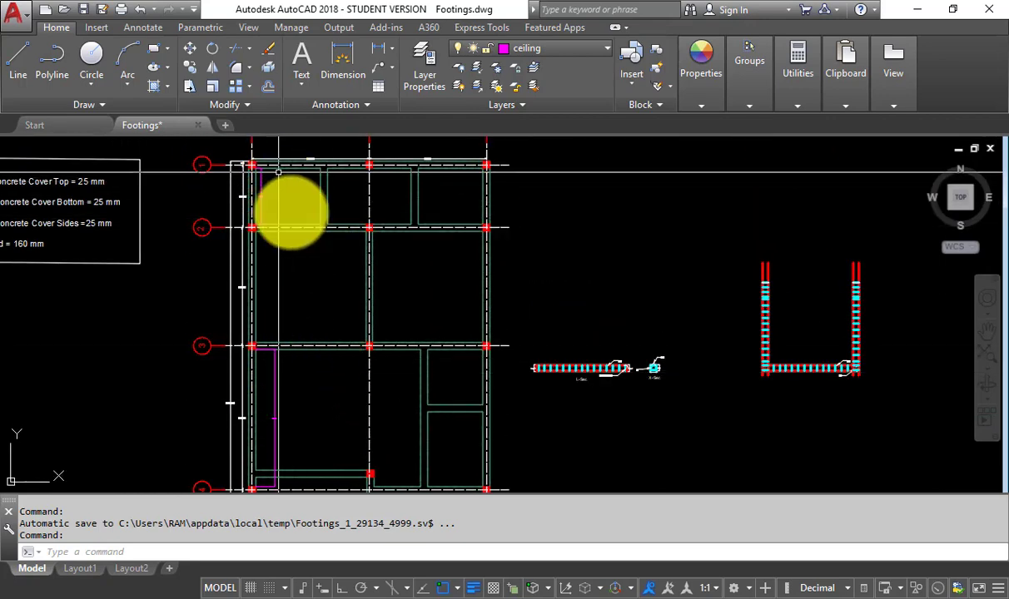
left_click_drag(319, 307, 340, 145)
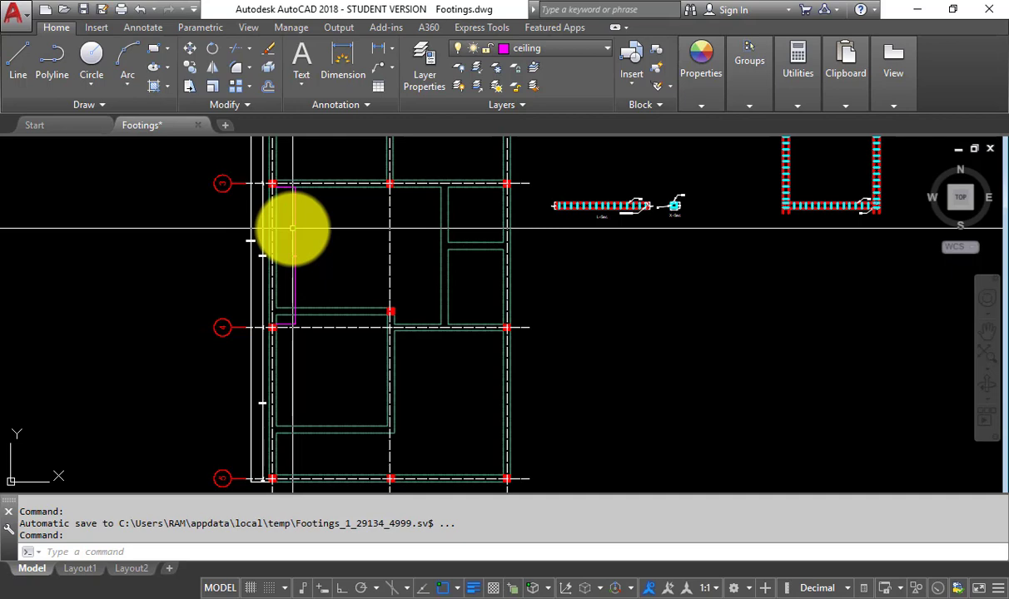
Add a vertical linear dimension beside grid C between the outer faces of the corner columns at grids 1 and 5.
left_click_drag(470, 328, 391, 412)
left_click_drag(408, 236, 369, 380)
scroll(372, 224, "up", 8)
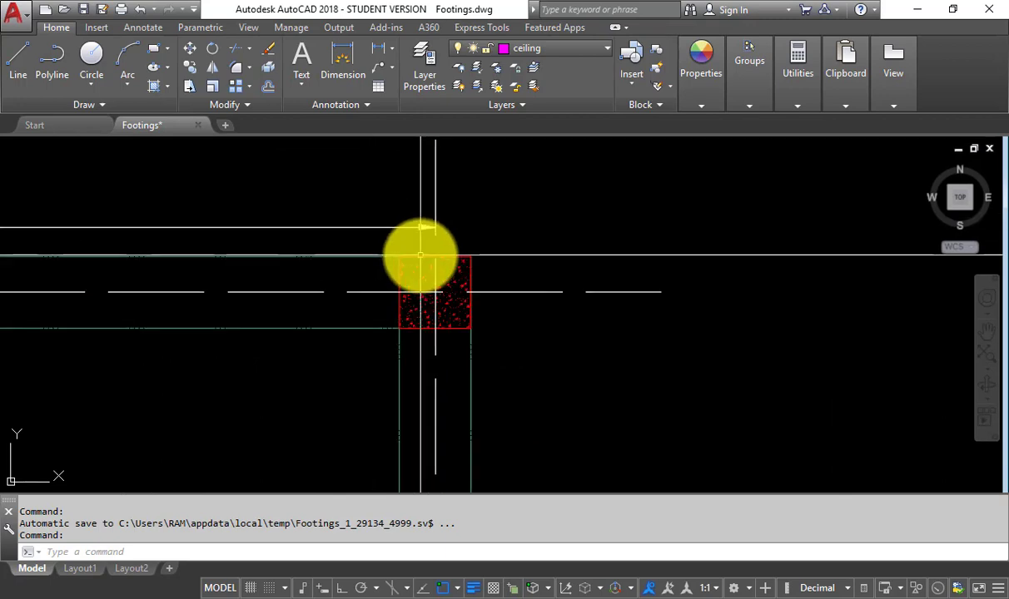
type("dli")
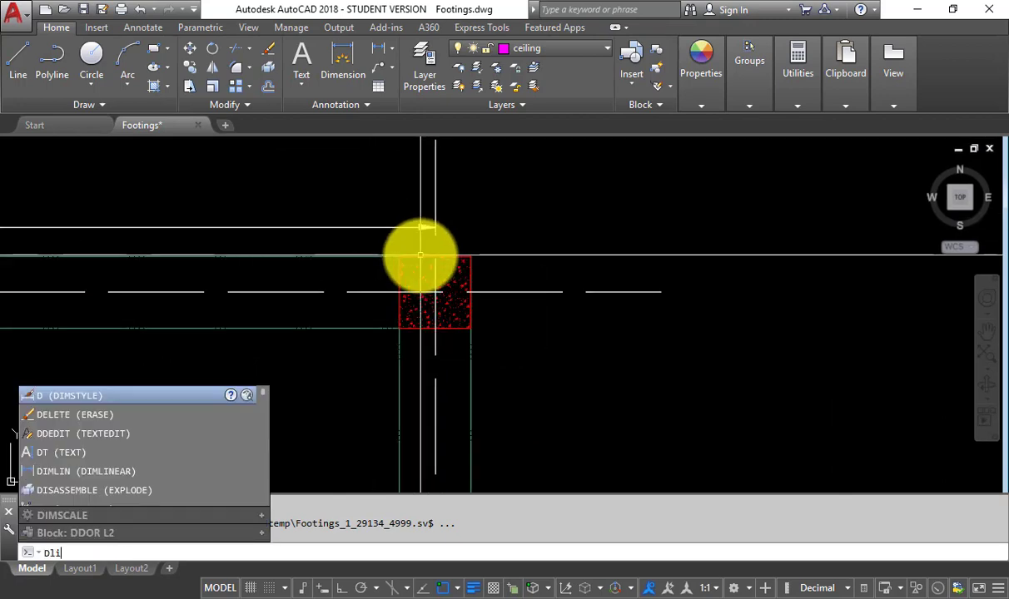
key("Return")
left_click(471, 258)
scroll(491, 225, "down", 5)
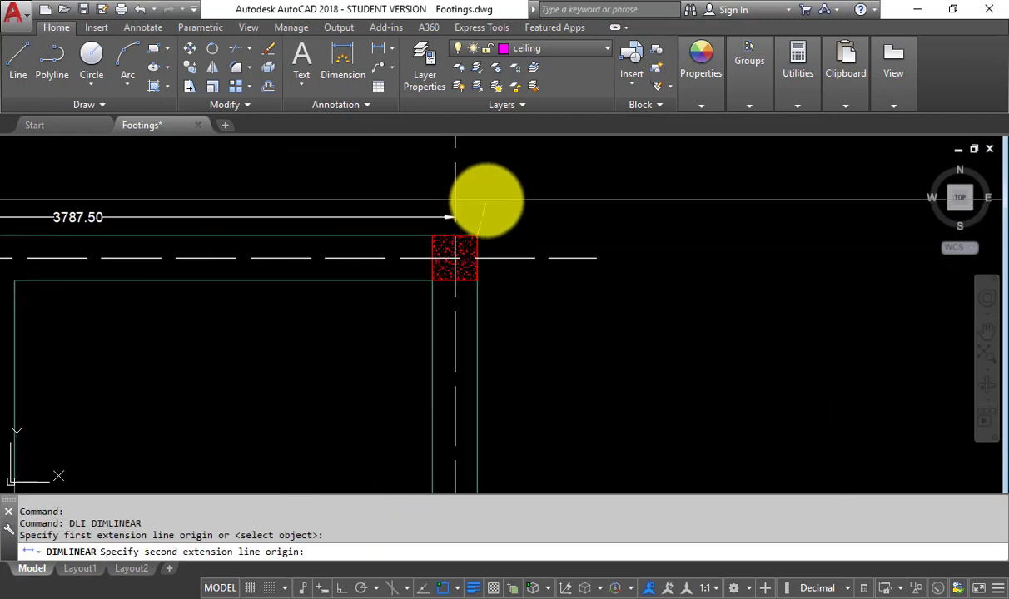
scroll(499, 374, "up", 6)
scroll(446, 337, "up", 6)
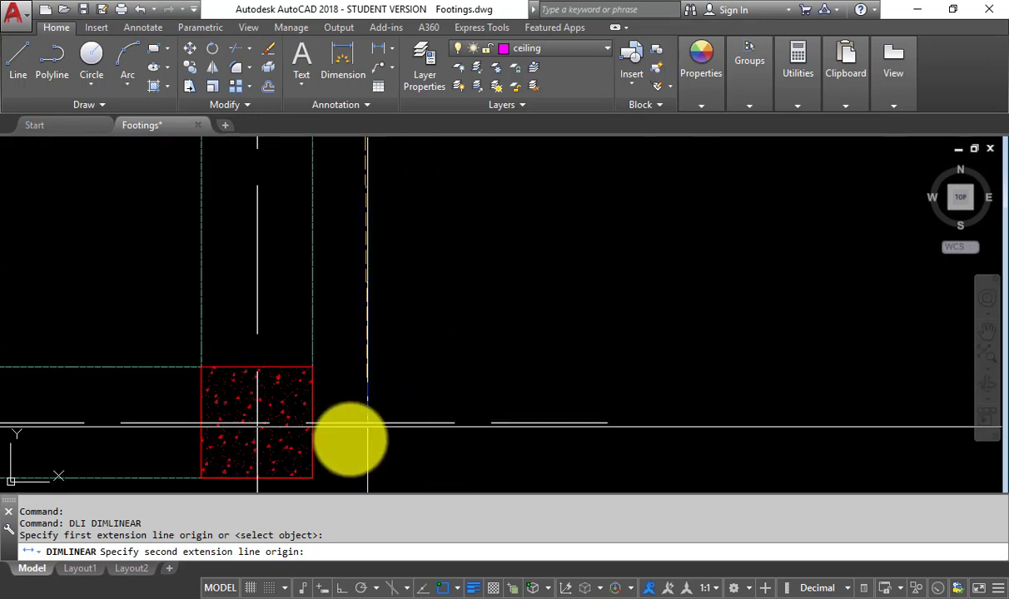
left_click(311, 480)
scroll(333, 467, "down", 5)
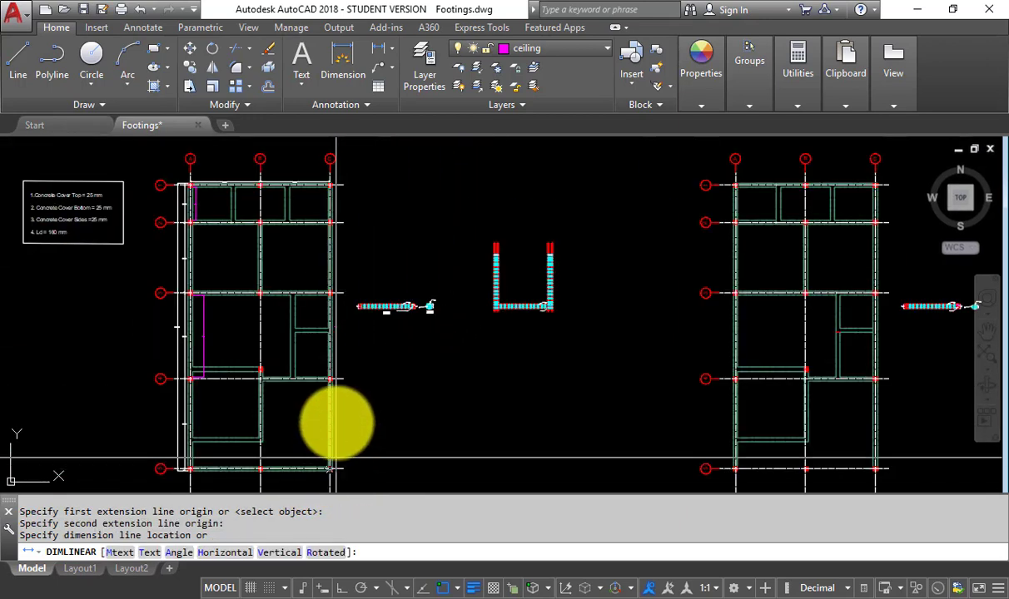
scroll(361, 336, "up", 6)
left_click(392, 314)
scroll(384, 284, "up", 6)
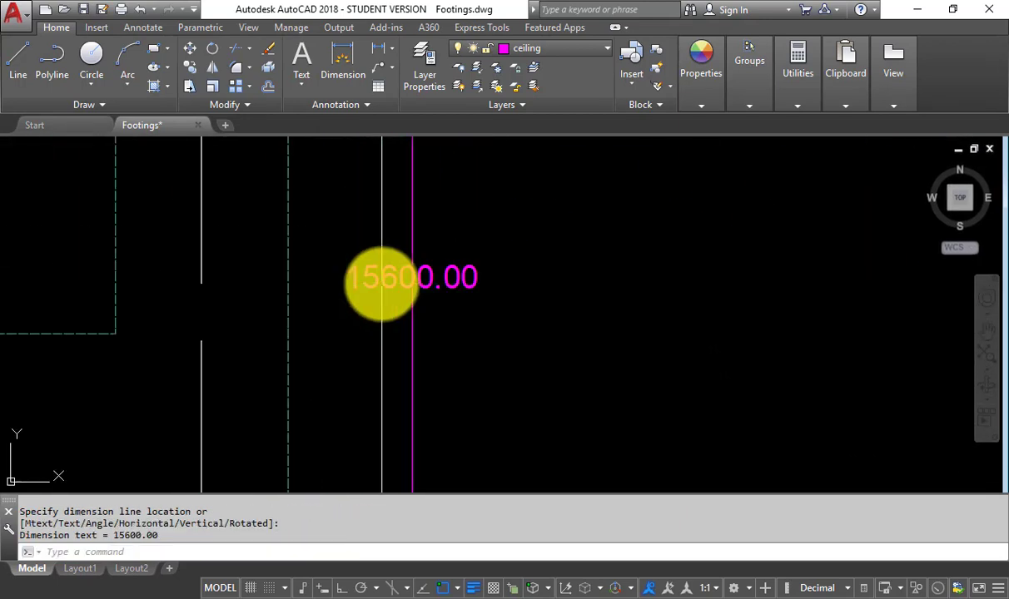
scroll(446, 381, "down", 6)
scroll(445, 381, "down", 6)
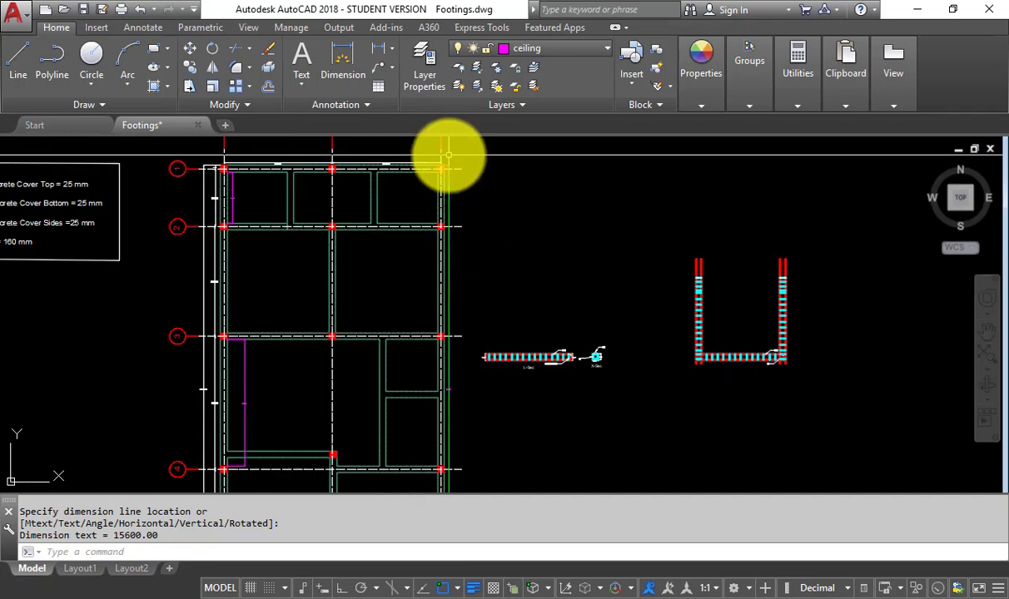
scroll(385, 254, "up", 7)
key("Return")
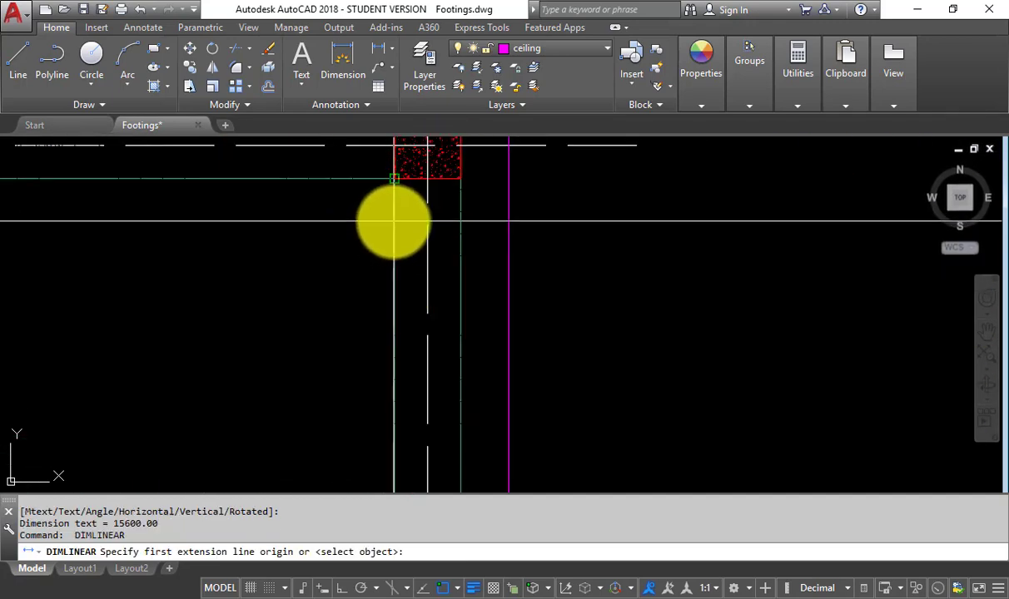
scroll(394, 222, "down", 5)
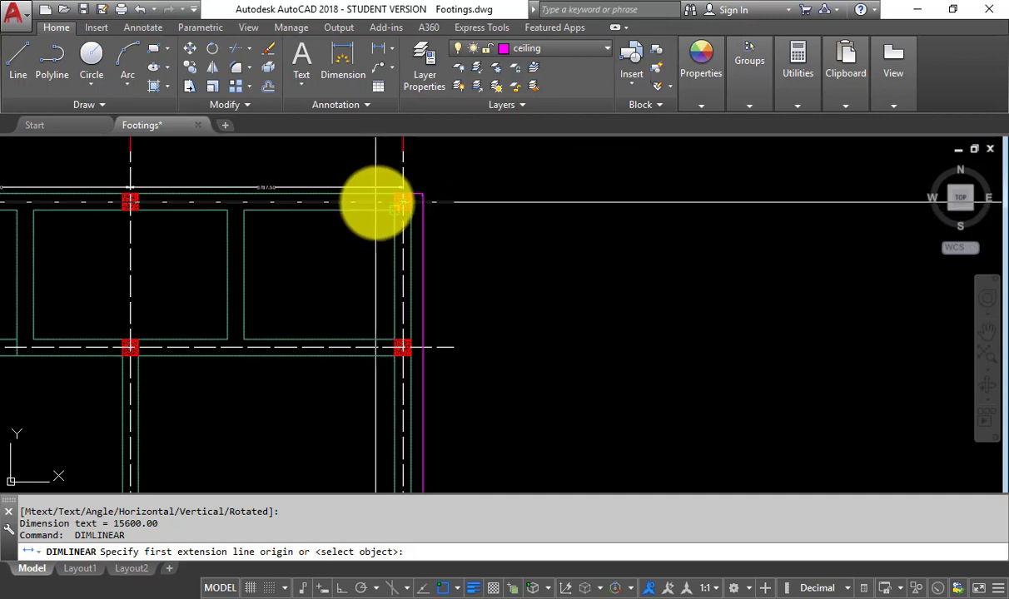
key("Escape")
Inspect the clear spans along the grid C beam down to grid 5 and read its overall length dimension.
left_click_drag(378, 326, 424, 157)
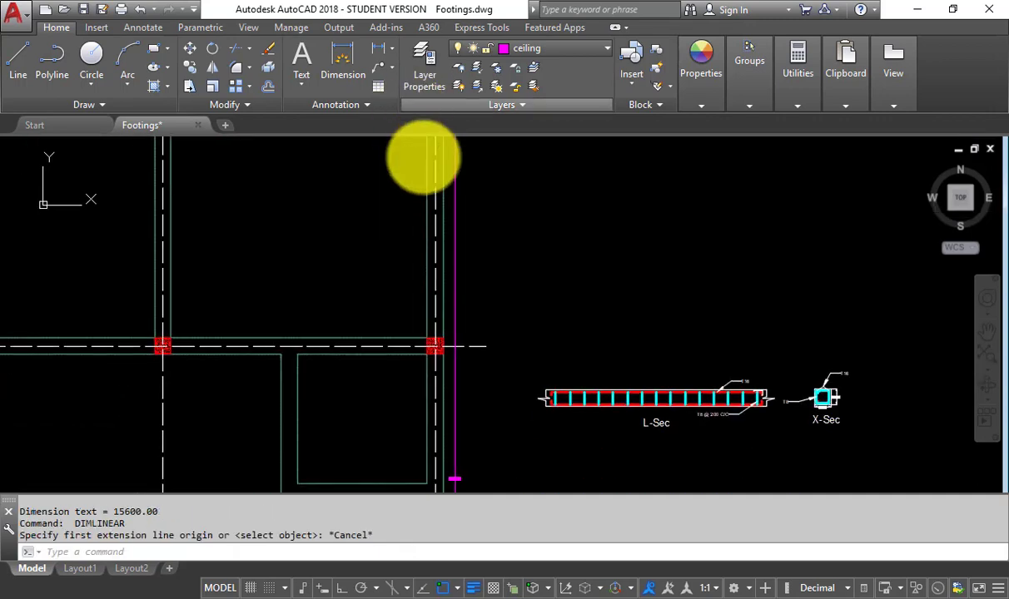
left_click_drag(425, 350, 450, 163)
scroll(431, 279, "down", 3)
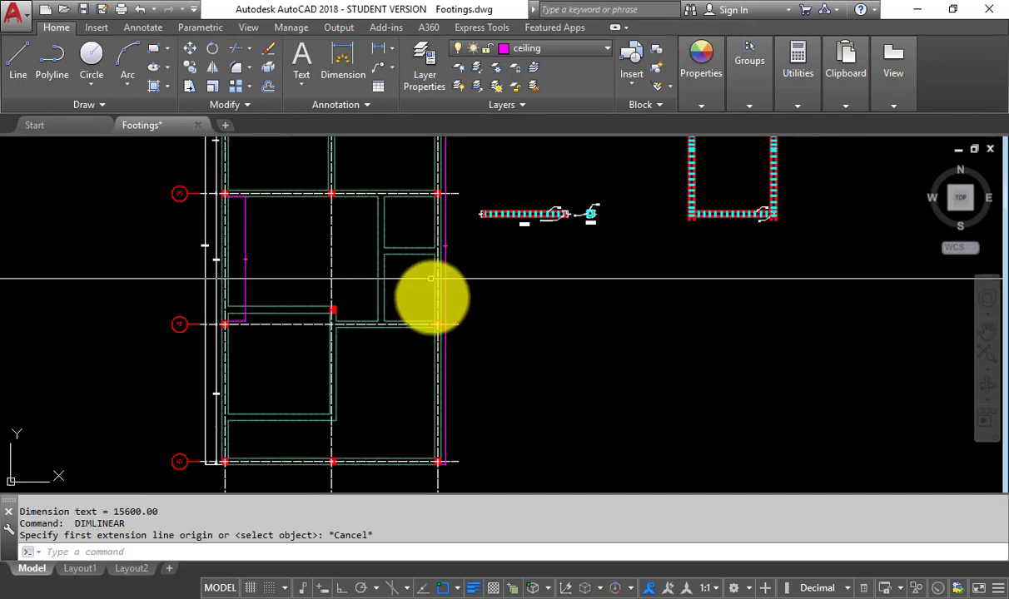
left_click_drag(430, 345, 428, 311)
scroll(443, 333, "up", 4)
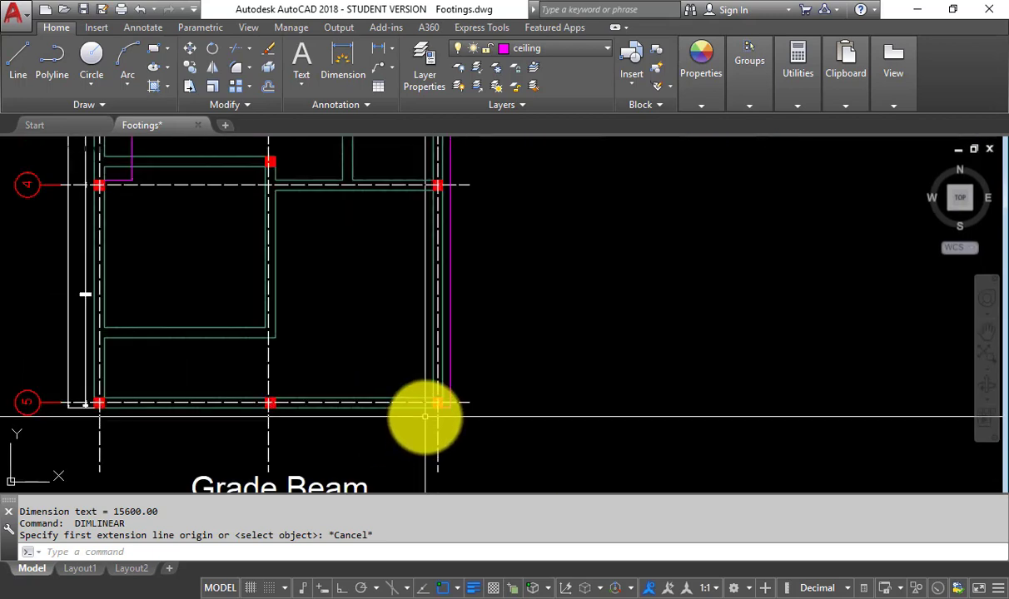
scroll(399, 349, "down", 3)
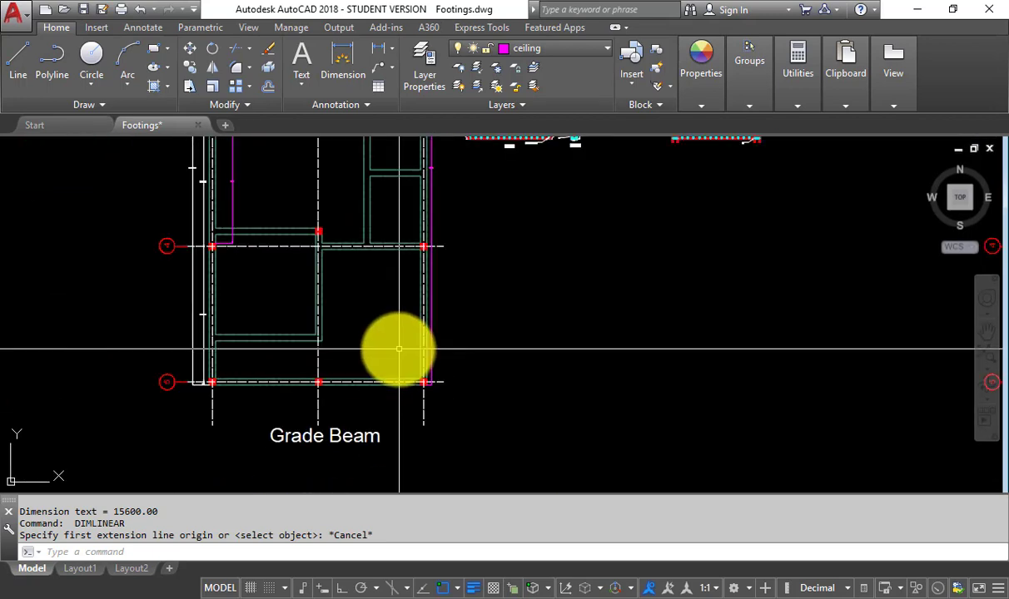
scroll(414, 202, "up", 5)
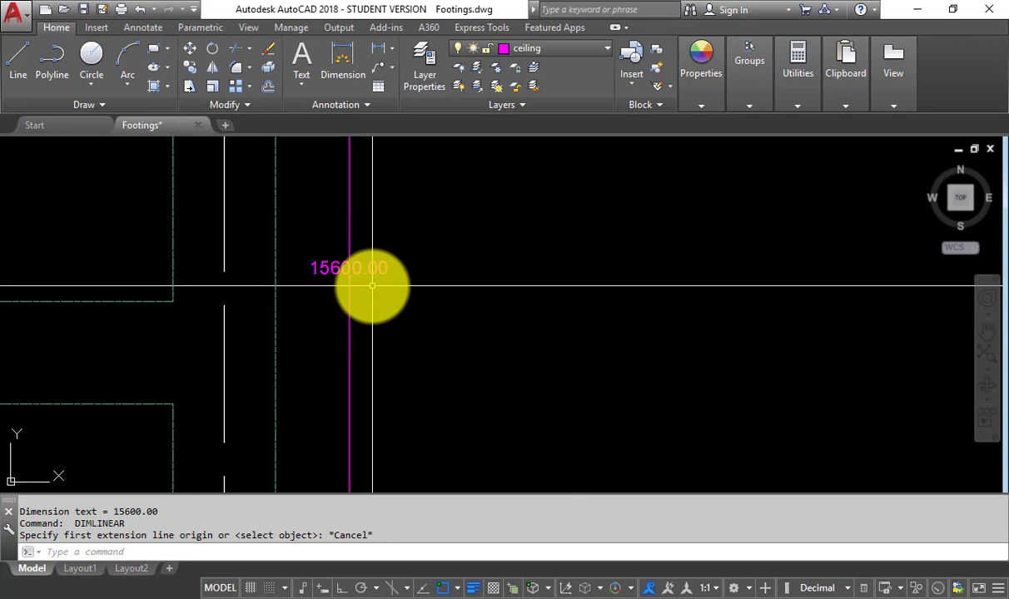
scroll(377, 286, "down", 5)
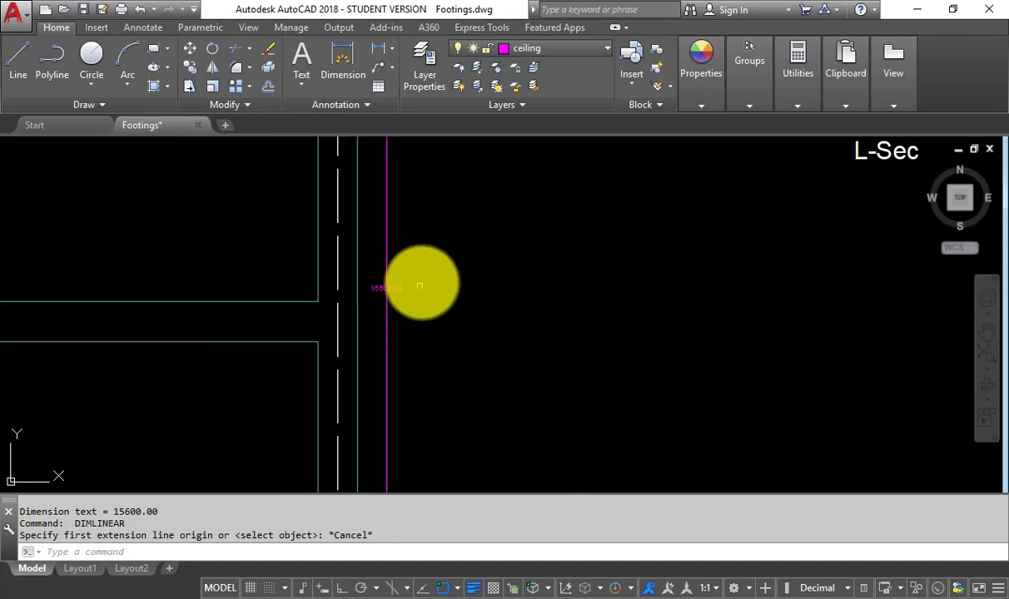
Switch to the Excel workbook and place a copy of the FORM WORK sheet at the end of 1.xls.
mouse_move(675, 583)
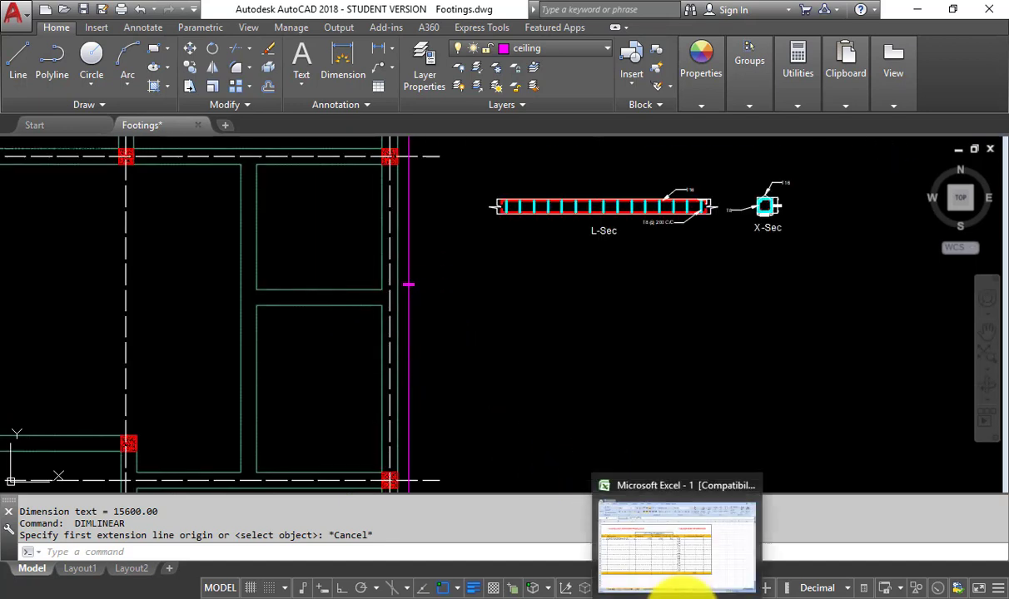
left_click(679, 542)
left_click(194, 576)
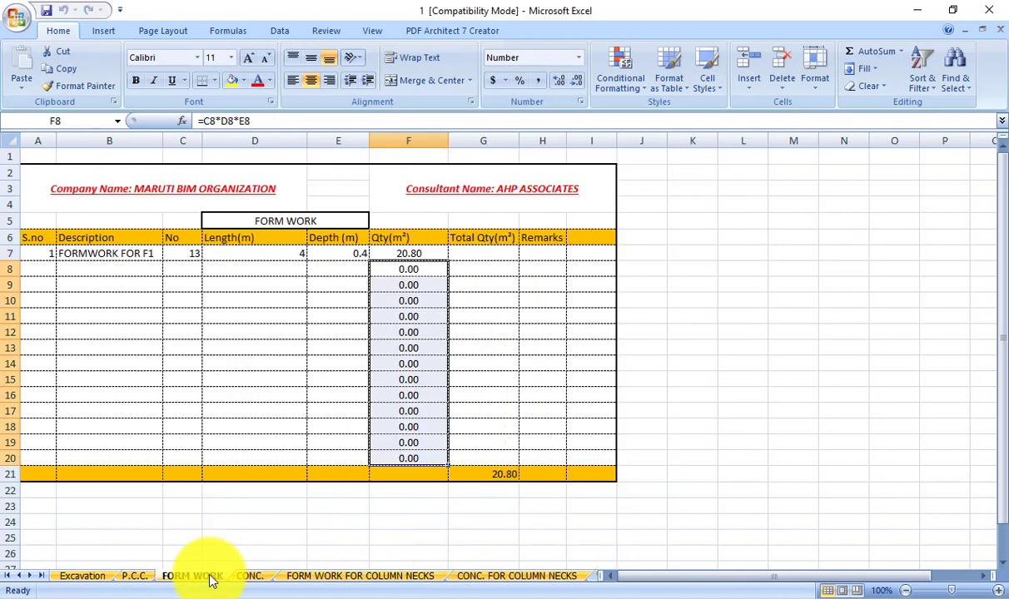
right_click(210, 580)
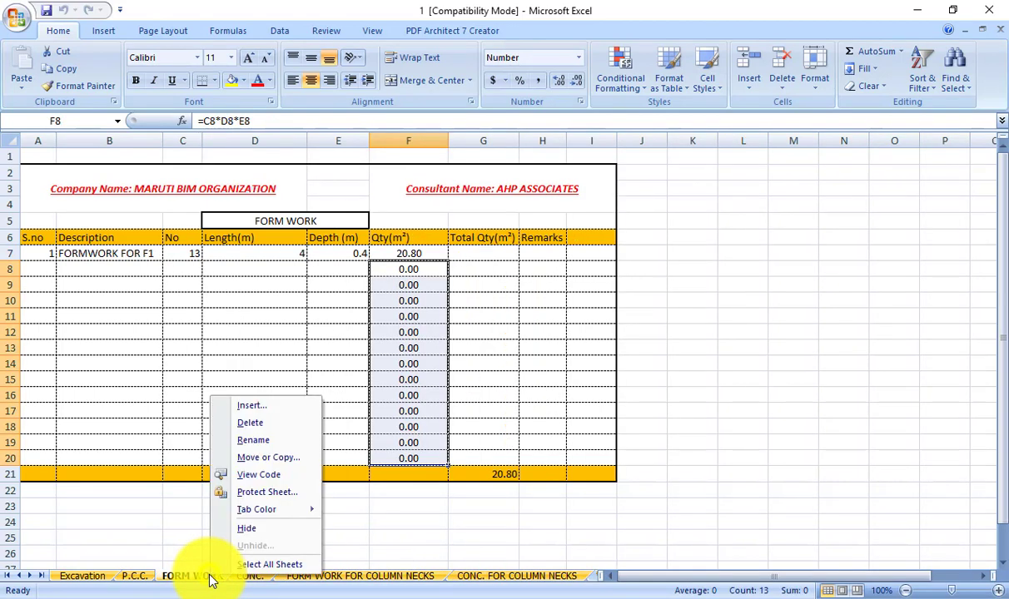
left_click(284, 466)
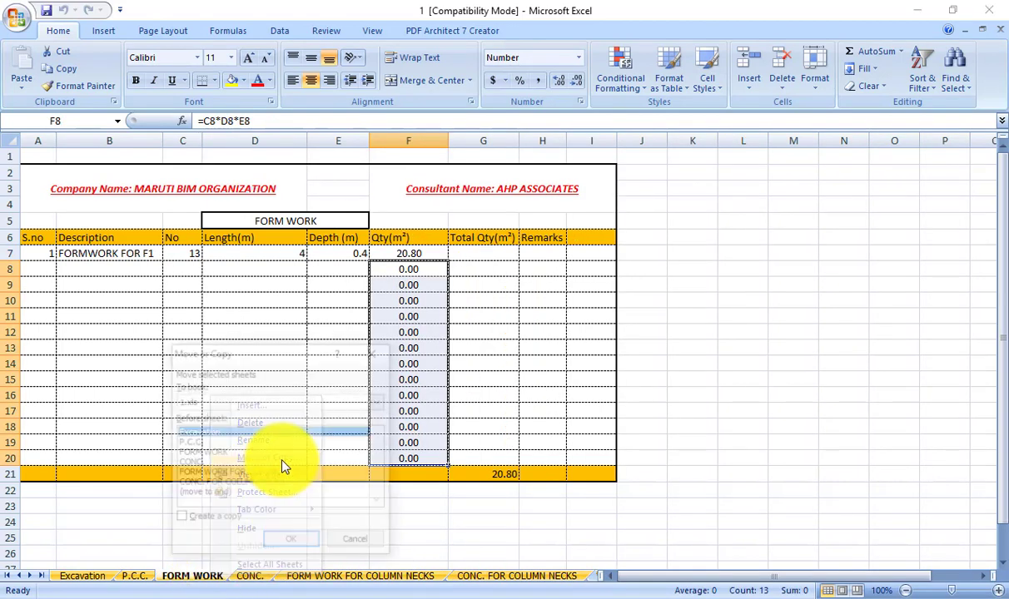
left_click(229, 520)
left_click(230, 495)
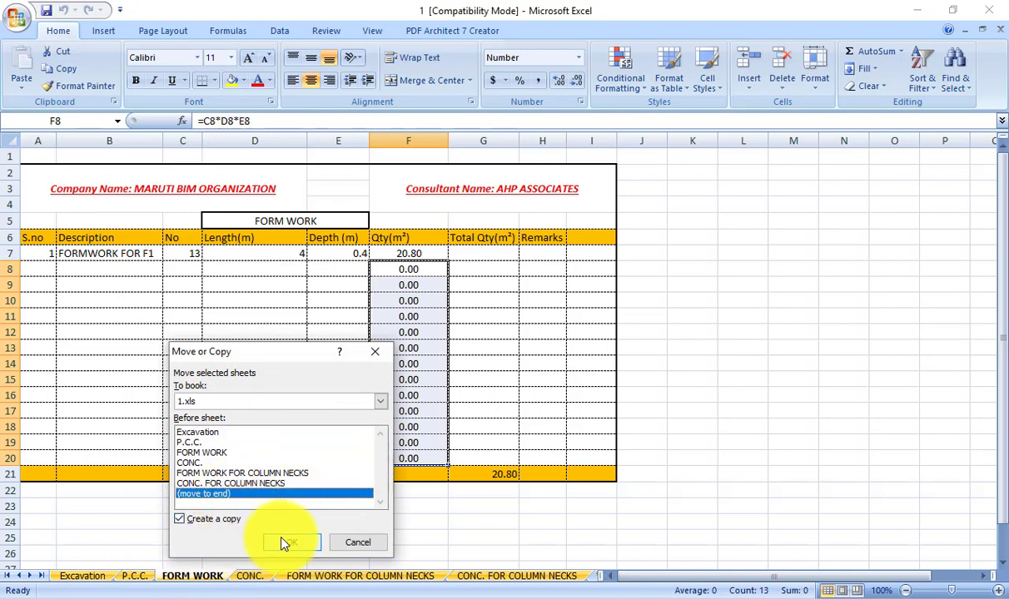
left_click(291, 542)
Rename the copied worksheet FORM WORK (2) as FORM WORK FOR G.B.
double_click(534, 579)
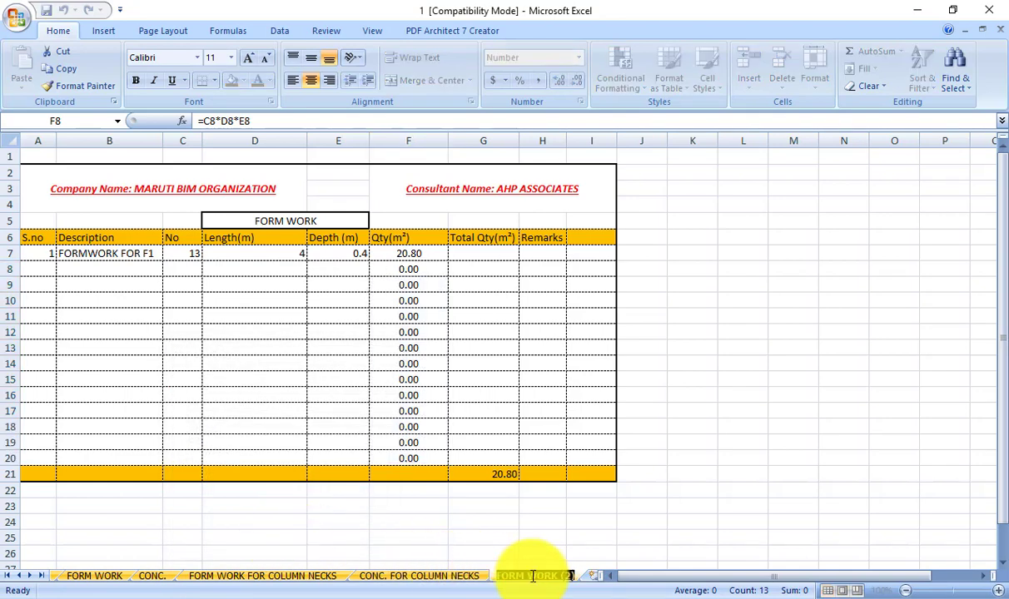
left_click(574, 576)
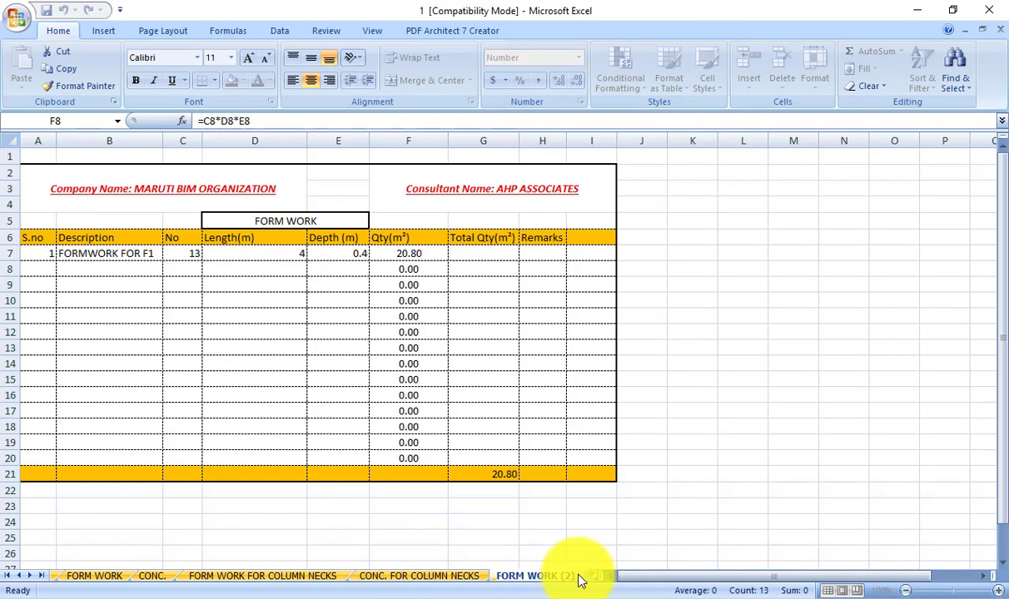
type("fo")
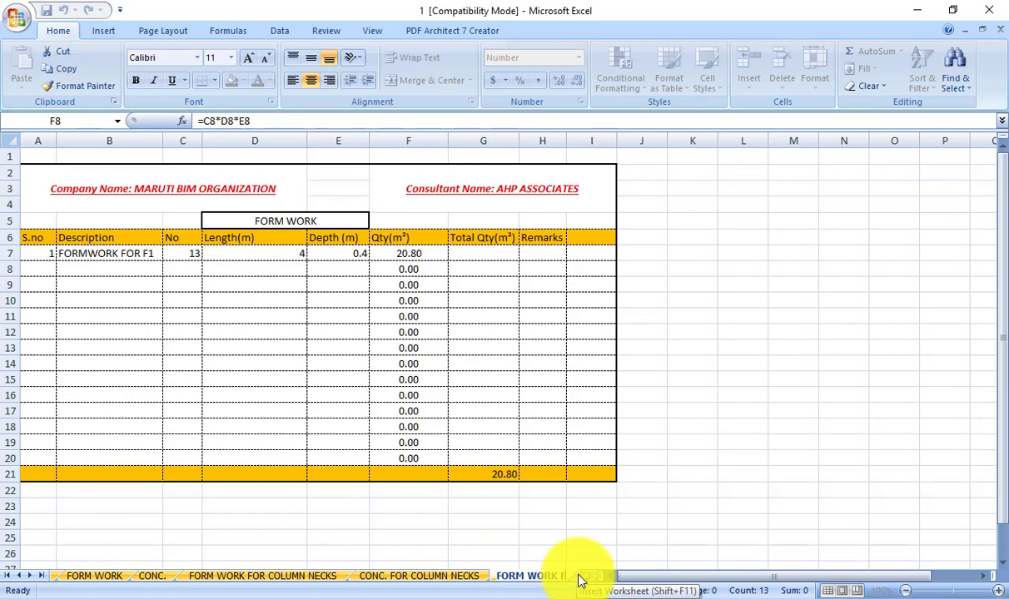
type("R")
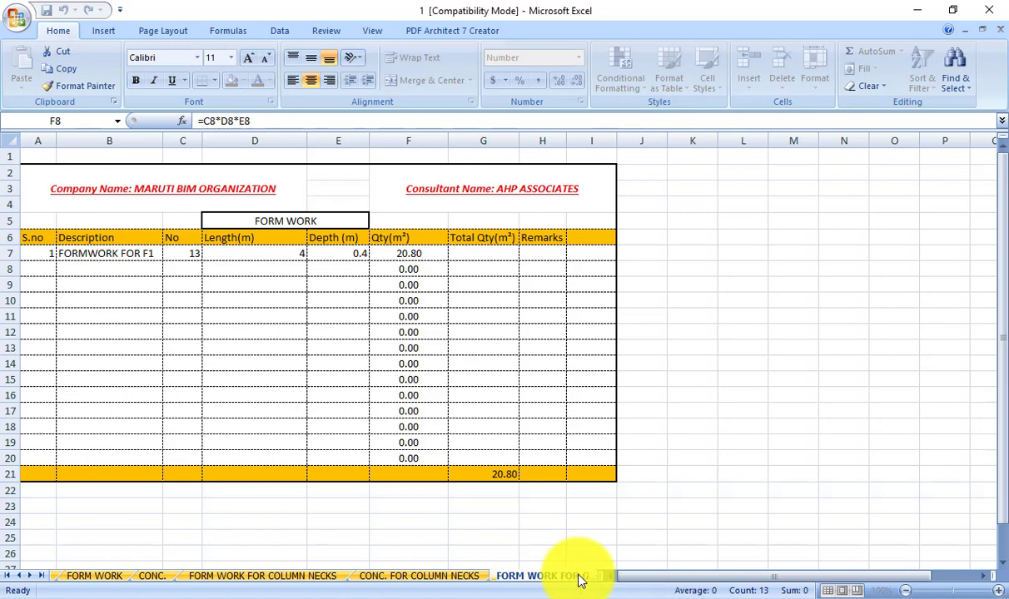
type(" G.B.")
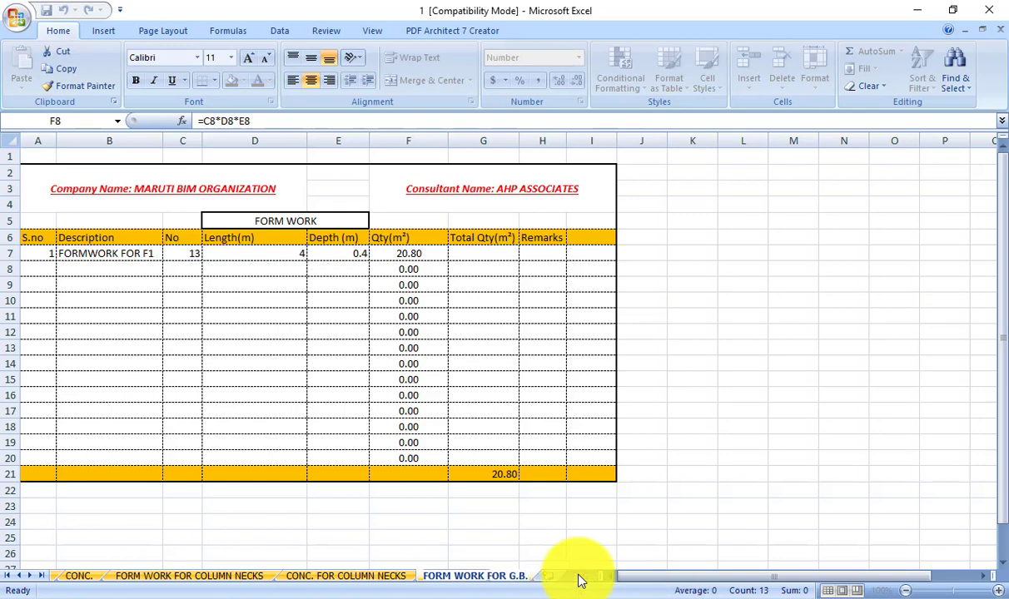
key("Return")
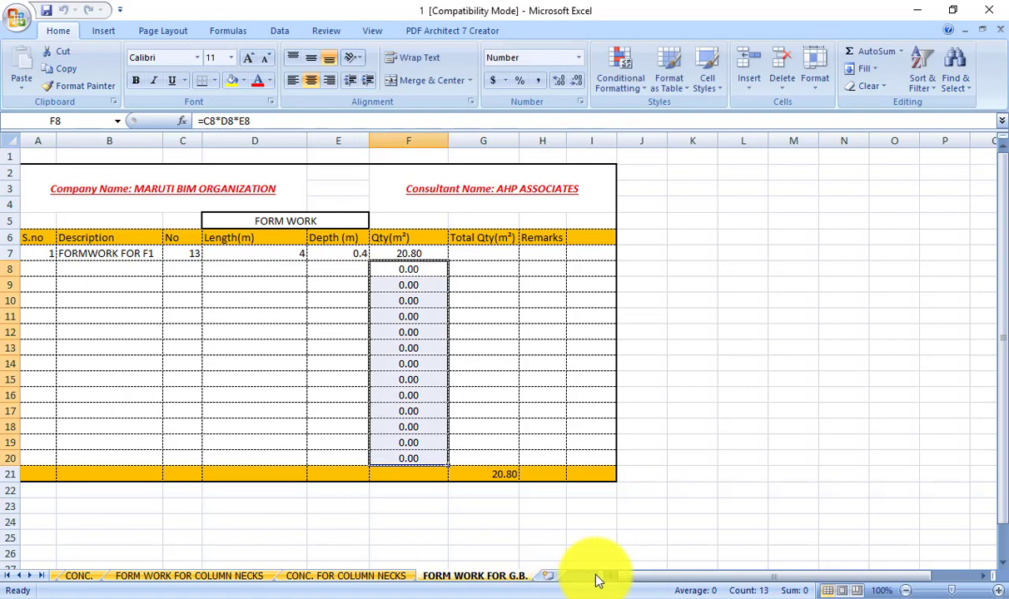
Change the sheet's title in cell D5 to FORM WORK FOR PLINTH BEAM.
left_click(652, 462)
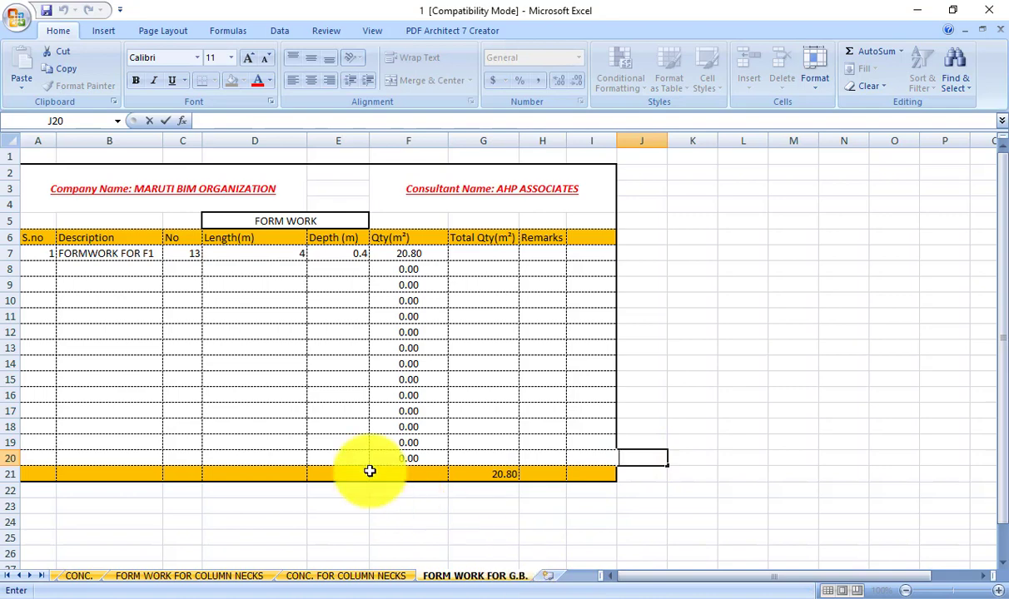
double_click(299, 225)
left_click(338, 223)
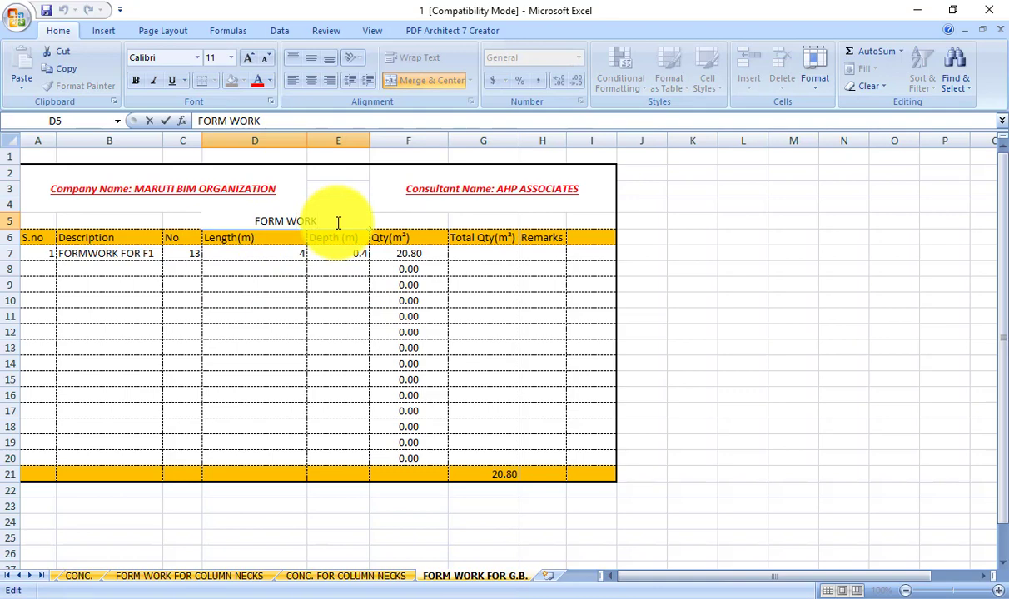
type("FOR PLINTH BEAM")
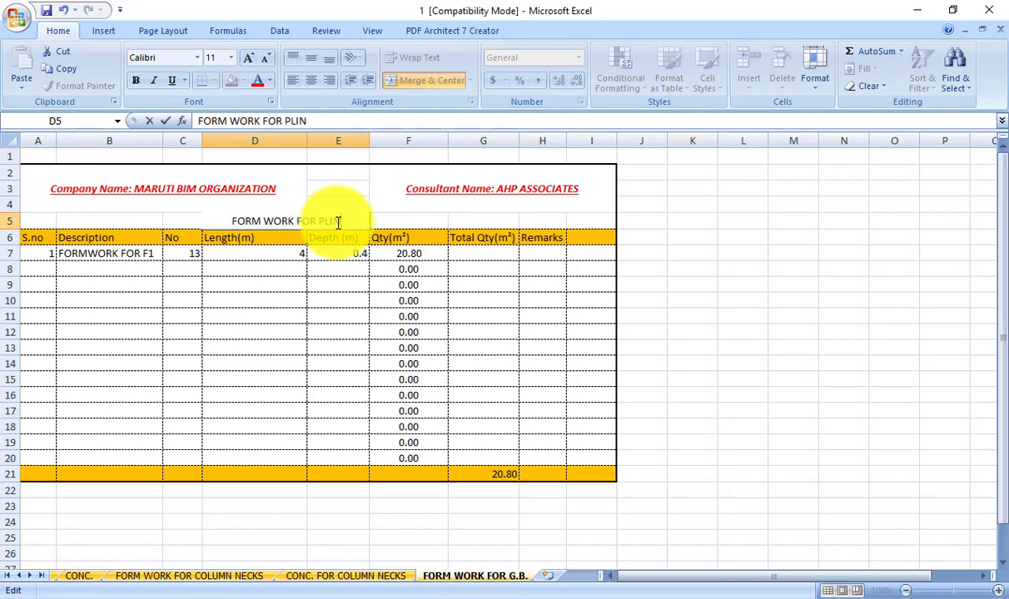
key("Return")
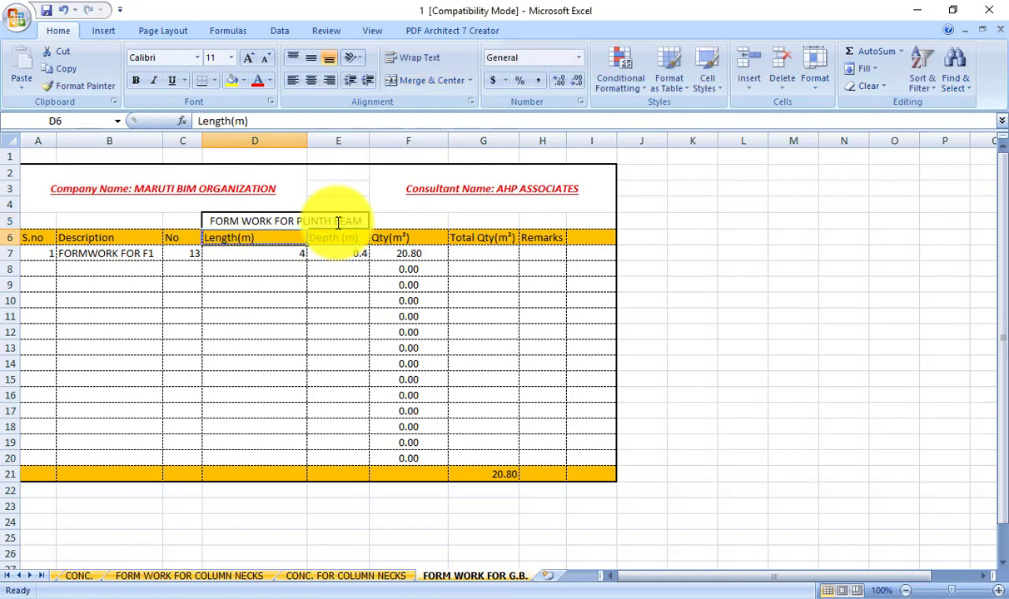
Change the first item's description in B7 to FORMWORK FOR P.B. ON GRID A & C.
left_click(111, 254)
left_click(309, 122)
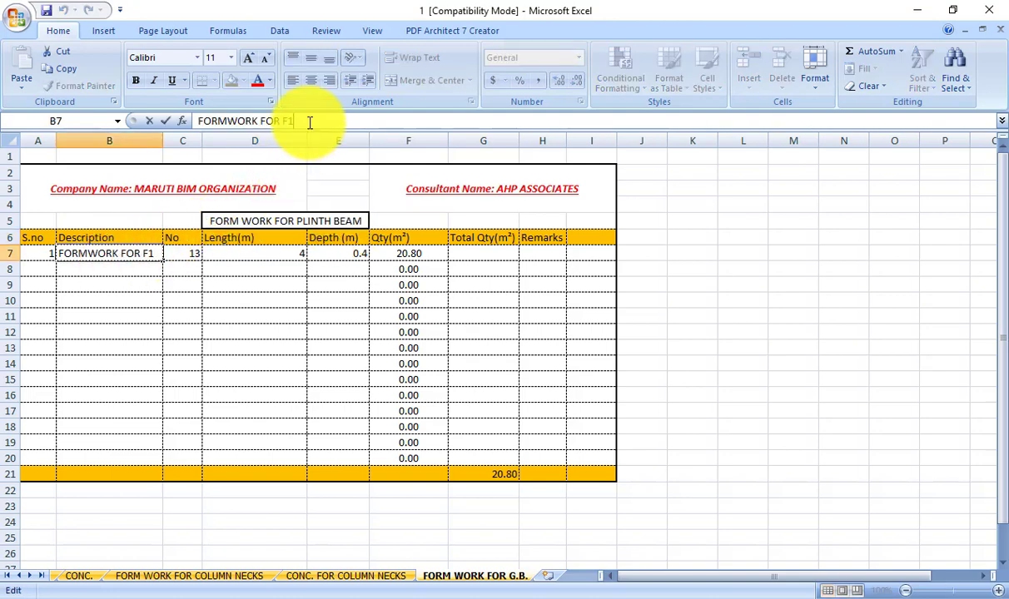
key("BackSpace")
key("BackSpace")
type("P.B. ")
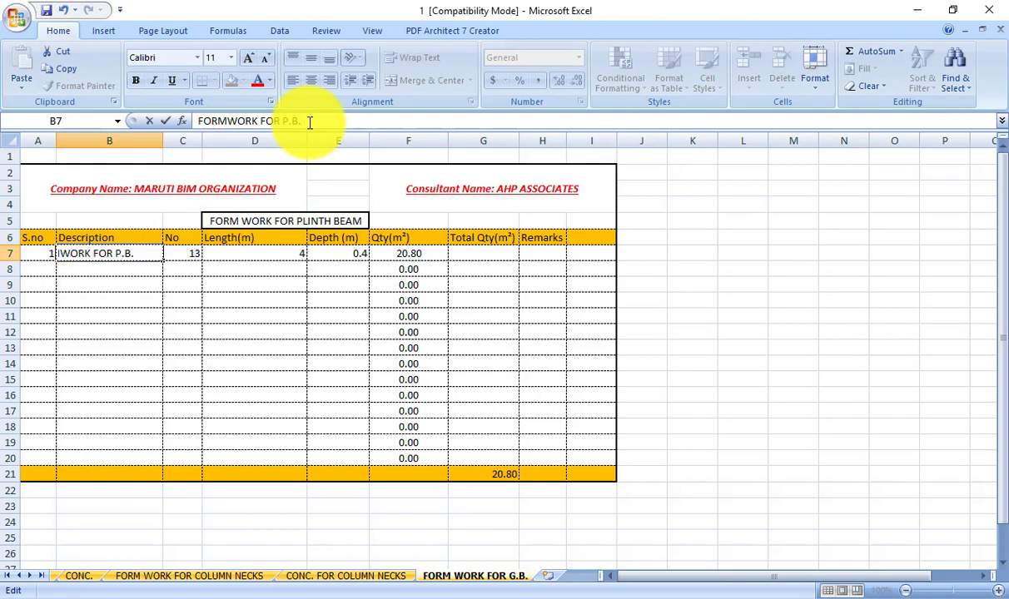
type("ON GRID A")
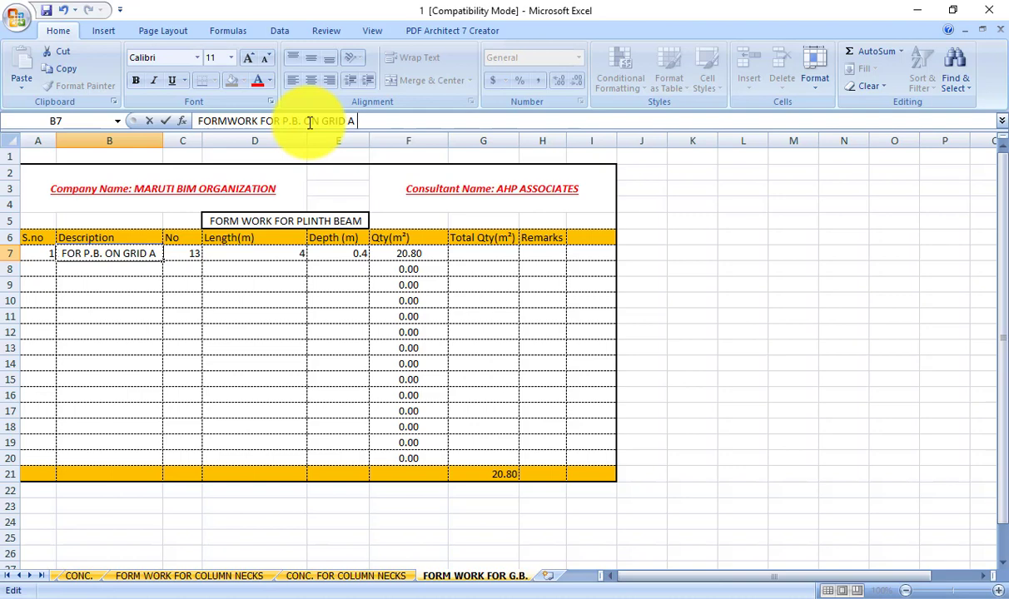
type(" & C")
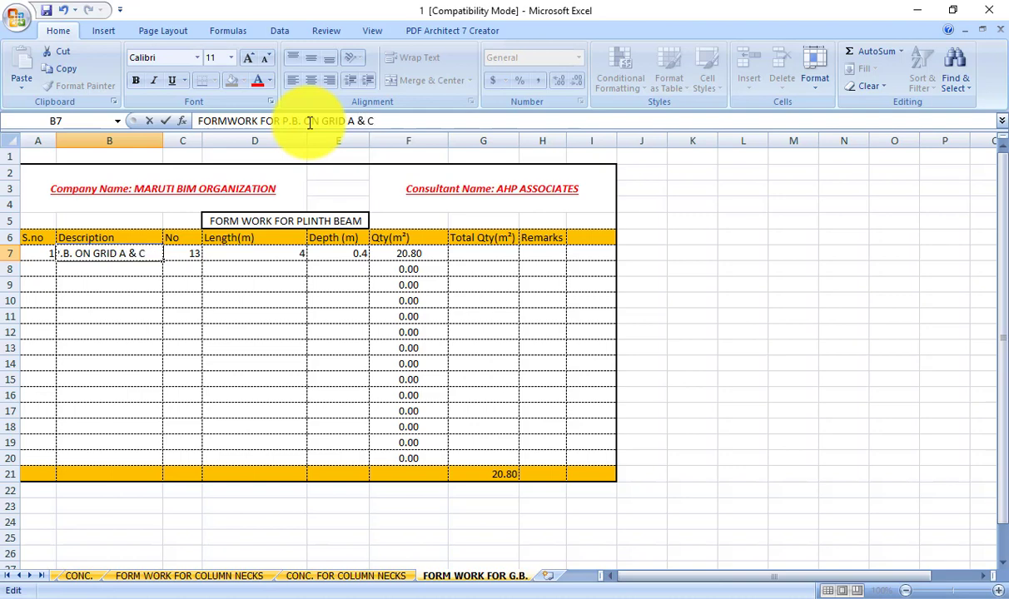
key("Return")
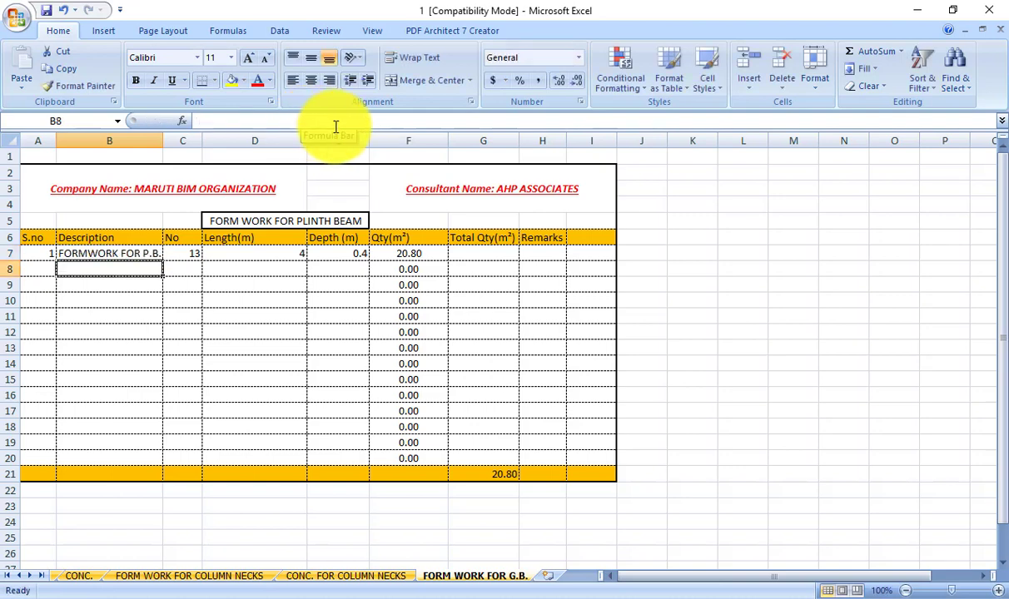
Switch to the AutoCAD drawing and examine the Grade Beam plan's beams along grids A and C from grid 1 to grid 5.
key("alt+Tab")
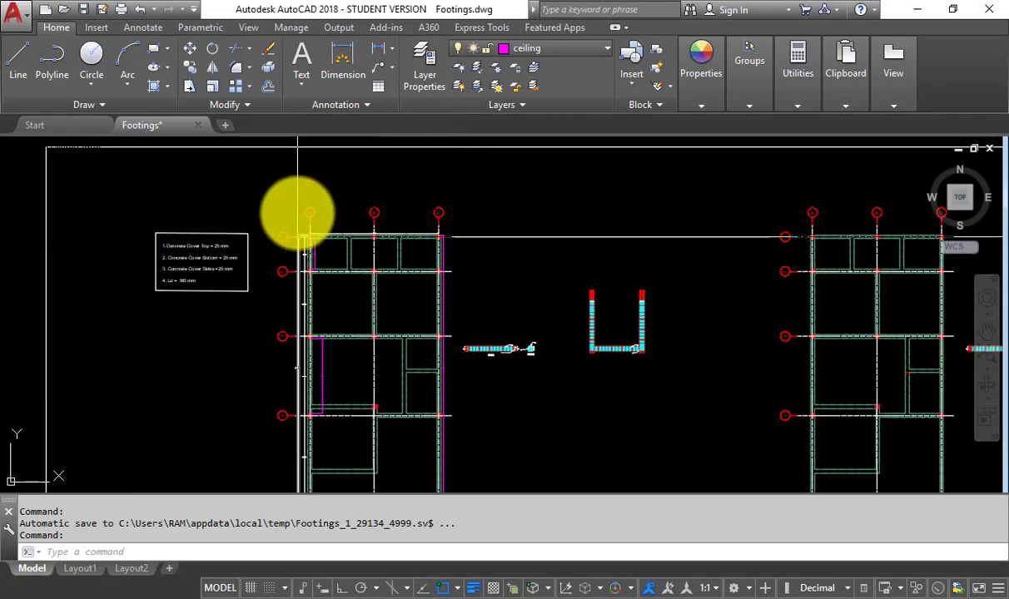
scroll(308, 221, "up", 6)
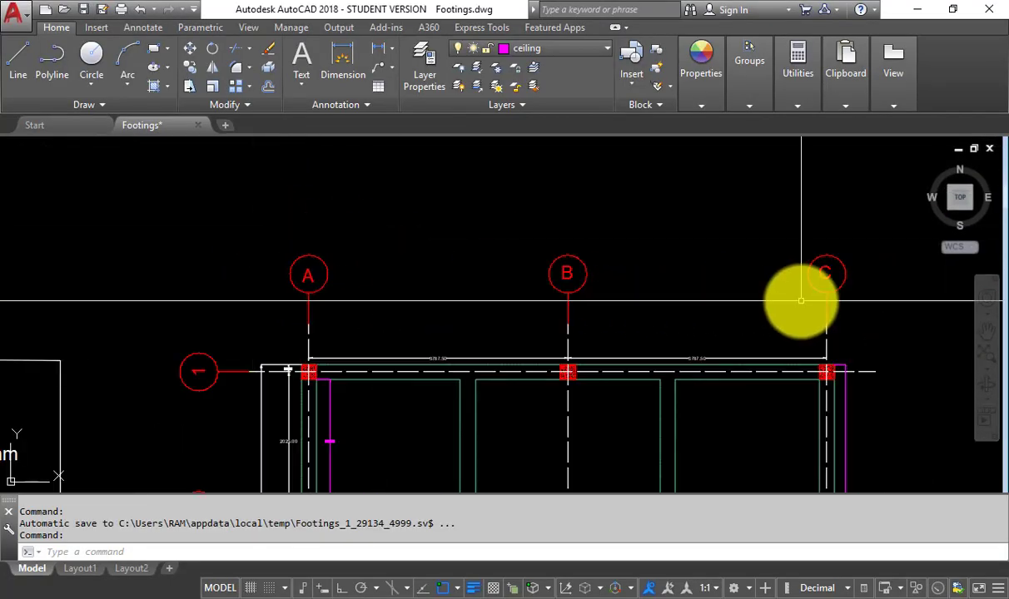
scroll(408, 200, "down", 4)
left_click_drag(413, 363, 383, 197)
left_click_drag(379, 337, 322, 134)
scroll(282, 329, "up", 6)
scroll(287, 375, "down", 8)
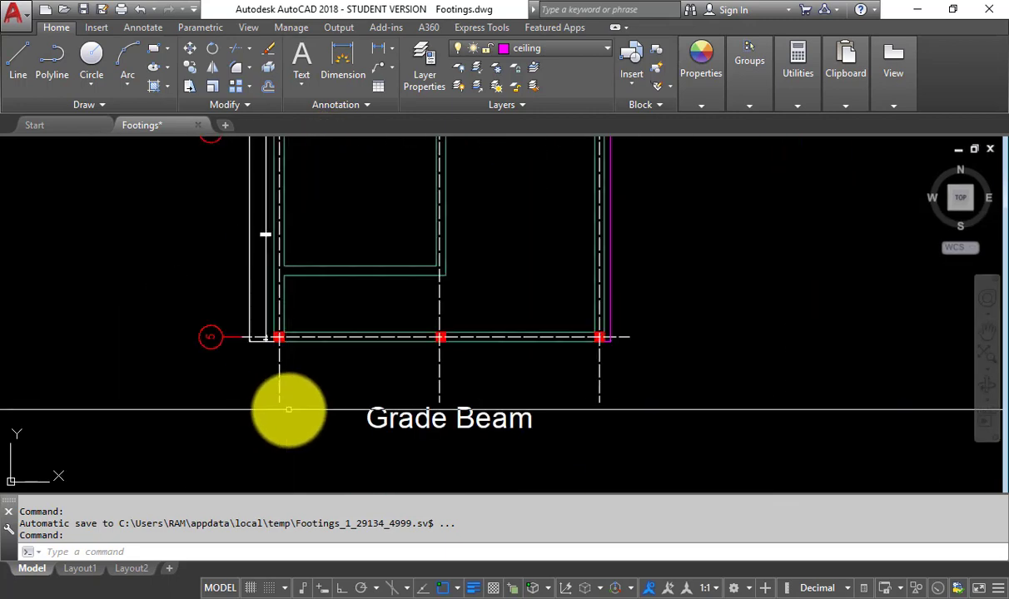
scroll(364, 221, "up", 7)
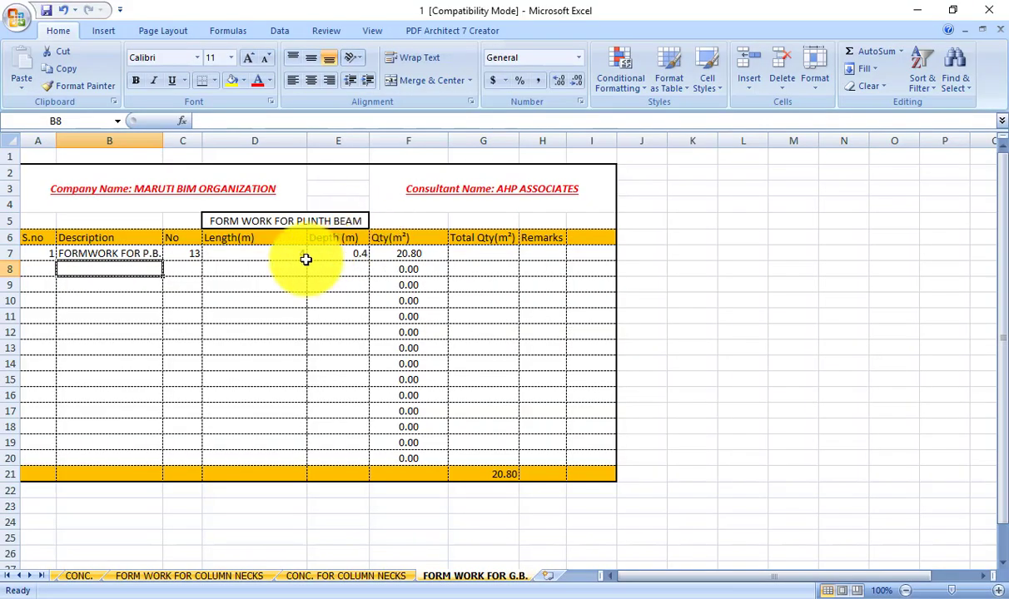
Switch back to the Excel workbook and set the number of plinth beams in C7 to 2.
left_click(180, 256)
type("2")
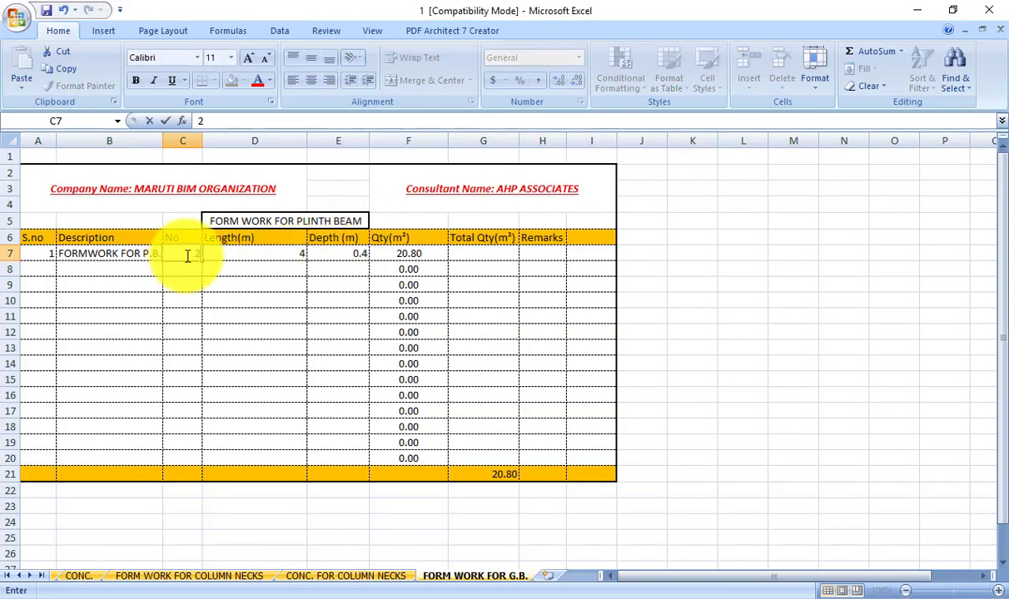
left_click(237, 254)
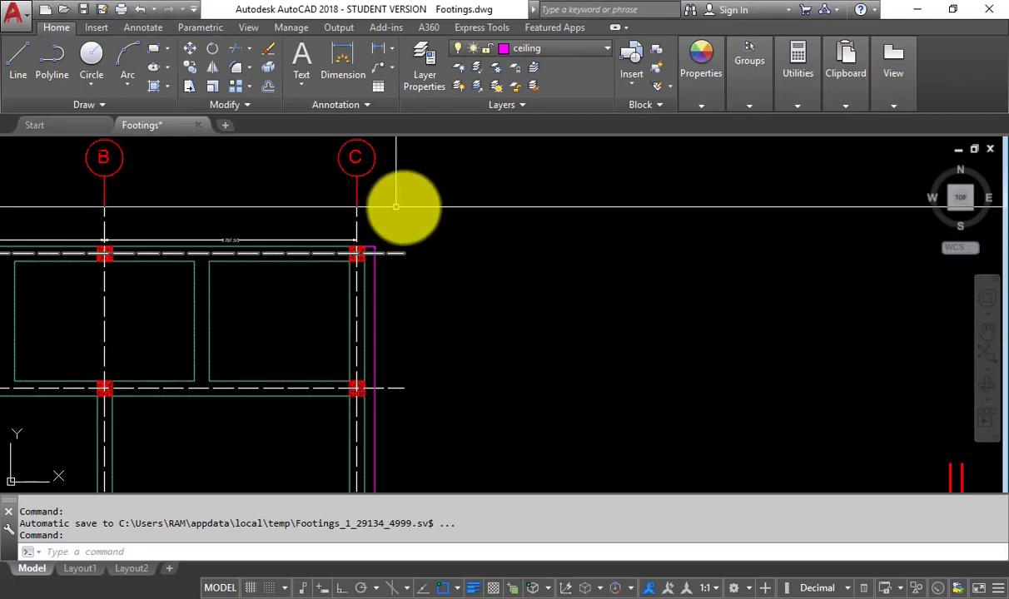
Switch to the AutoCAD drawing and read the overall length and bay dimensions beside the grid A beam.
scroll(396, 207, "down", 4)
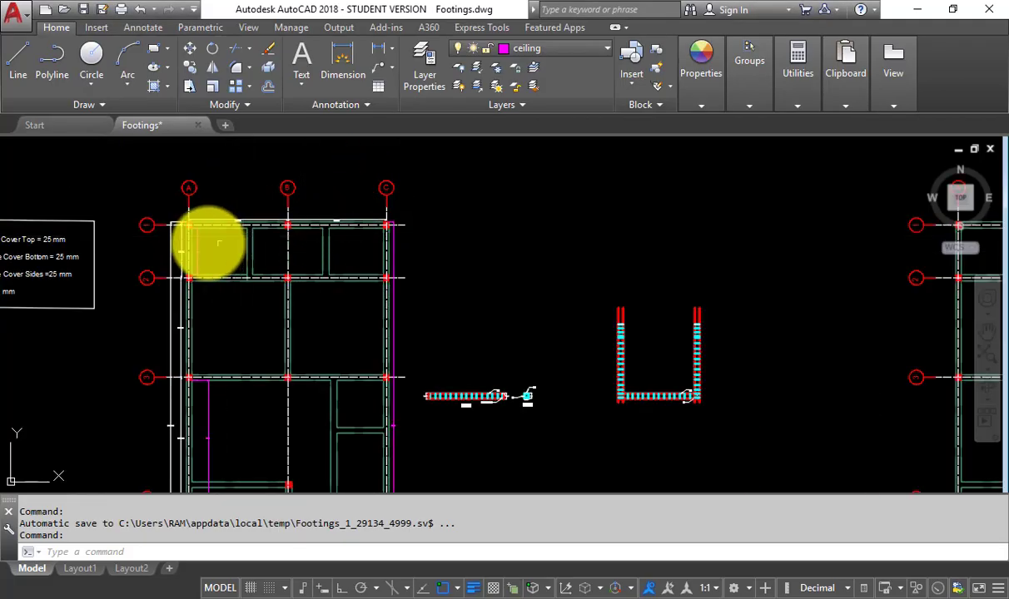
scroll(405, 288, "up", 3)
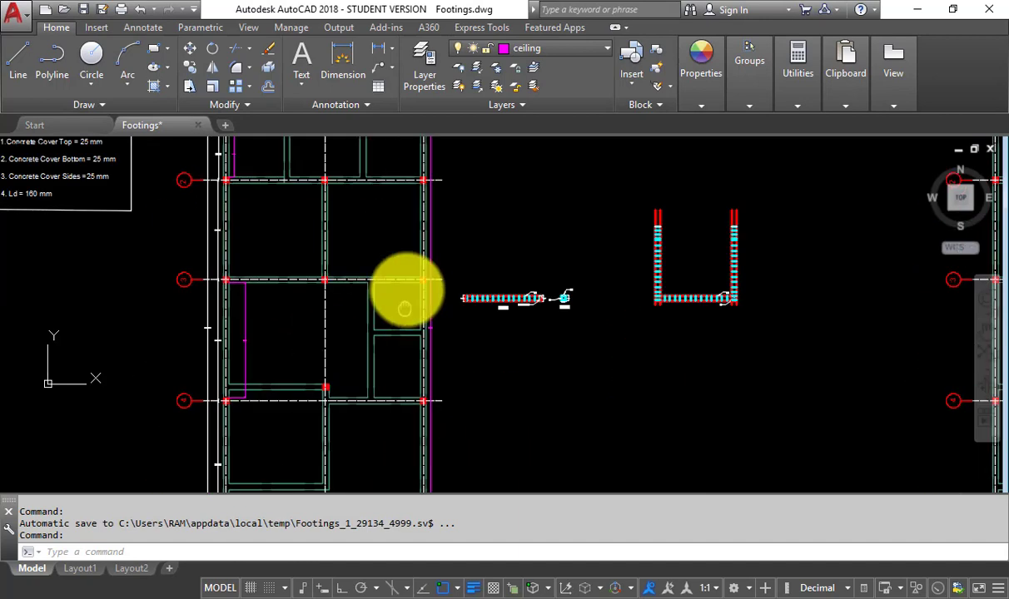
scroll(198, 288, "up", 4)
scroll(298, 301, "up", 4)
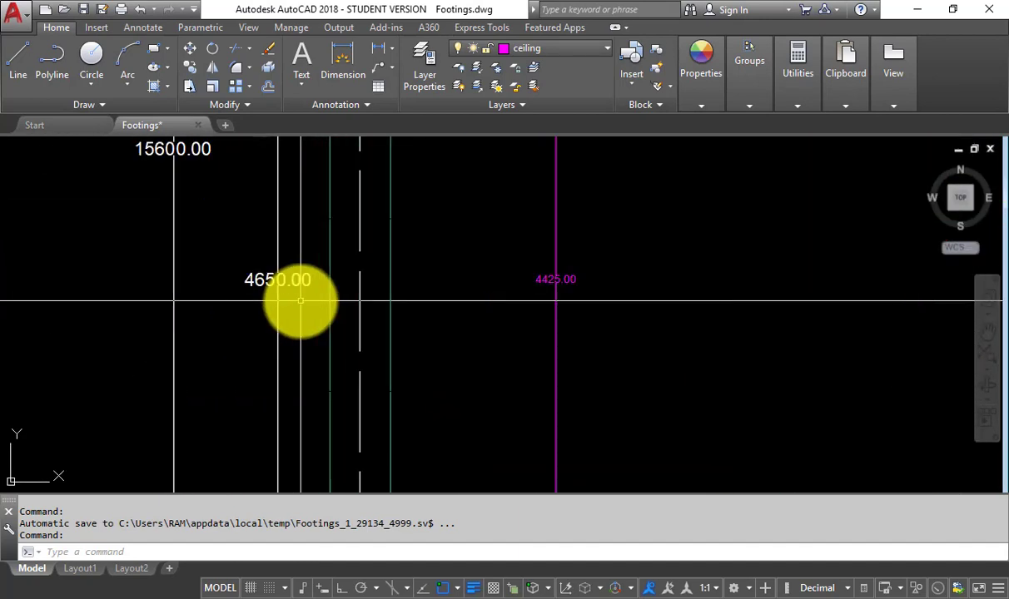
scroll(298, 300, "down", 4)
scroll(221, 237, "up", 4)
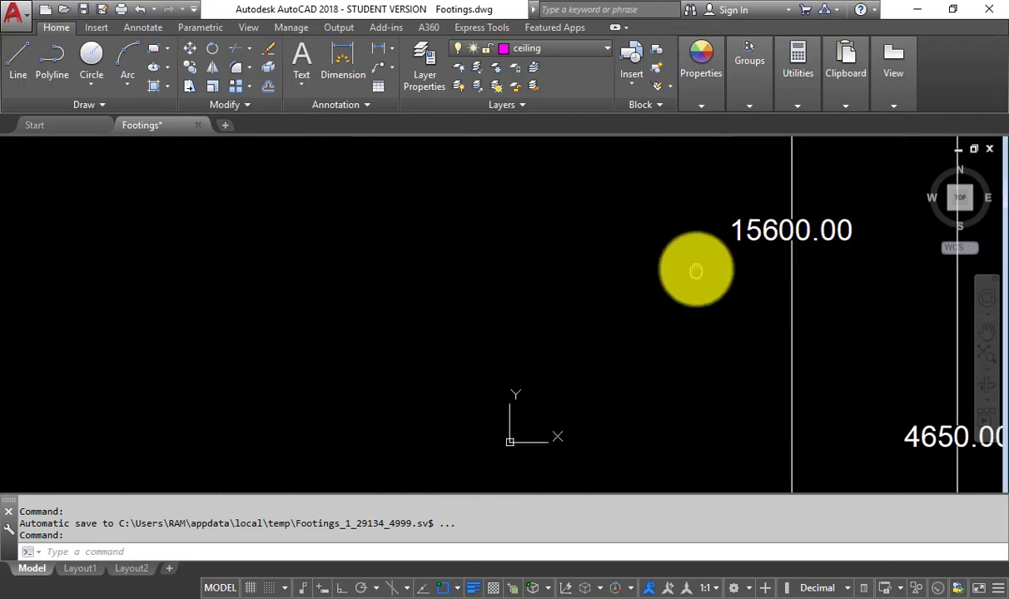
Place a horizontal single-line text reading 15600+(15600-(6*225)) in the empty area beside the grid A dimensions.
scroll(694, 271, "down", 3)
type("dt")
key("Return")
left_click(272, 300)
left_click(479, 368)
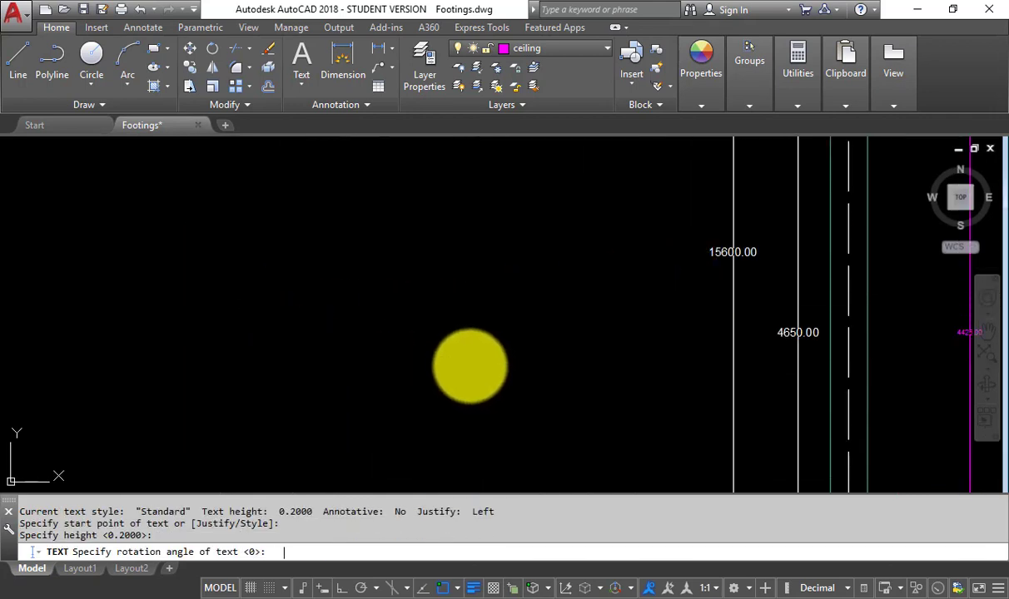
key("Return")
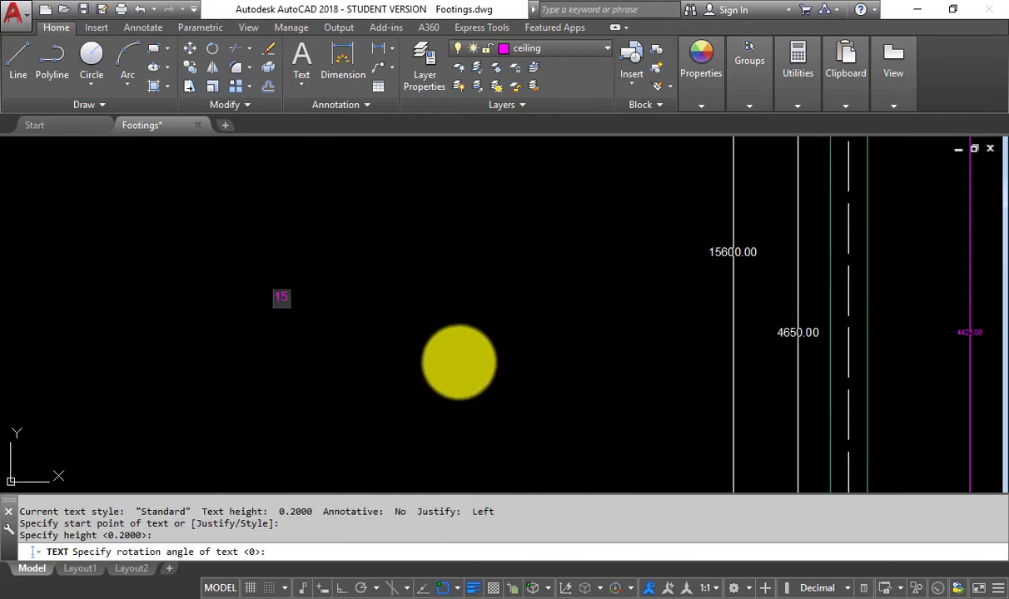
type("15600+")
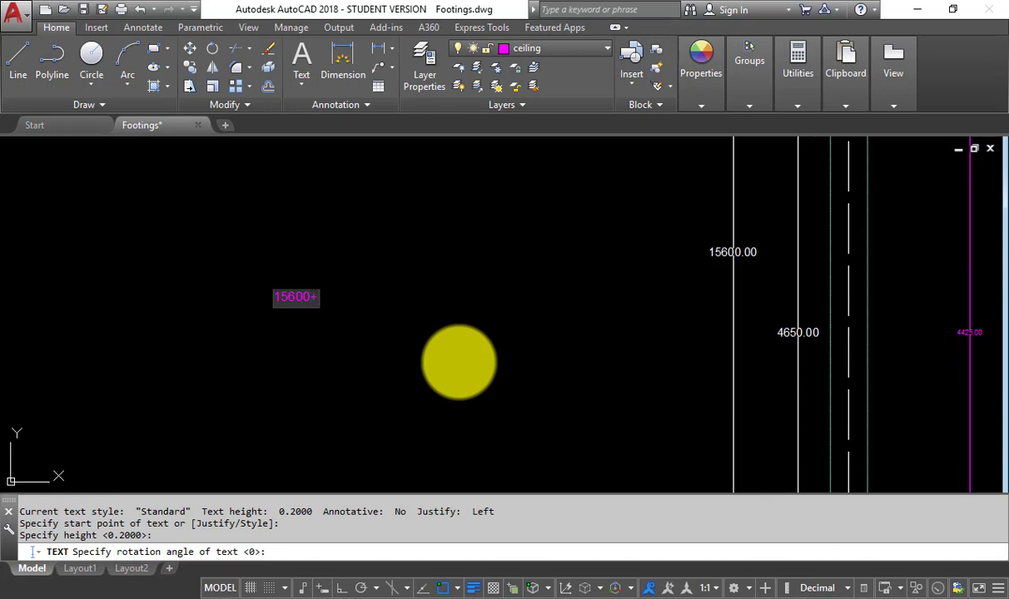
type("1")
key("BackSpace")
type("(15600")
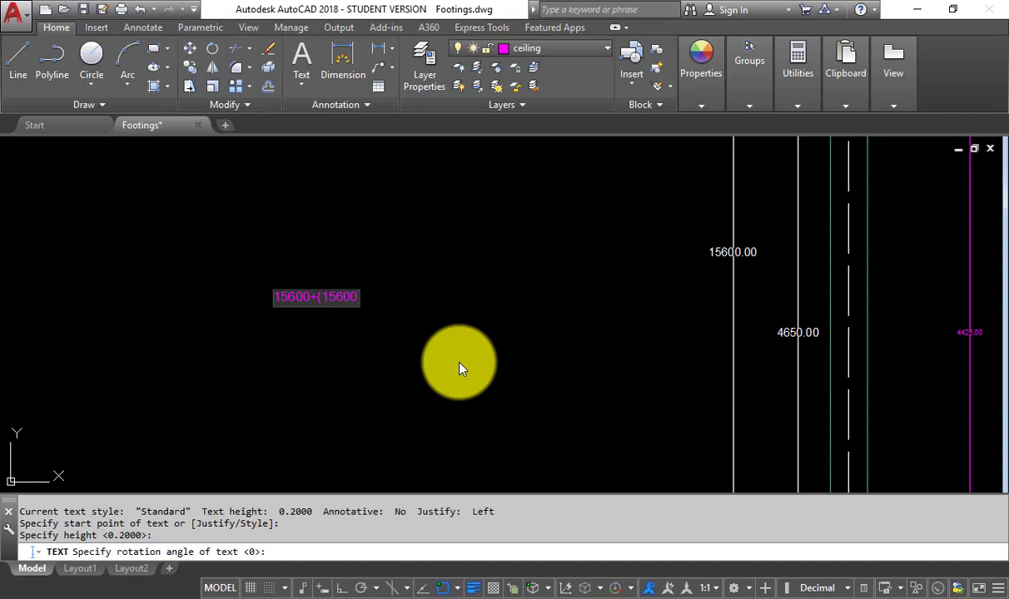
type("-(6*225))")
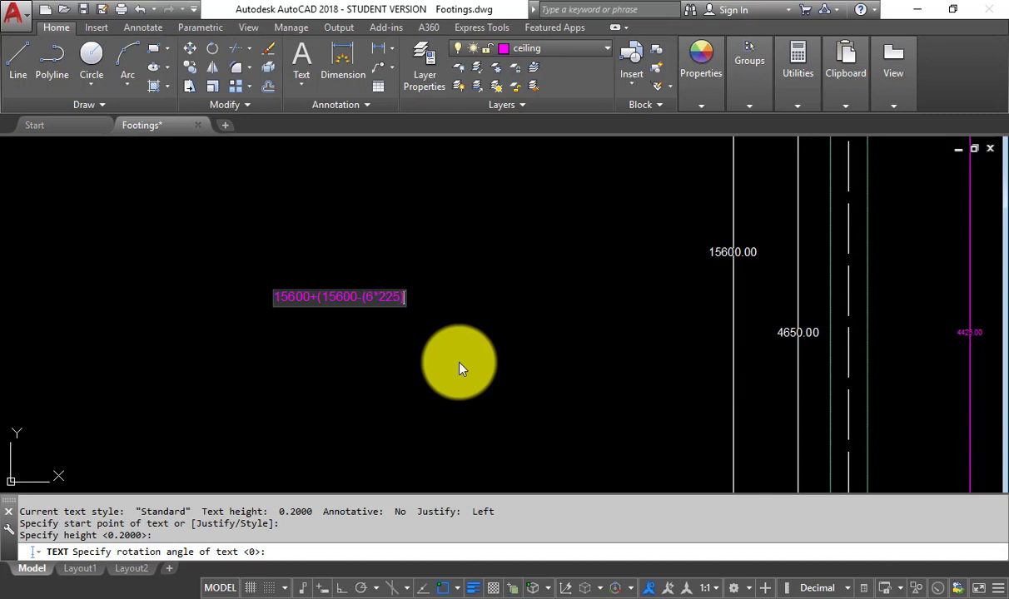
left_click(460, 369)
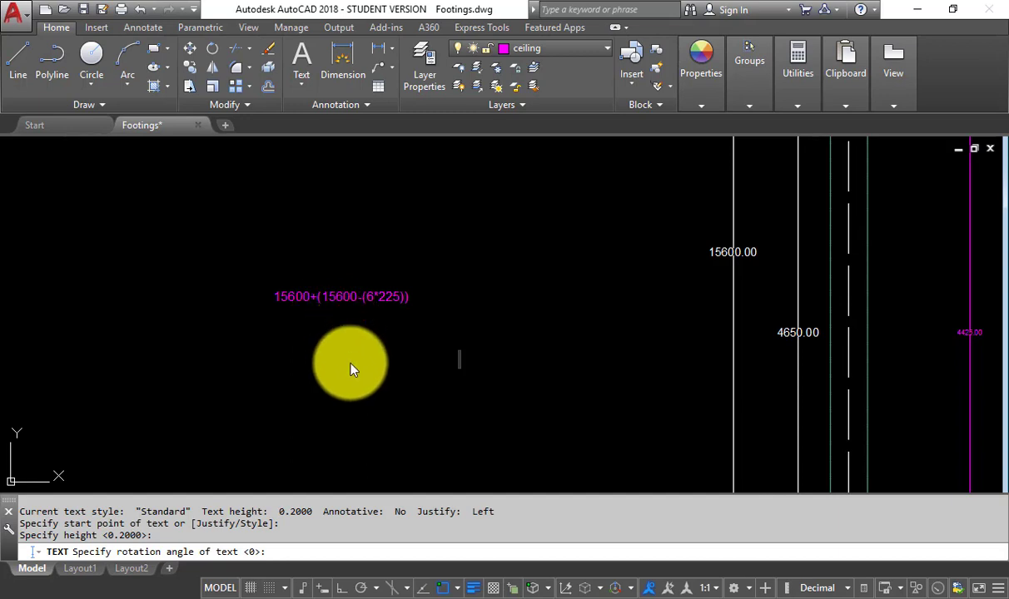
key("Escape")
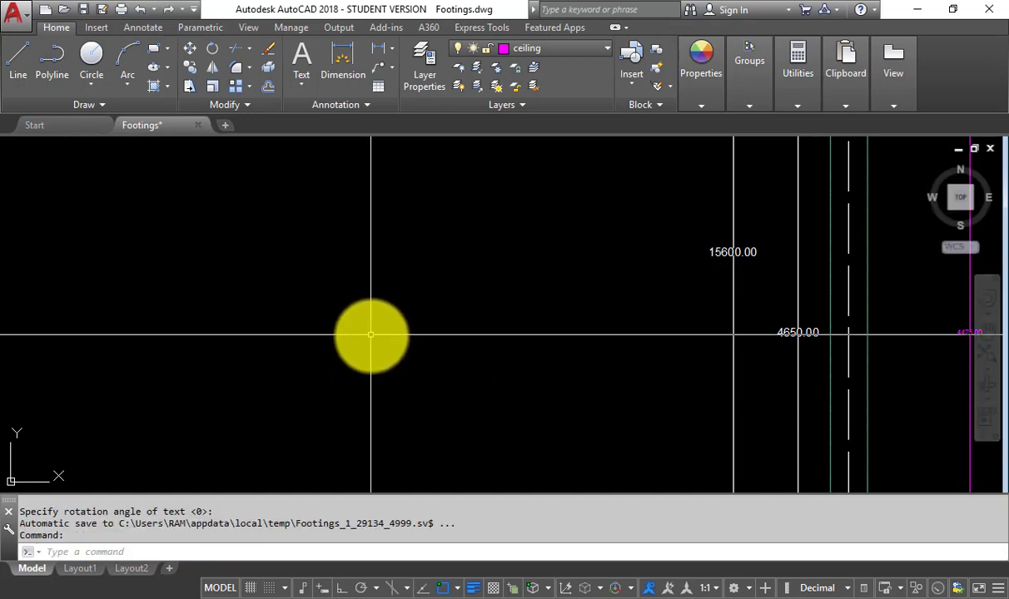
Place a horizontal single-line text reading 29850 just below the 15600+(15600-(6*225)) expression, keeping the default height and rotation.
left_click(370, 335)
left_click(113, 255)
scroll(279, 308, "up", 7)
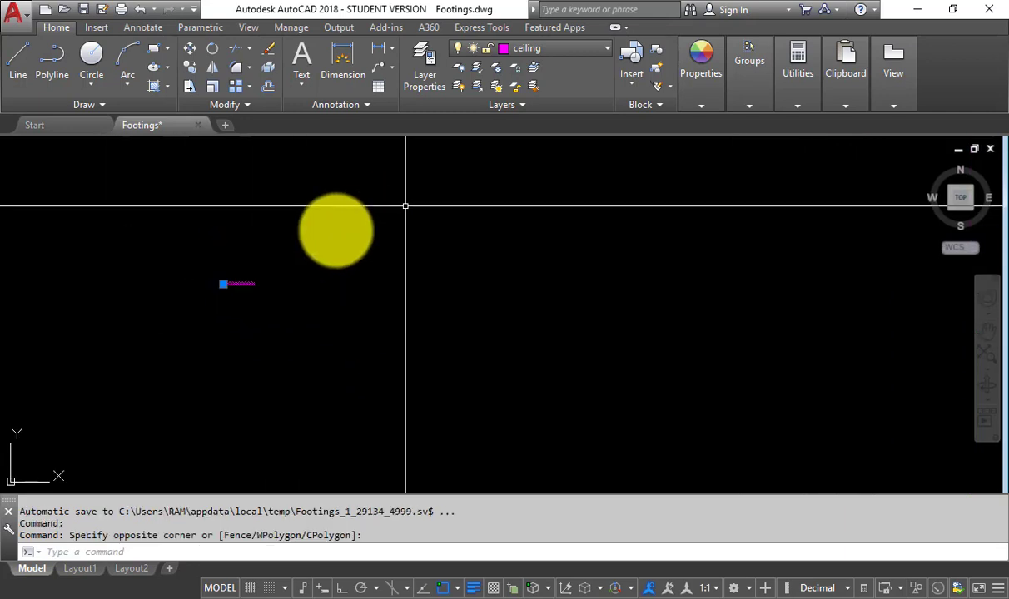
scroll(236, 281, "up", 8)
key("Escape")
type("D")
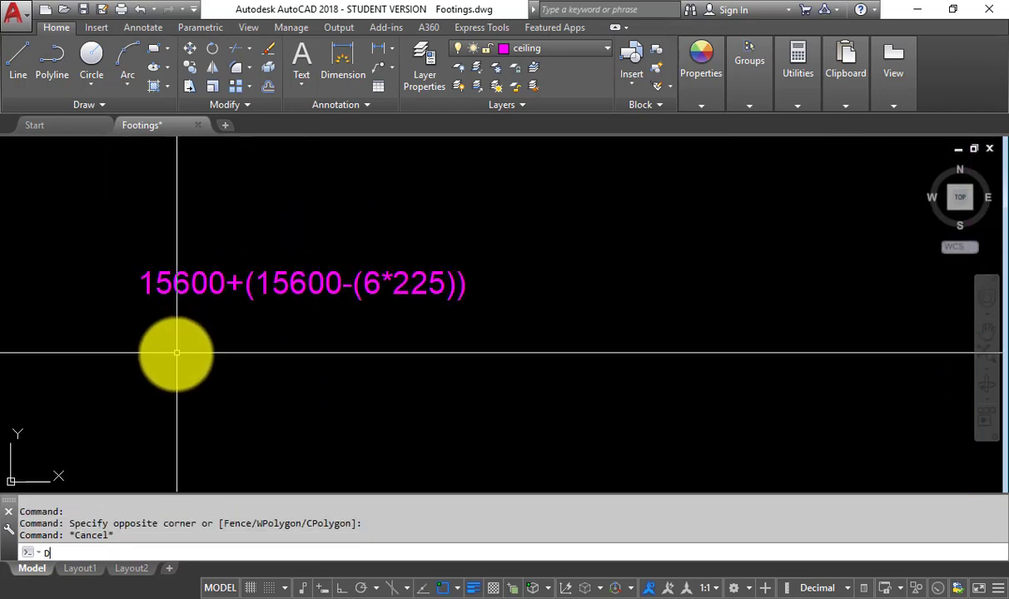
type("T")
key("Return")
left_click(151, 370)
key("Return")
key("Return")
type("2")
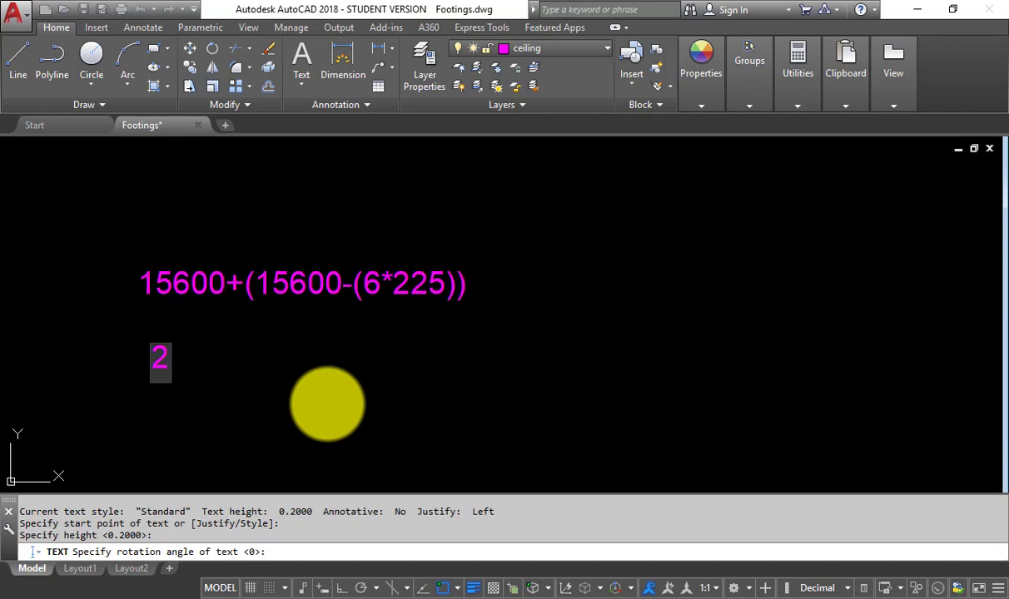
type("9850")
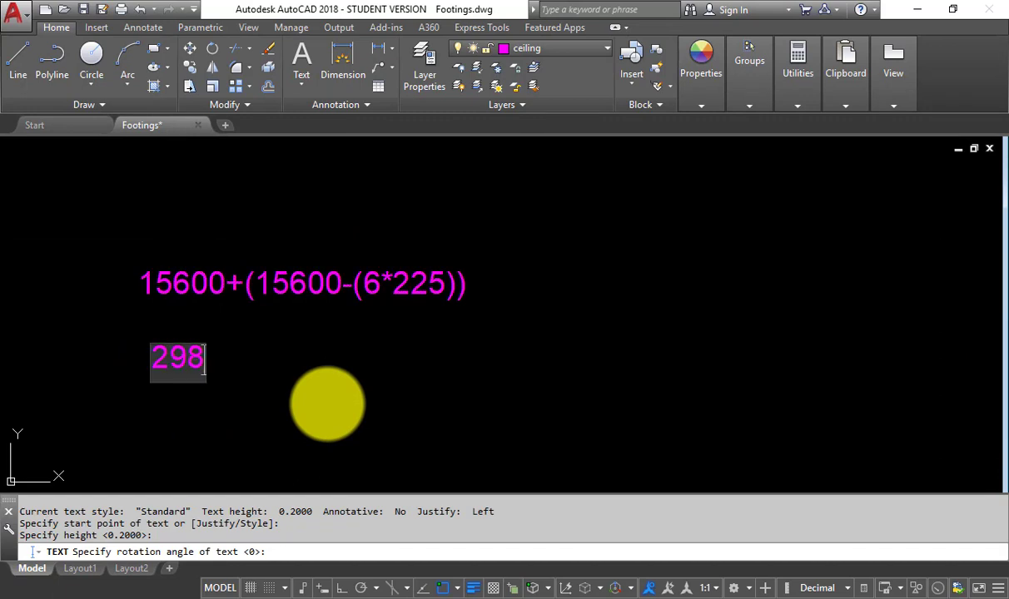
key("Return")
key("Return")
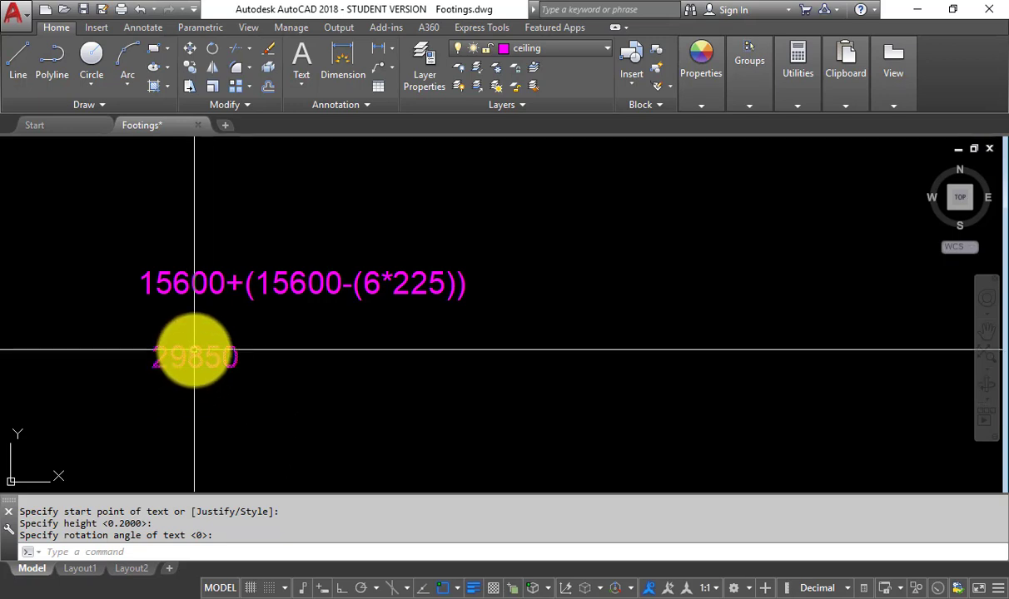
Switch to the Excel workbook and set the grid A and C plinth beam length in D7 to 29.85.
scroll(199, 366, "down", 6)
scroll(329, 340, "down", 15)
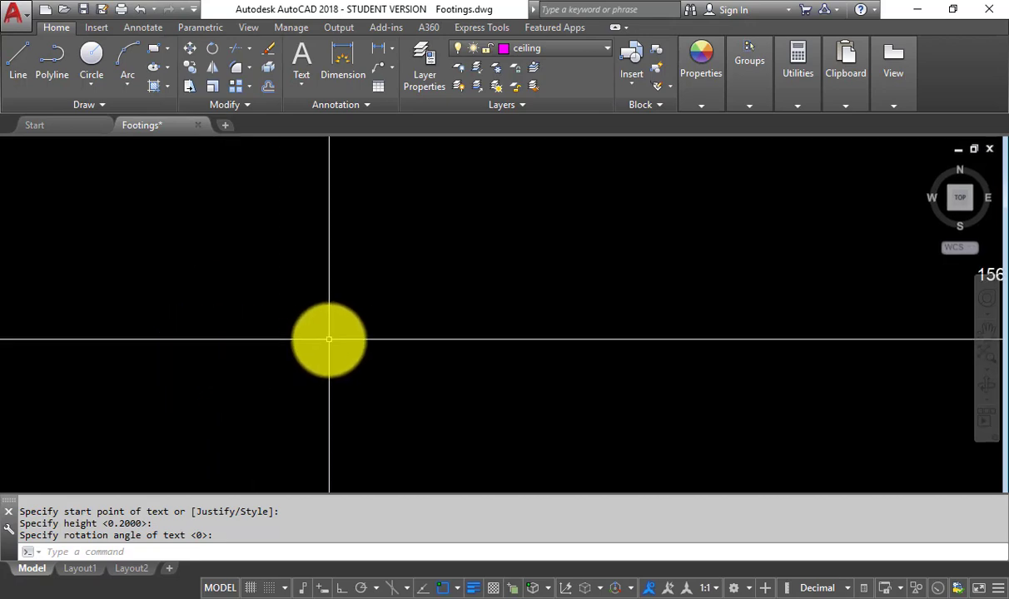
scroll(351, 283, "up", 4)
scroll(351, 239, "up", 6)
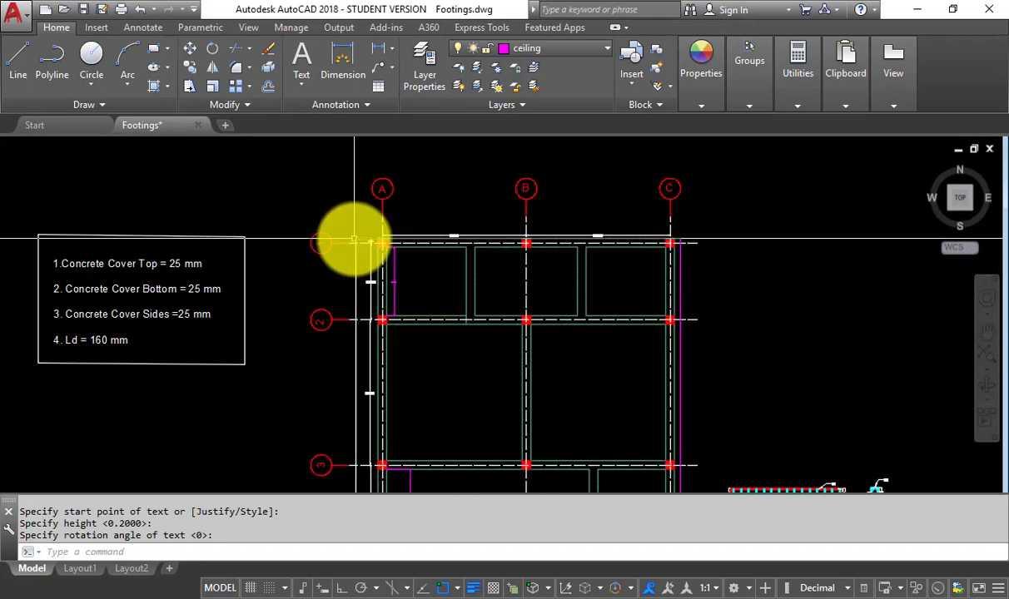
scroll(398, 204, "down", 6)
scroll(387, 371, "down", 8)
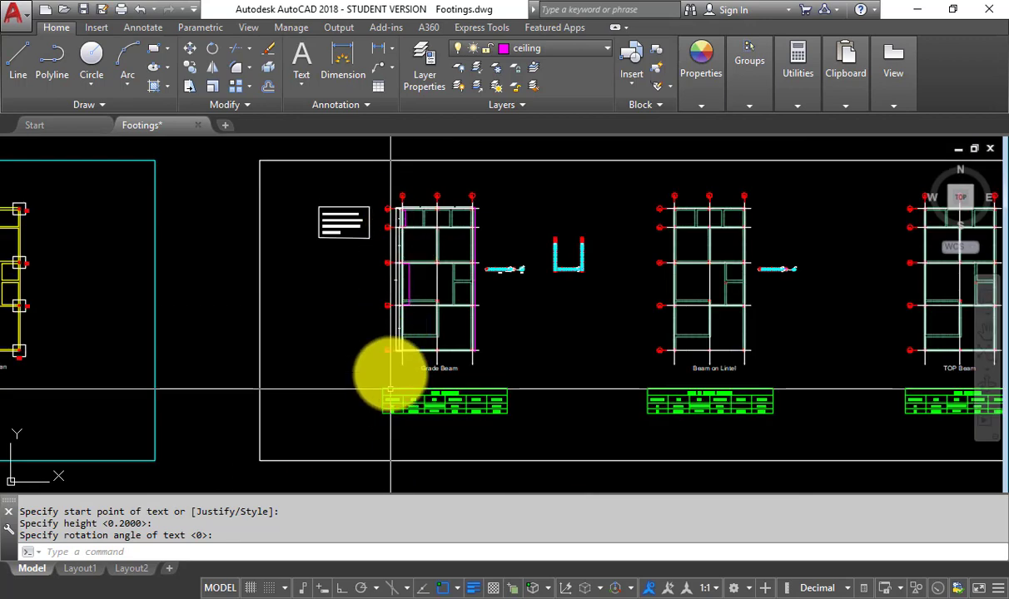
scroll(397, 202, "up", 8)
scroll(404, 333, "down", 3)
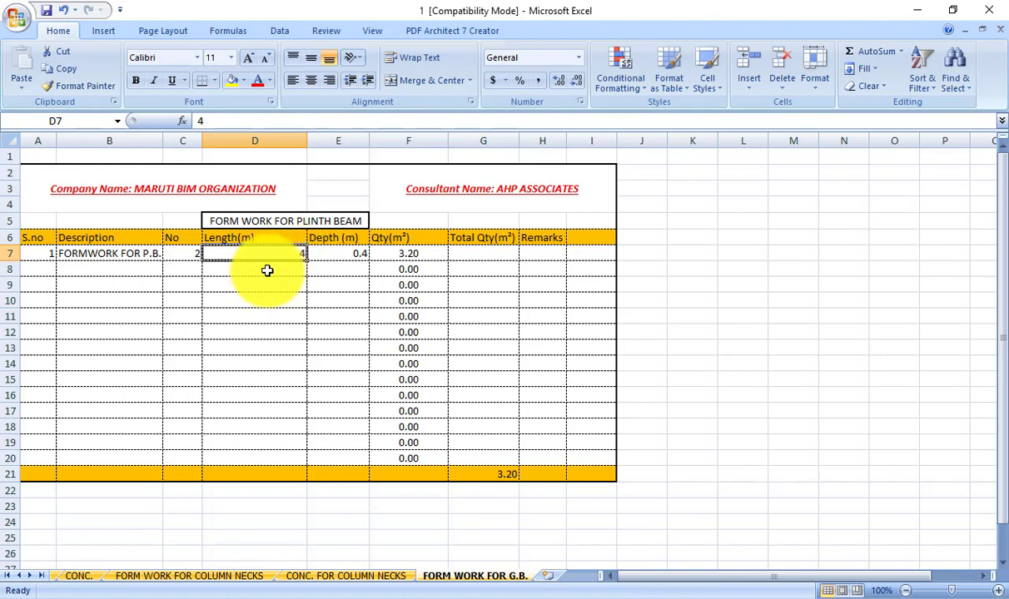
type("29.")
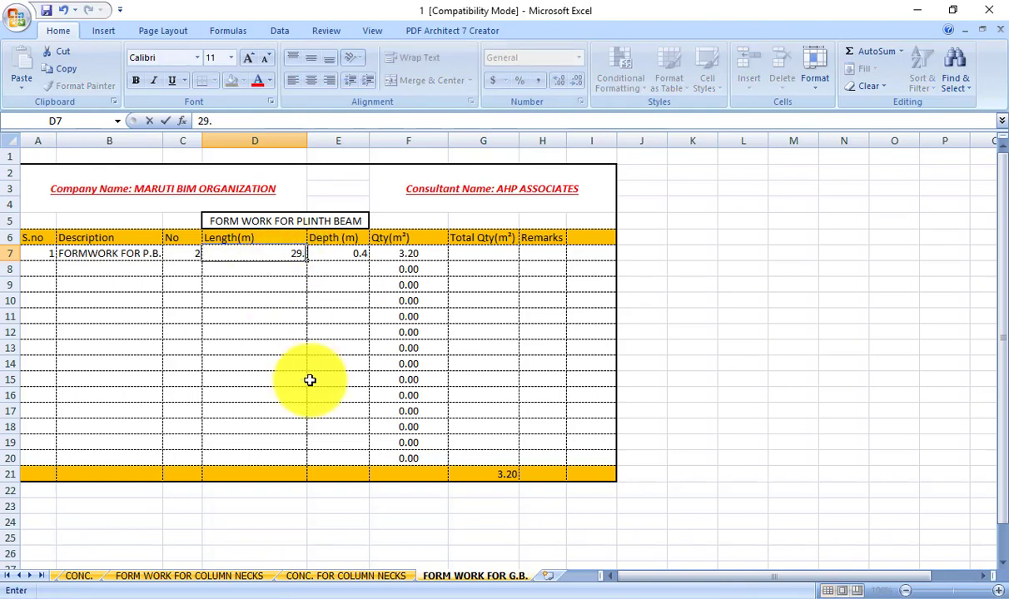
type("86")
key("BackSpace")
type("5")
key("Tab")
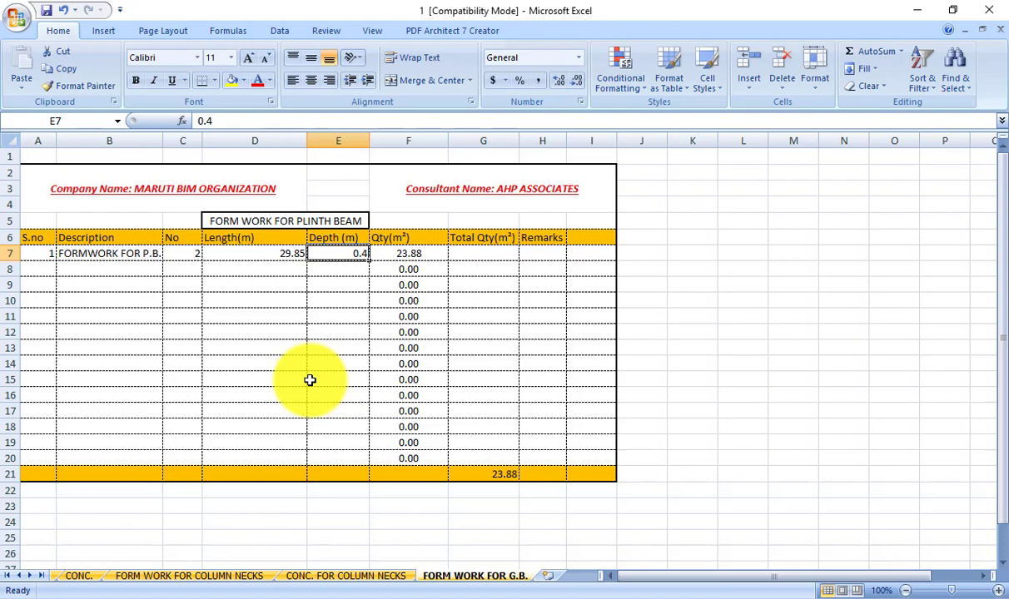
Switch to the AutoCAD drawing and read the plinth beam's depth in the footing's Section AA detail.
left_click(603, 597)
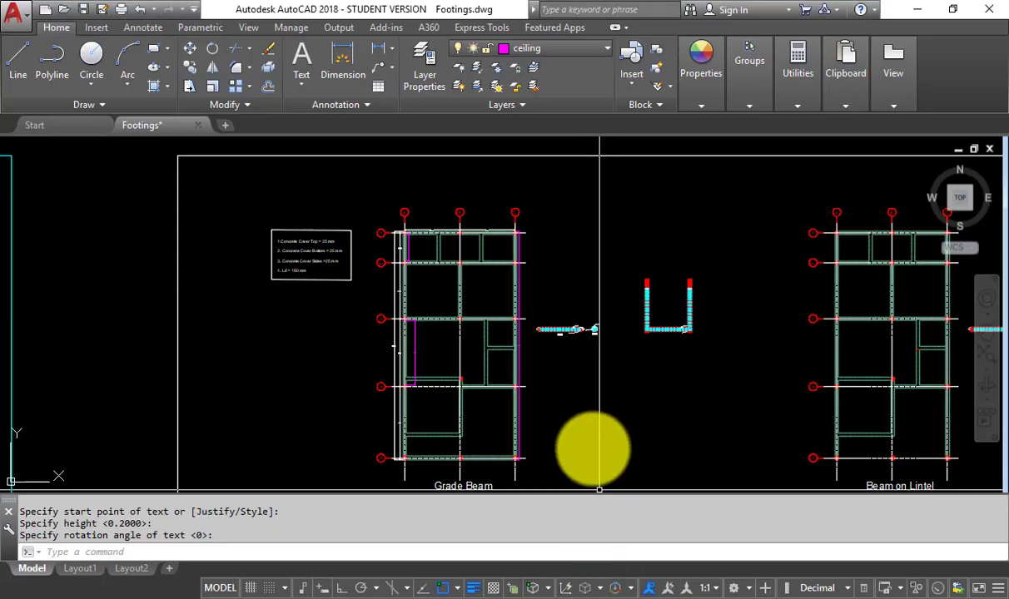
scroll(595, 308, "down", 6)
scroll(499, 314, "down", 2)
scroll(466, 316, "up", 10)
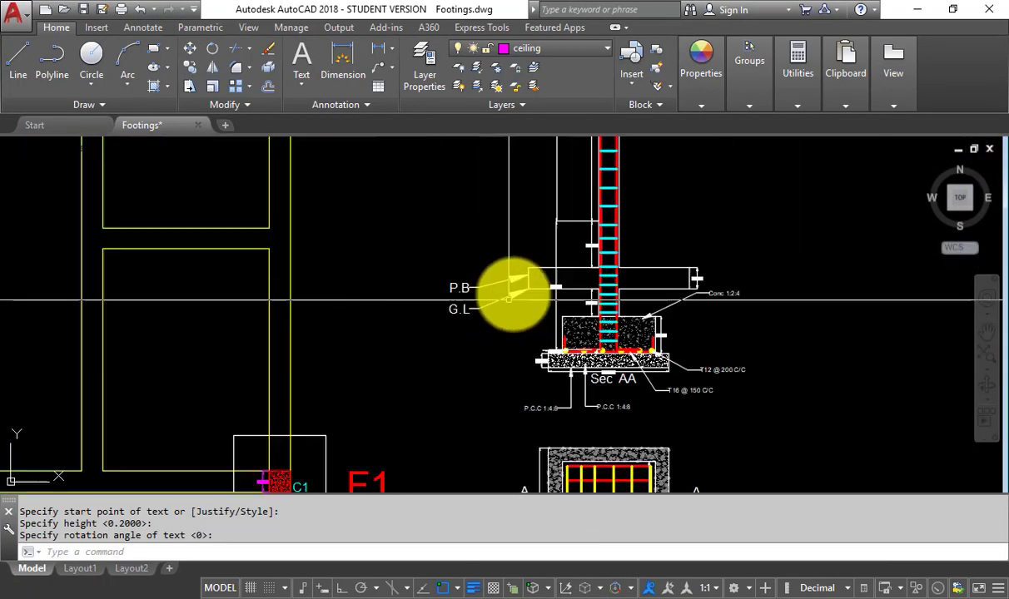
left_click_drag(830, 229, 302, 285)
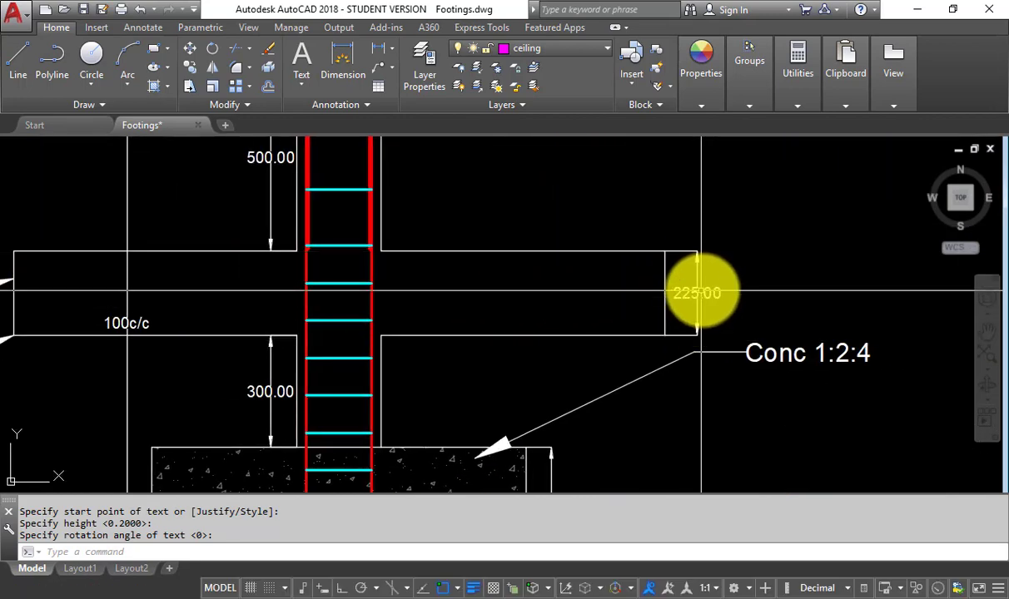
left_click_drag(721, 294, 367, 322)
scroll(361, 316, "down", 6)
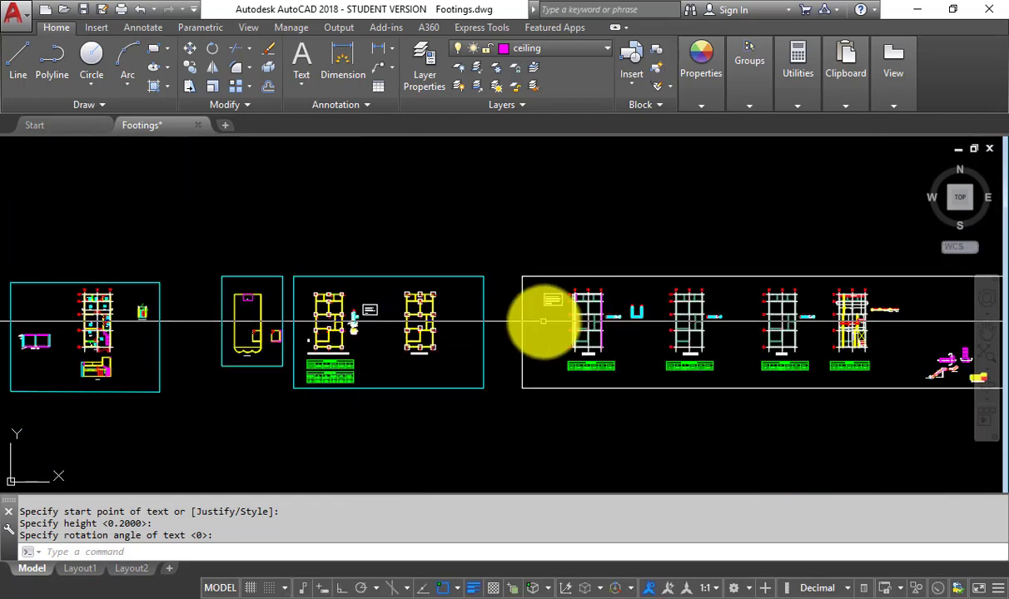
scroll(632, 281, "up", 8)
Switch back to the Excel workbook and set the plinth beam depth in E7 to 0.225.
key("alt+Tab")
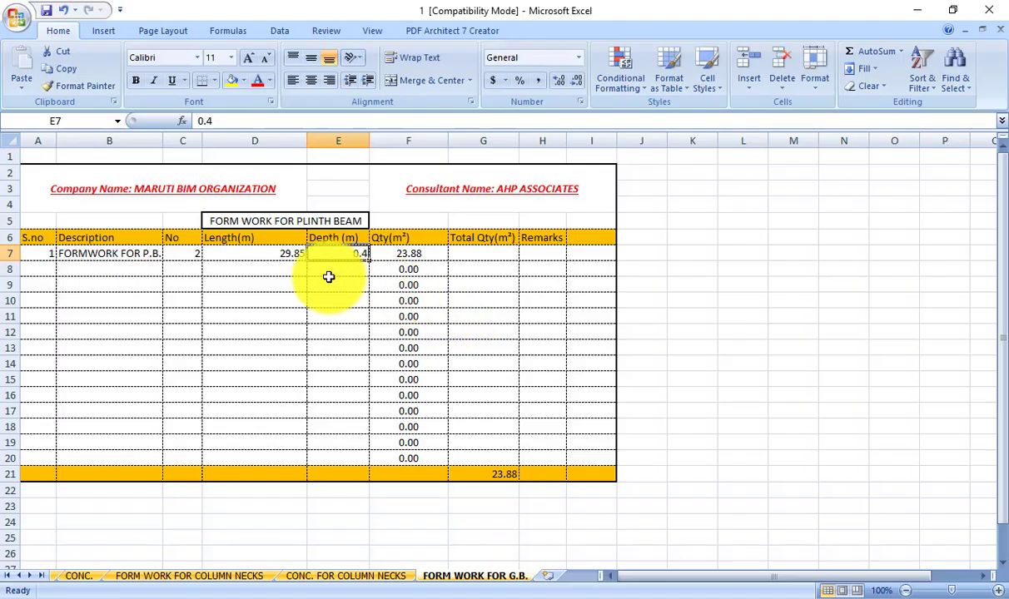
type(".225")
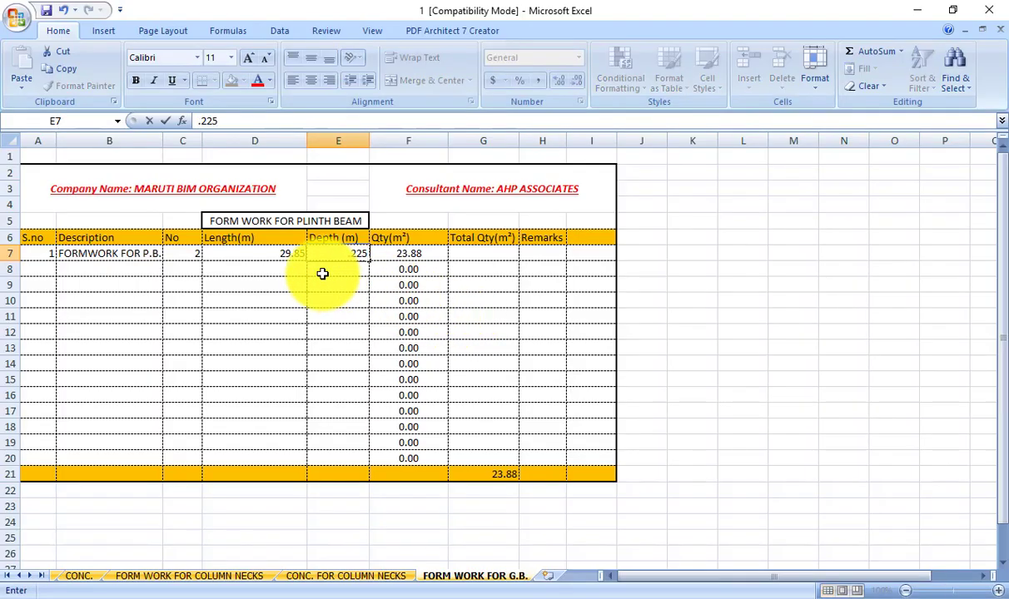
key("Tab")
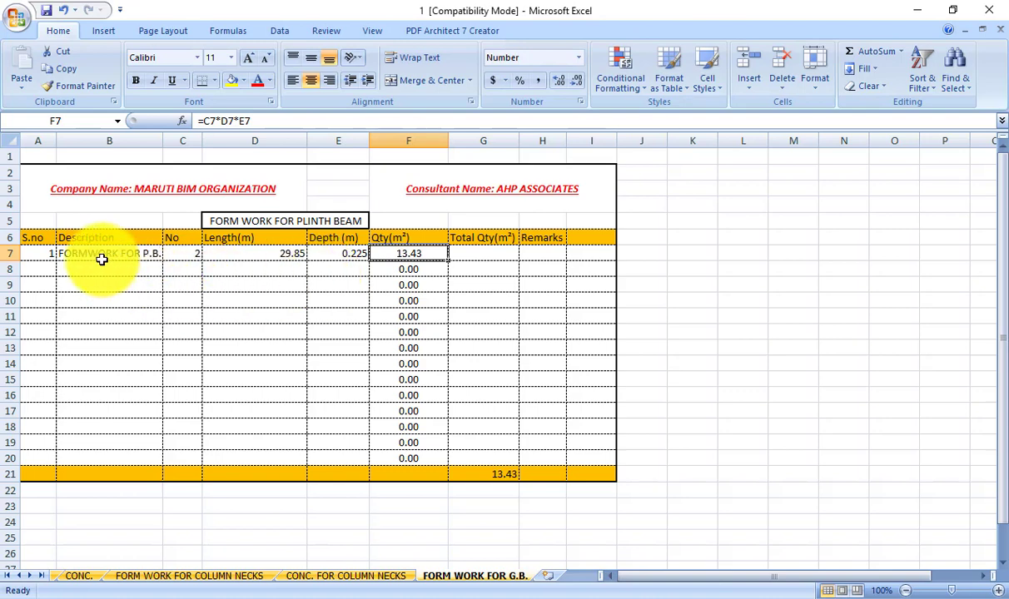
Extend the B7 description to FORMWORK FOR P.B. ON GRID A & C, fit column B's width, and review row 7's length, depth and quantity.
double_click(162, 140)
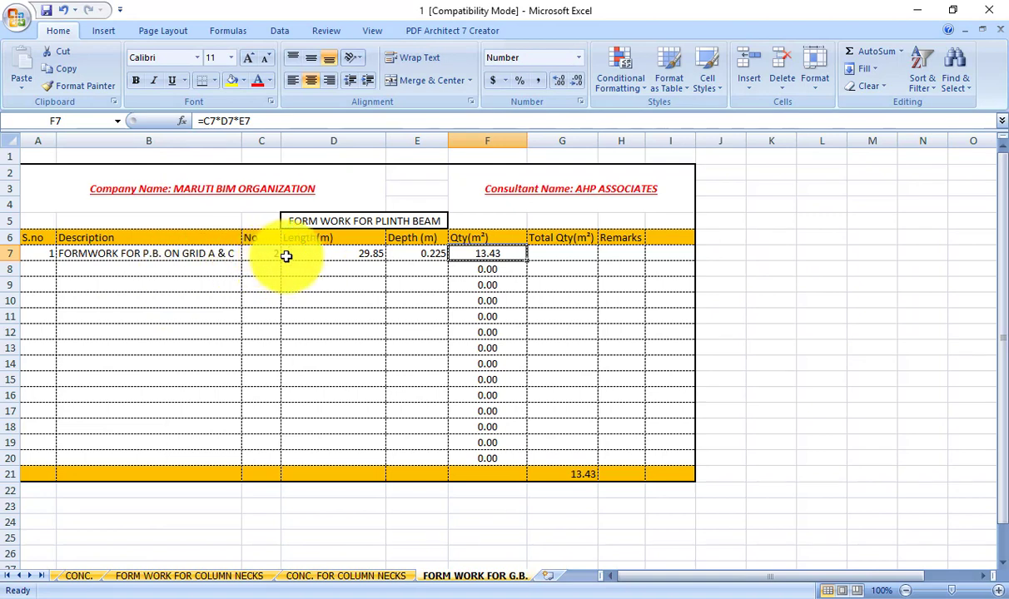
left_click(342, 254)
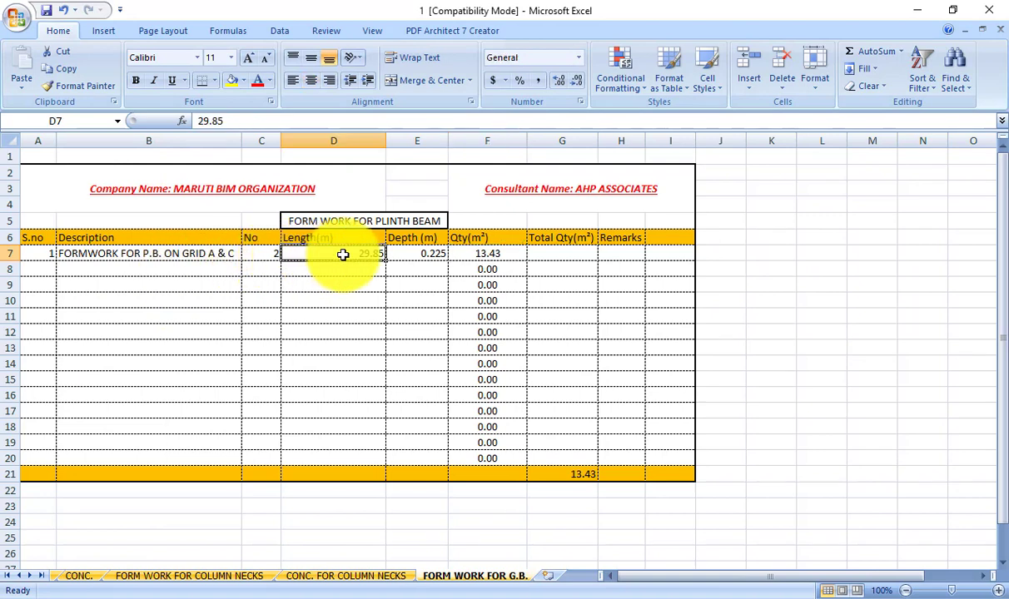
left_click(410, 254)
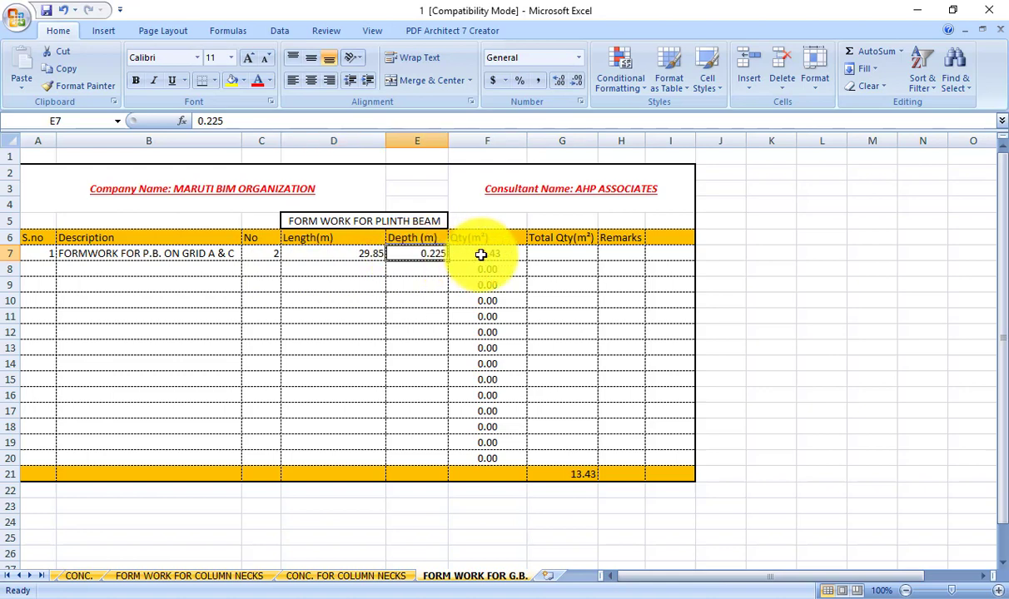
left_click(482, 254)
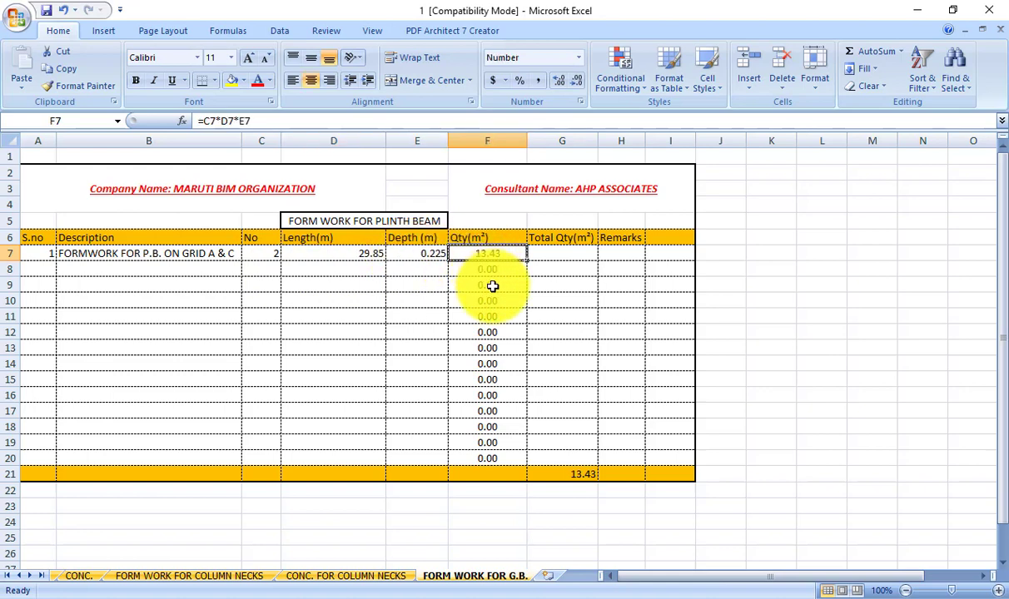
Start item 2 in row 9 with the description FORMWORK FOR P.B. IN BETWEEN GRID A & C , 1 & 2.
left_click(42, 283)
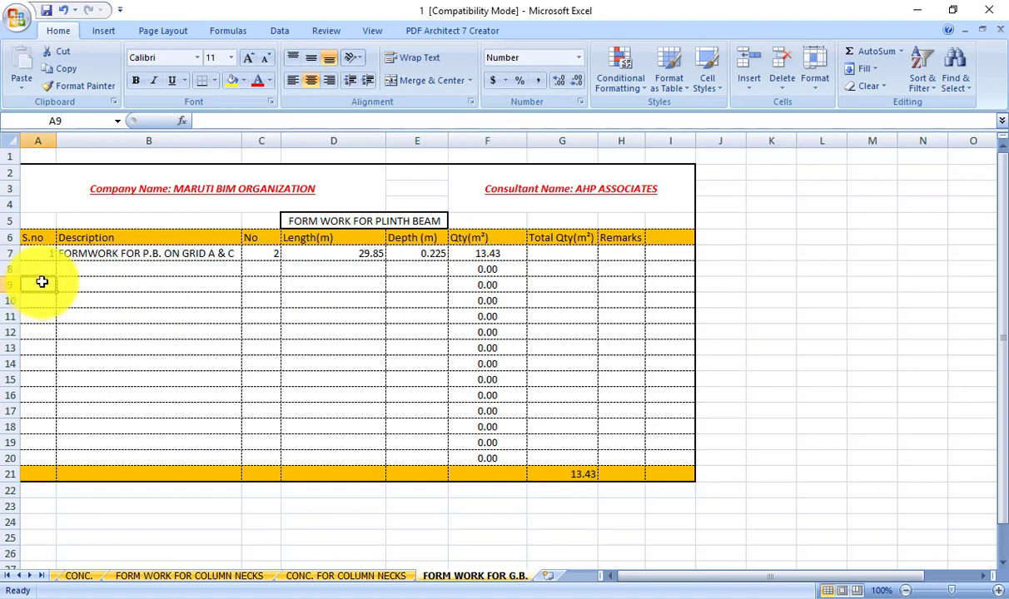
type("2")
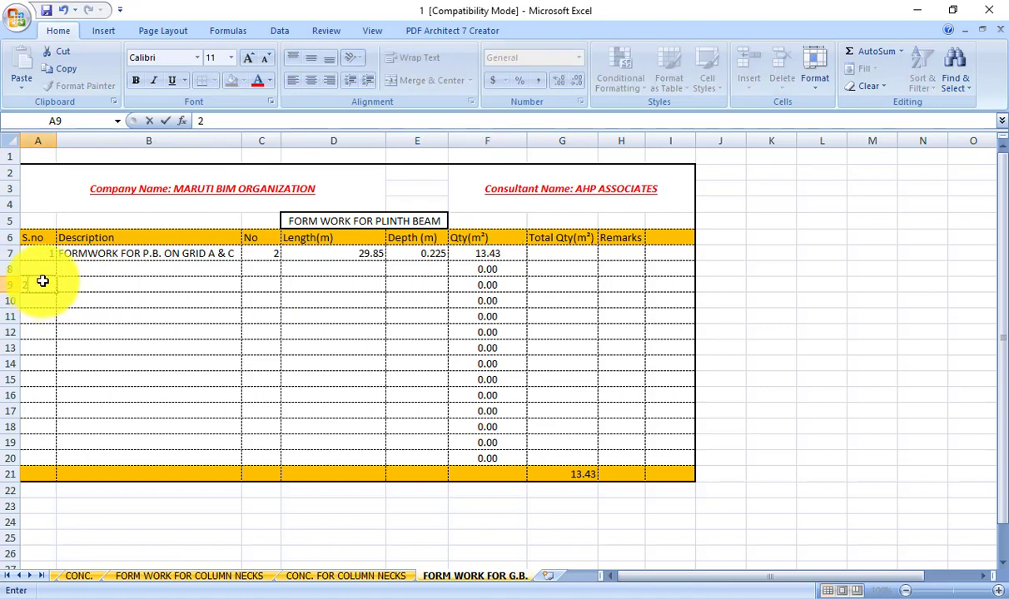
left_click(84, 290)
type("F")
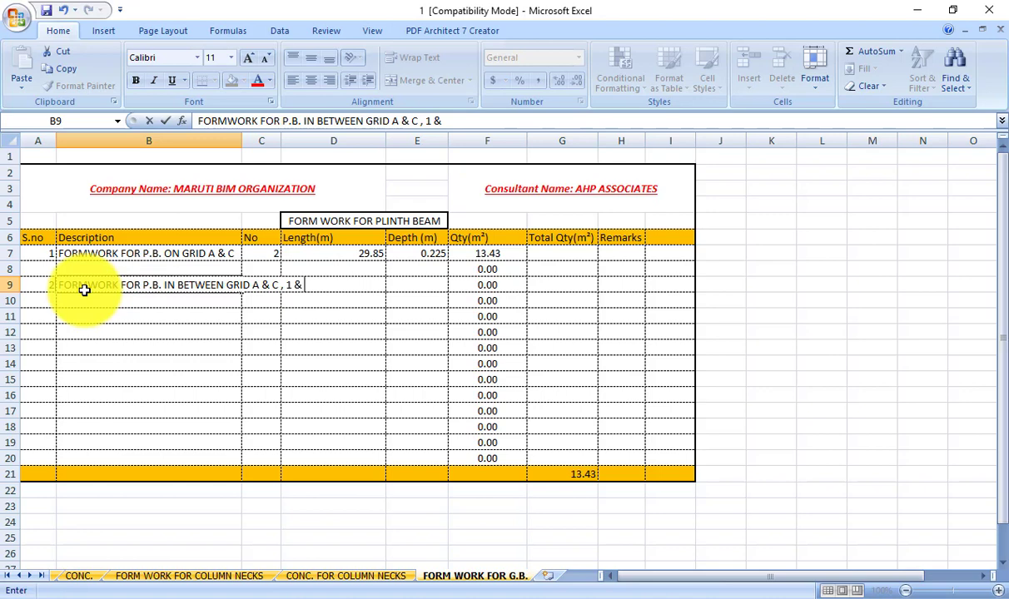
key("Return")
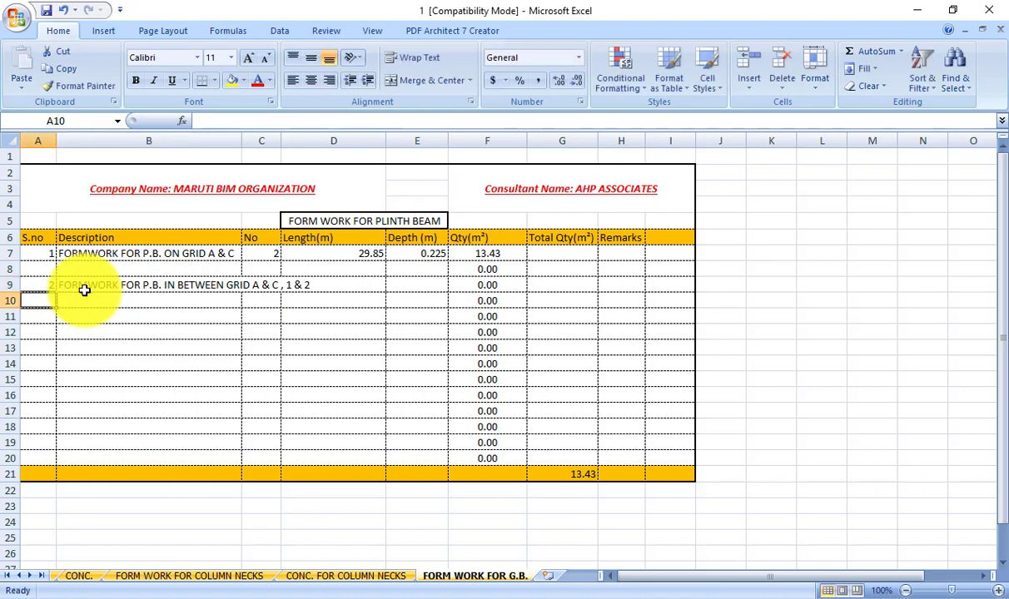
left_click_drag(244, 135, 244, 134)
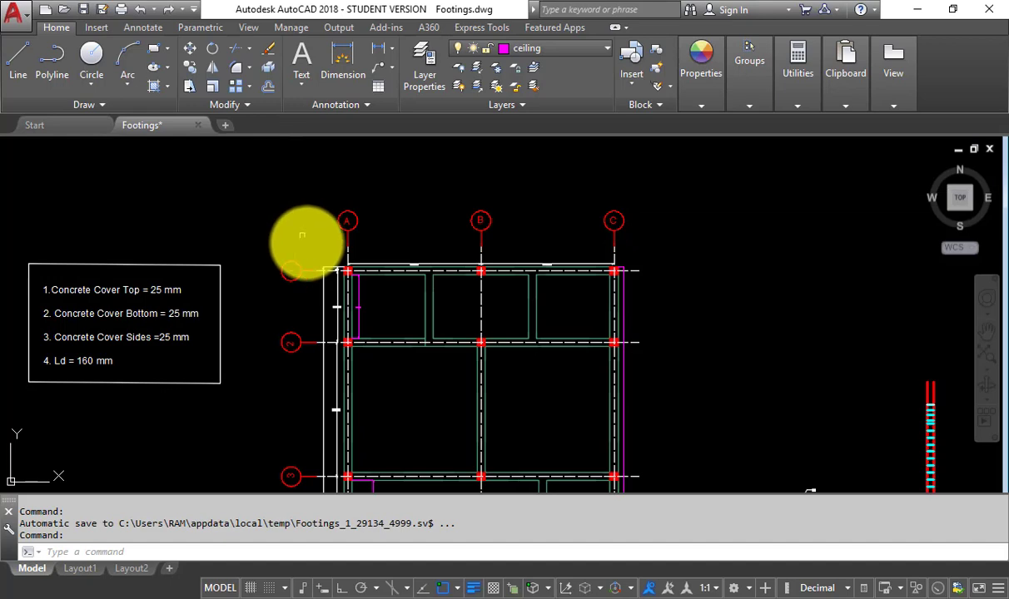
In the AutoCAD drawing, examine the two intermediate beams spanning between grids 1 and 2 on the Grade Beam plan.
scroll(394, 253, "up", 4)
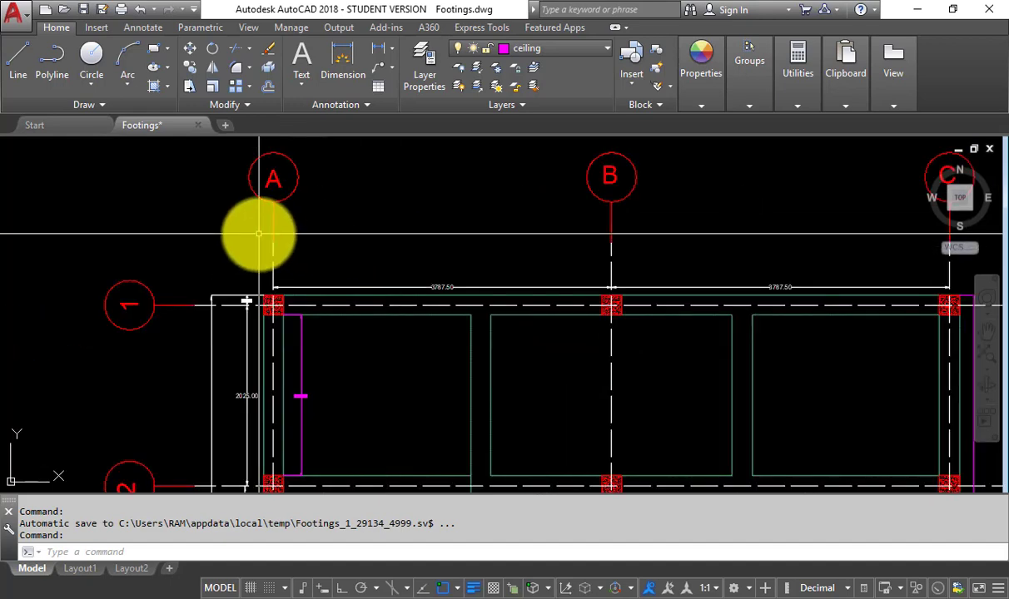
scroll(258, 234, "down", 2)
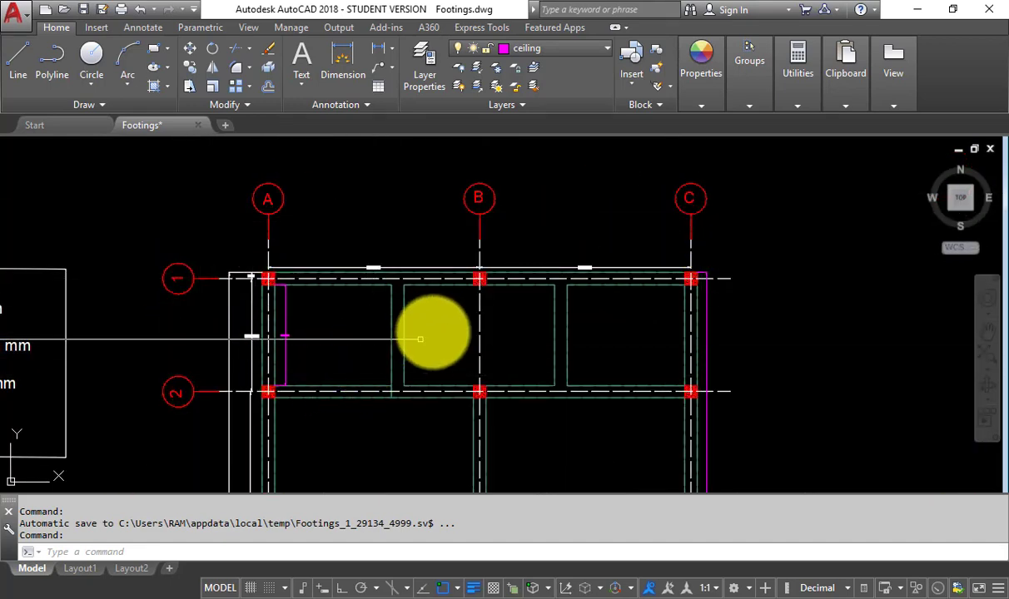
left_click(421, 339)
left_click(381, 324)
left_click(567, 331)
left_click(540, 318)
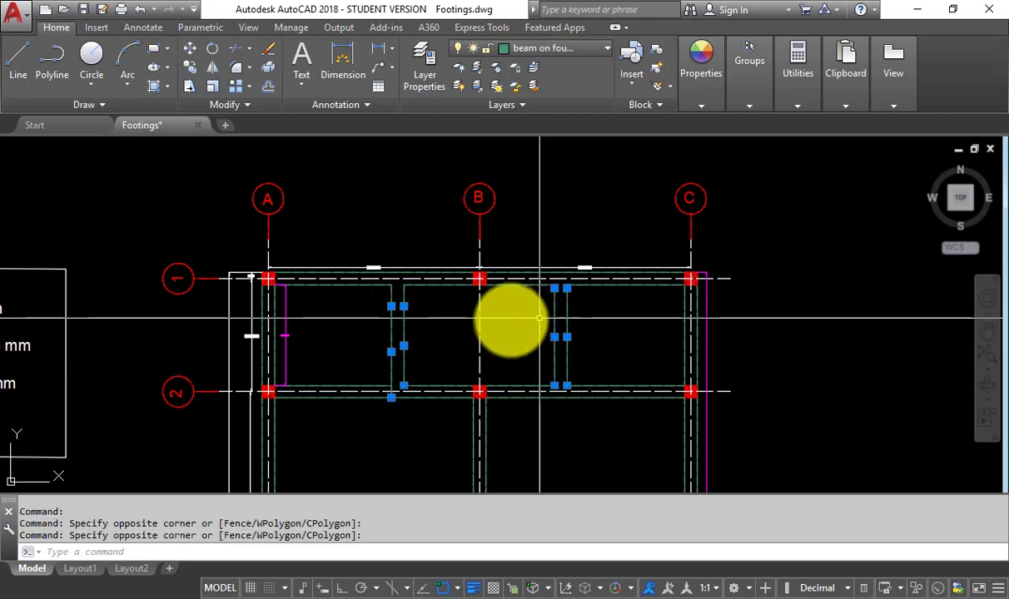
key("Escape")
Erase the short line pieces where the intermediate beam between grids A and B meets the grid 1 beam.
left_click(371, 293)
left_click(372, 292)
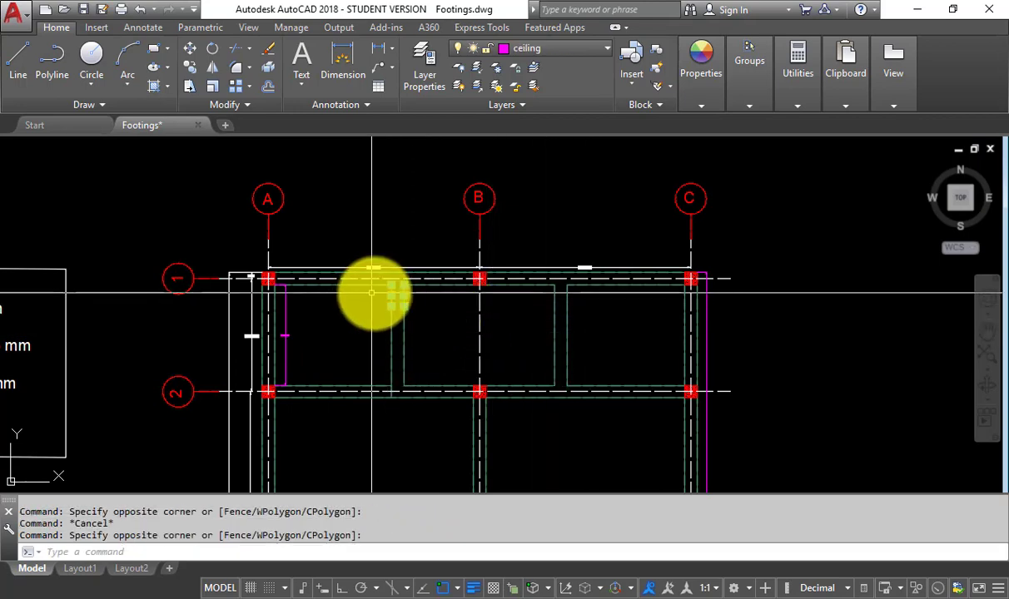
type("e")
key("space")
Extend both edge lines of the intermediate beam between grids A and B up to the grid 1 beam's inner edge.
scroll(418, 307, "up", 2)
type("e")
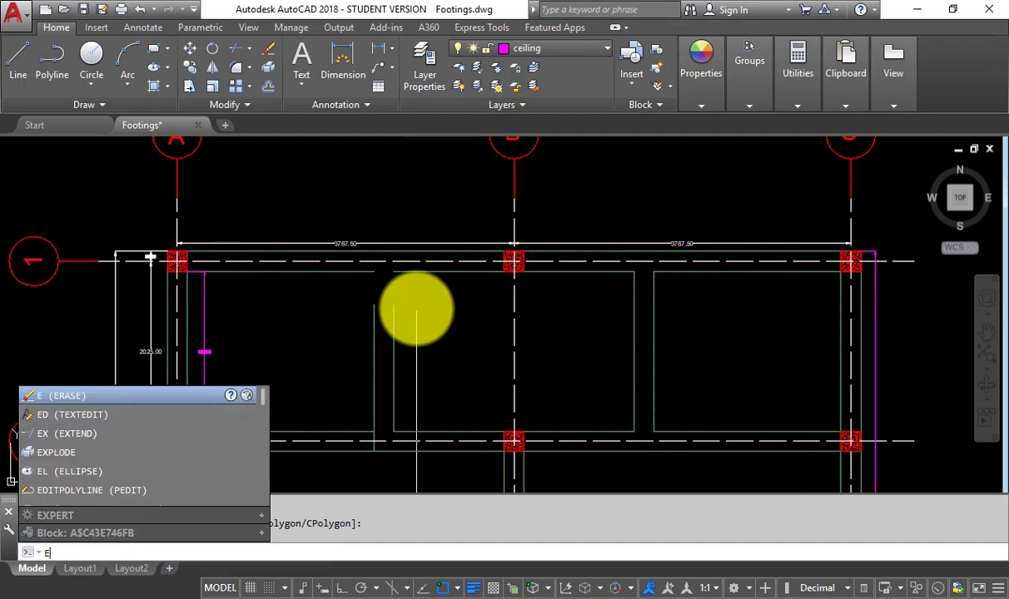
type("x")
key("space")
key("space")
left_click(415, 307)
left_click(365, 327)
key("space")
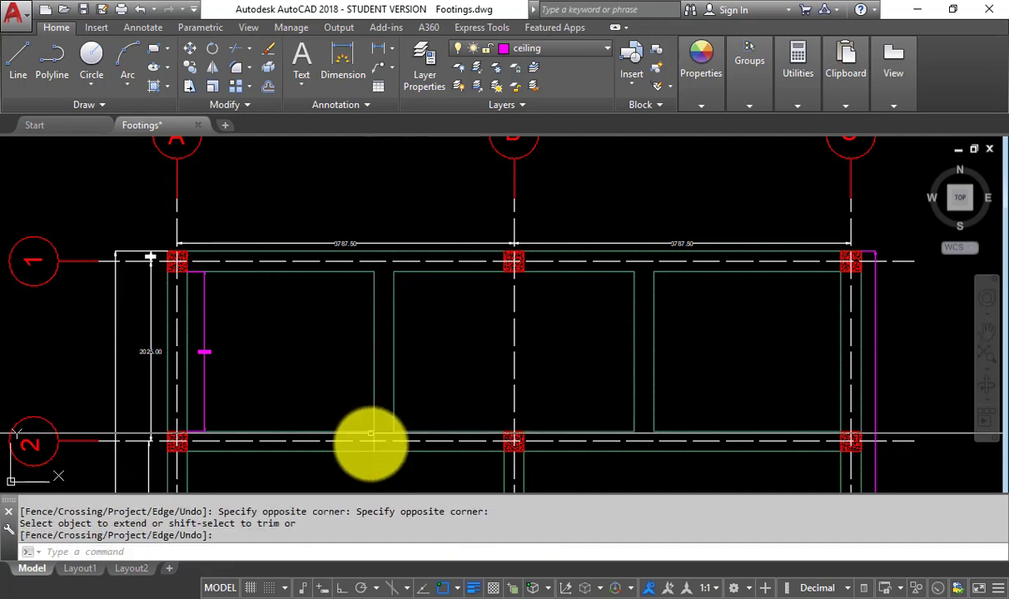
Trim the intermediate beam's edge line nearer grid A between the grid 2 beam's inner edge and its centreline.
scroll(371, 434, "up", 3)
type("tr")
key("space")
key("space")
left_click(369, 410)
left_click(375, 429)
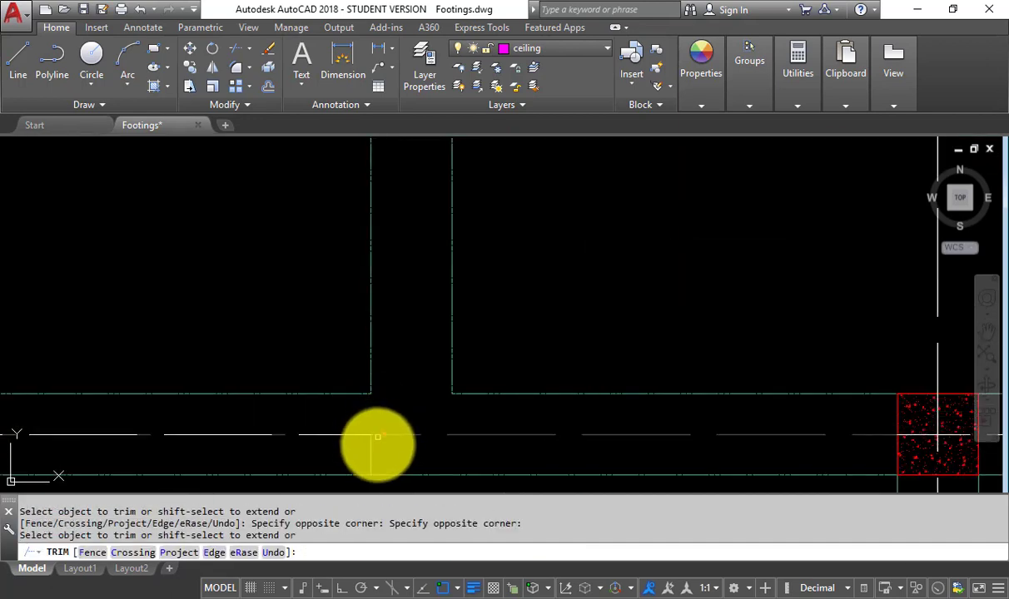
key("space")
Erase the leftover piece of that edge line inside the grid 2 beam, below its centreline.
left_click(381, 450)
left_click(348, 468)
type("e")
key("space")
scroll(348, 378, "down", 3)
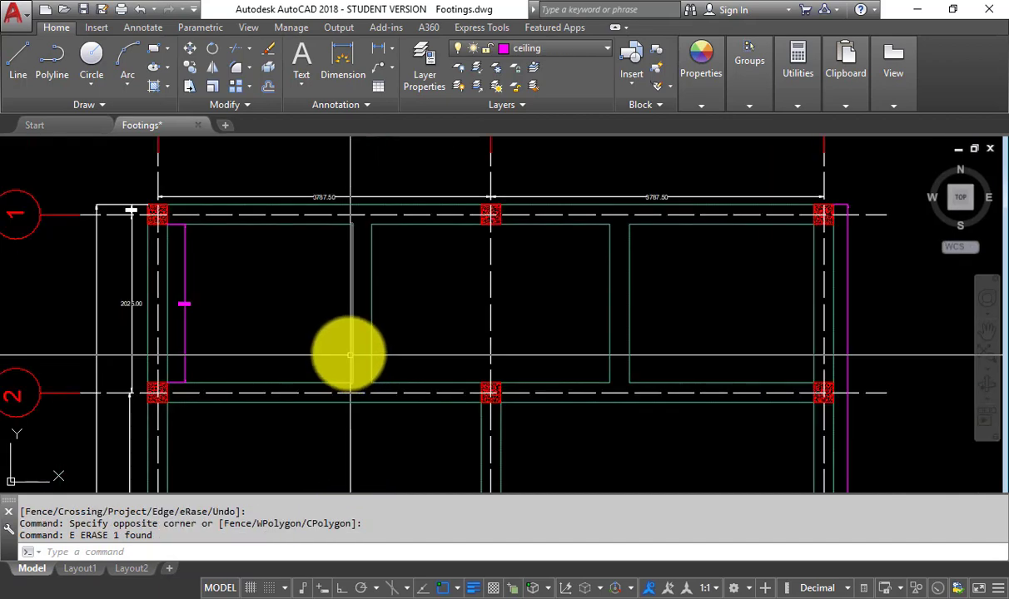
Check where the edge lines of the two intermediate beams between grids 1 and 2 meet the grid 1 beam.
left_click(333, 304)
left_click(388, 323)
left_click(390, 320)
left_click(331, 302)
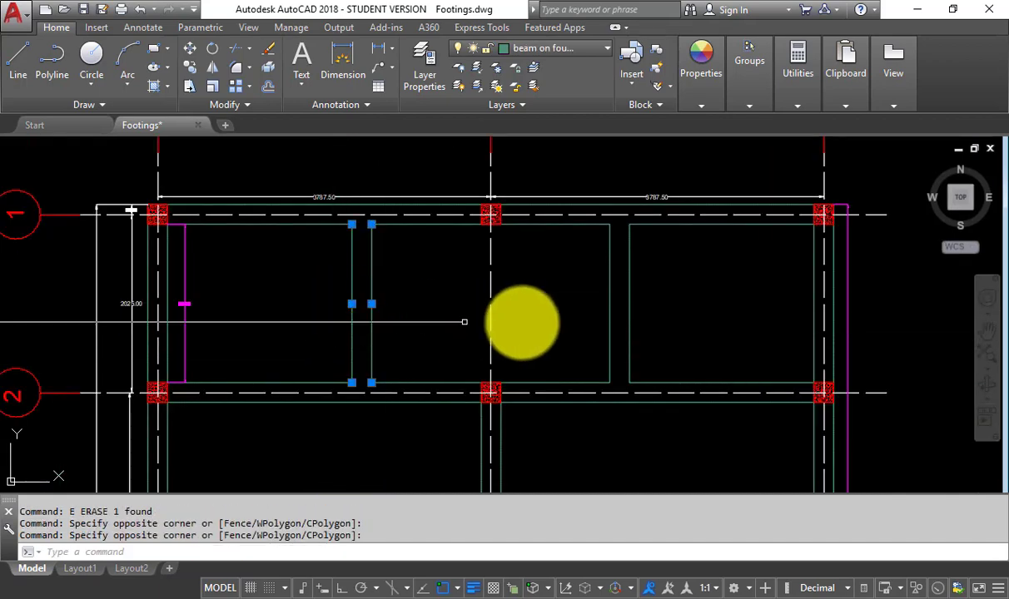
key("Escape")
left_click(666, 315)
left_click(585, 288)
scroll(631, 218, "up", 4)
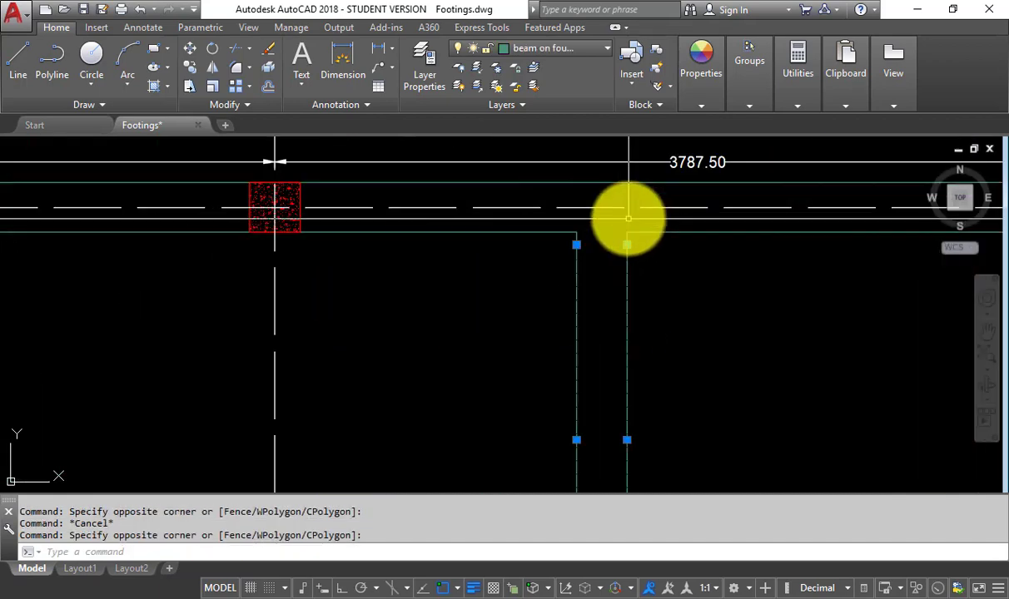
scroll(637, 223, "up", 5)
key("Escape")
Erase the two short line pieces where the intermediate beam between grids B and C meets the grid 1 beam.
left_click(644, 264)
left_click(367, 274)
type("e")
key("space")
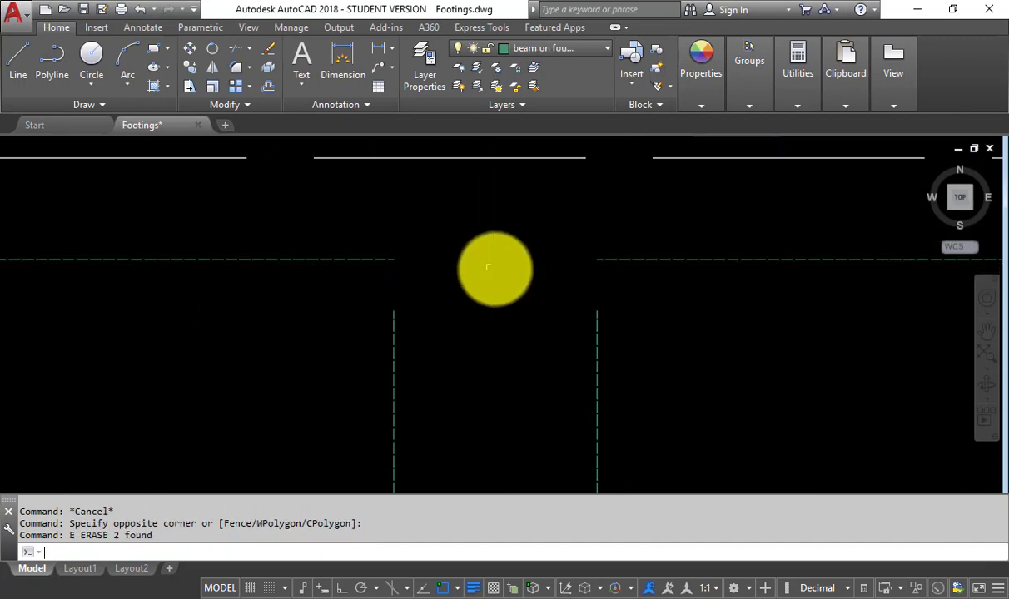
Extend both edge lines of the intermediate beam between grids B and C up to the grid 1 beam's inner edge.
scroll(496, 269, "down", 4)
type("ex")
key("space")
key("space")
left_click(555, 289)
left_click(369, 331)
key("space")
scroll(498, 239, "down", 8)
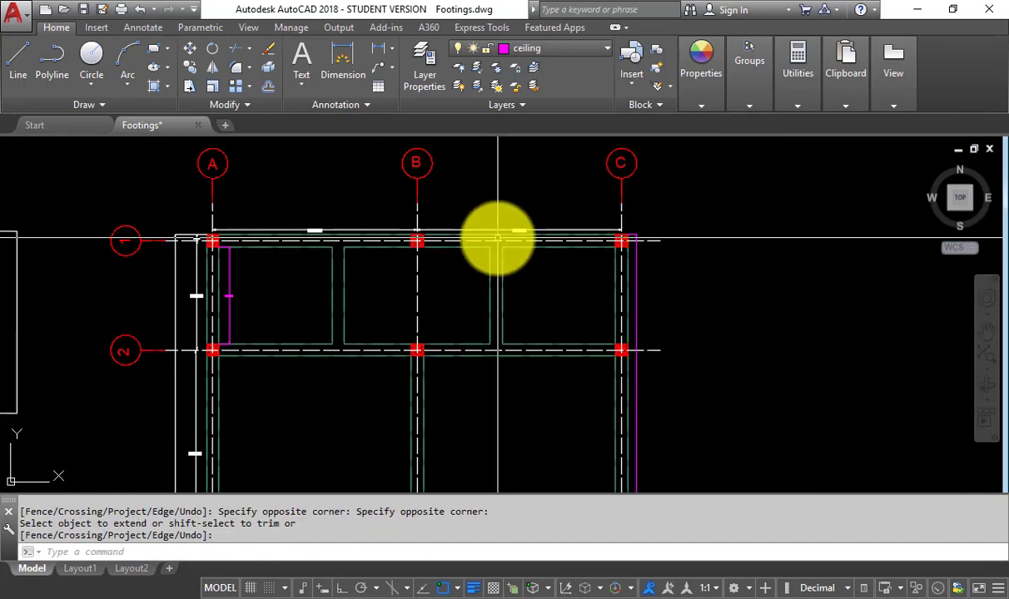
Add a vertical linear dimension for the clear length of the intermediate beam between grids A and B, from grid 1 to grid 2.
scroll(498, 239, "up", 6)
scroll(480, 329, "down", 4)
type("d")
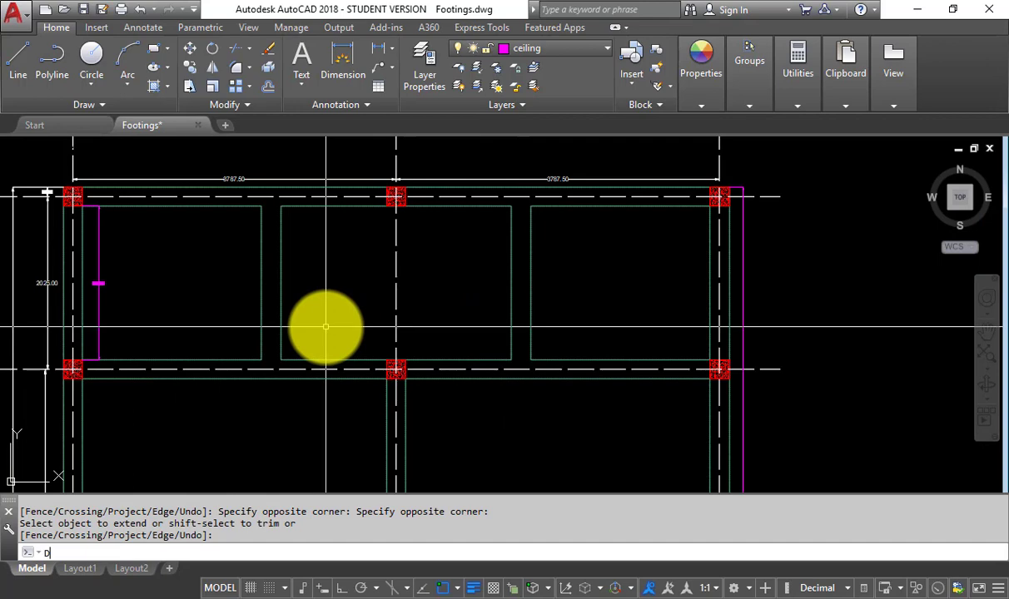
type("li")
key("space")
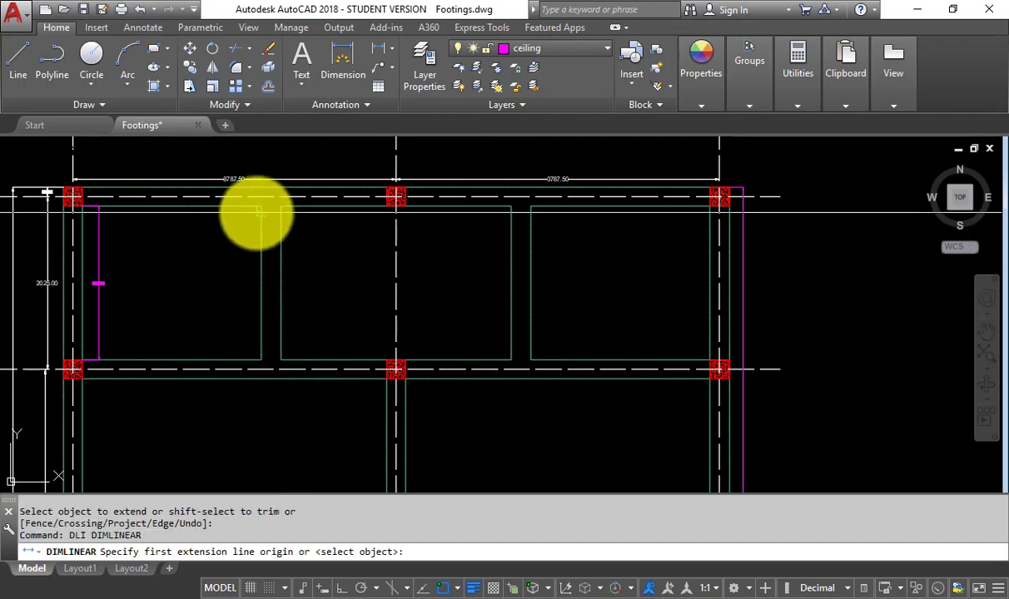
left_click(252, 209)
left_click(243, 325)
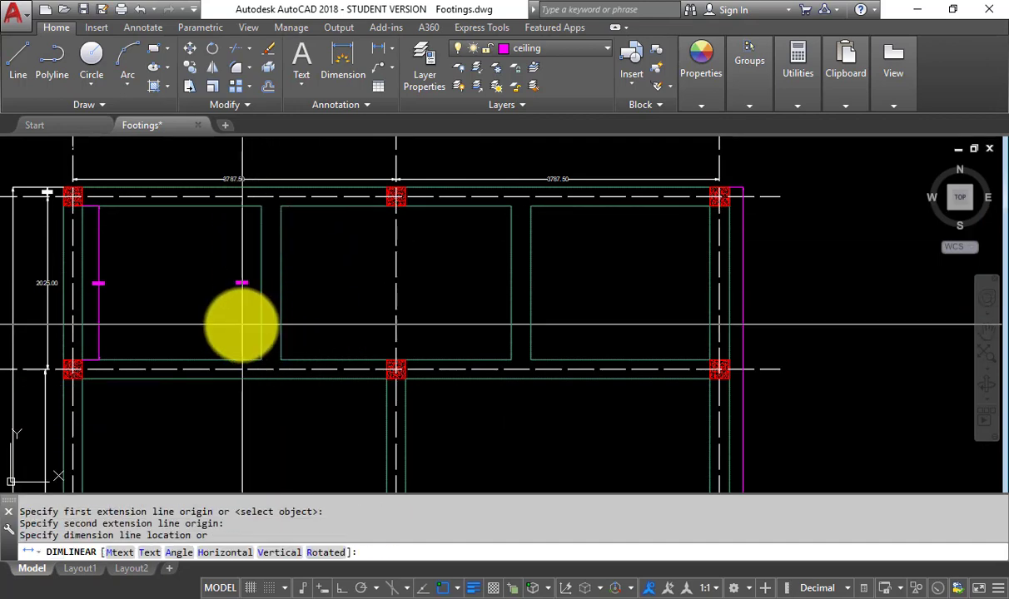
left_click(238, 292)
scroll(236, 266, "up", 6)
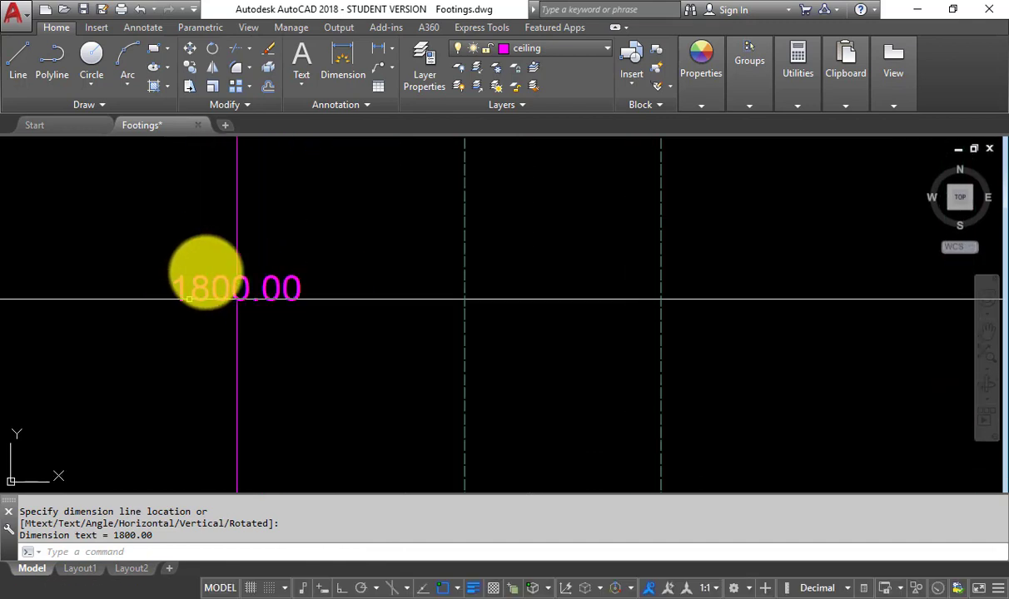
scroll(237, 298, "down", 6)
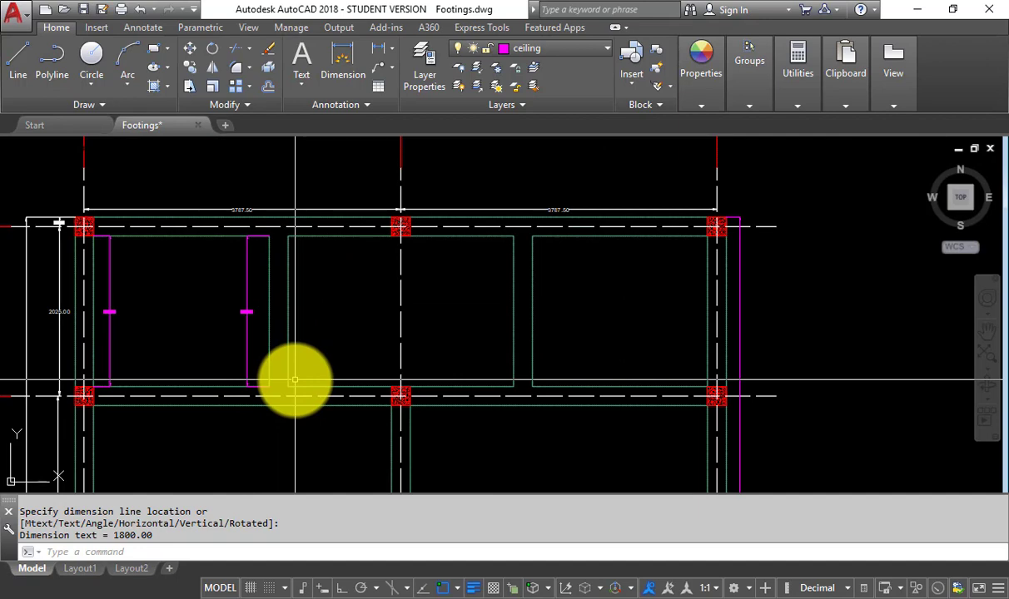
Switch to the Excel plinth beam sheet and enter 2 as the number for item 2 in cell C9.
key("alt")
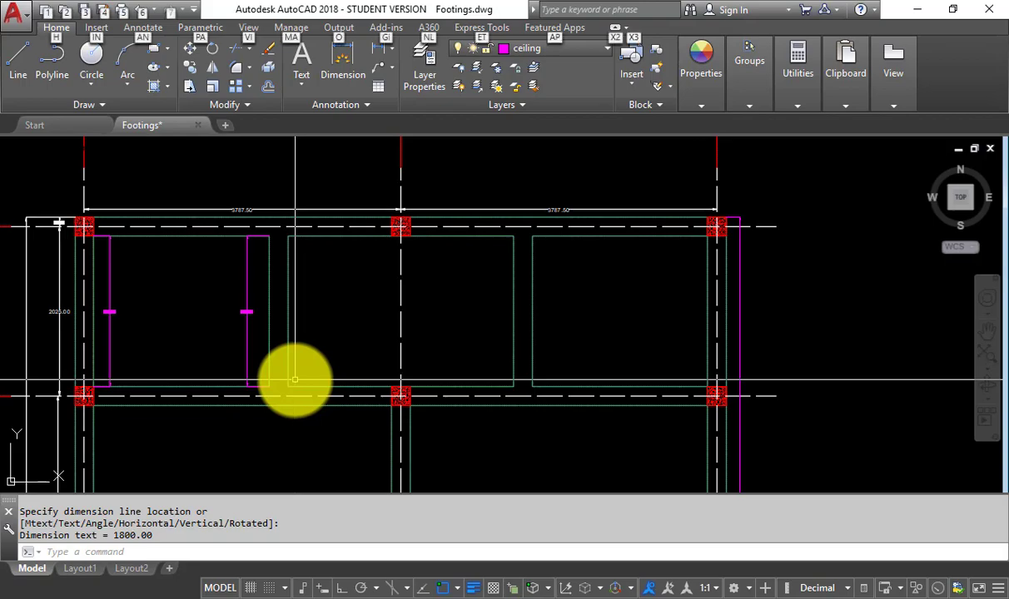
key("alt+Tab")
left_click(330, 291)
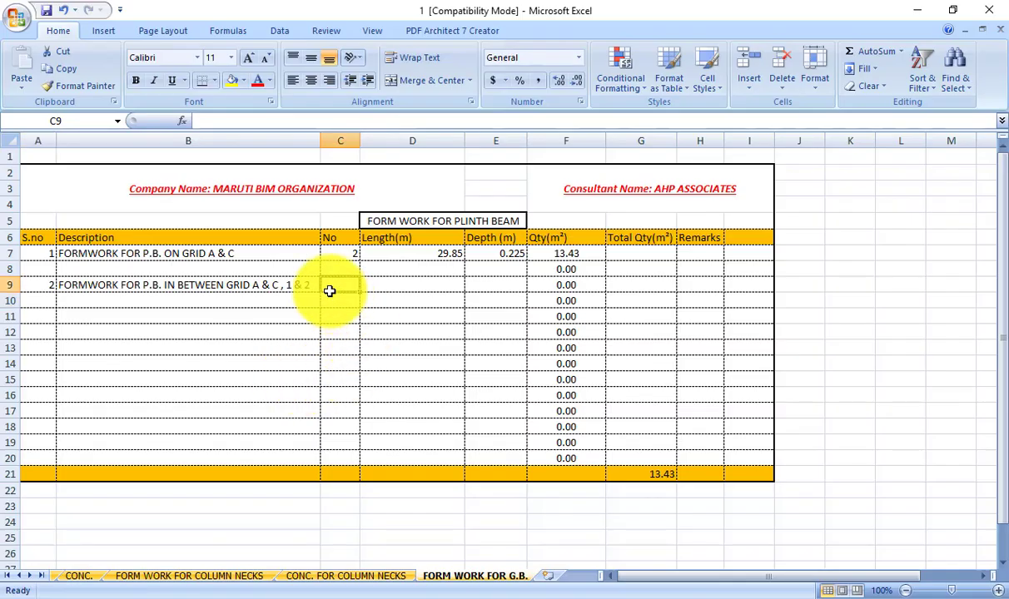
key("alt+Tab")
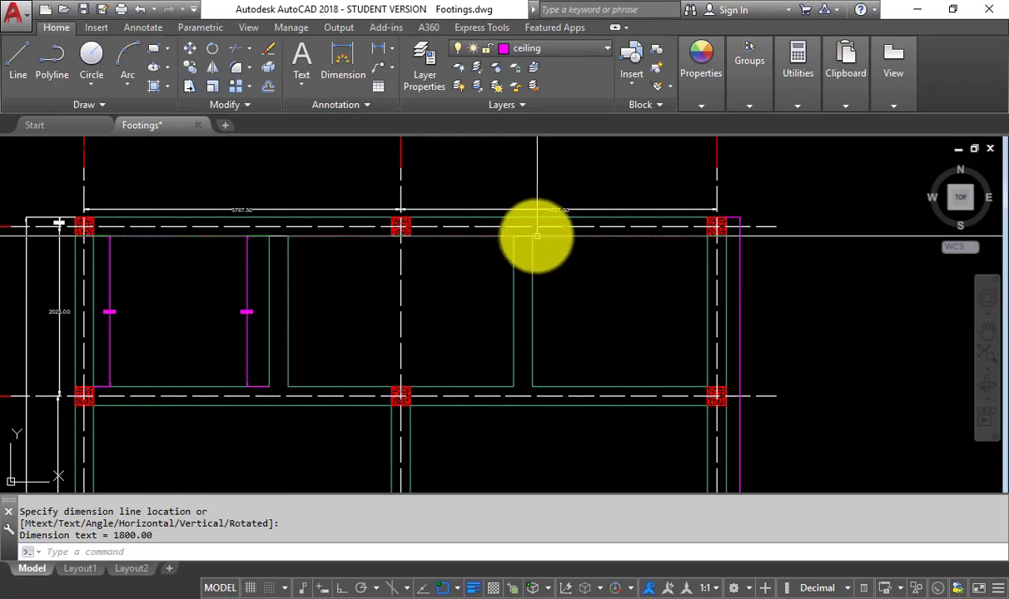
key("alt+Tab")
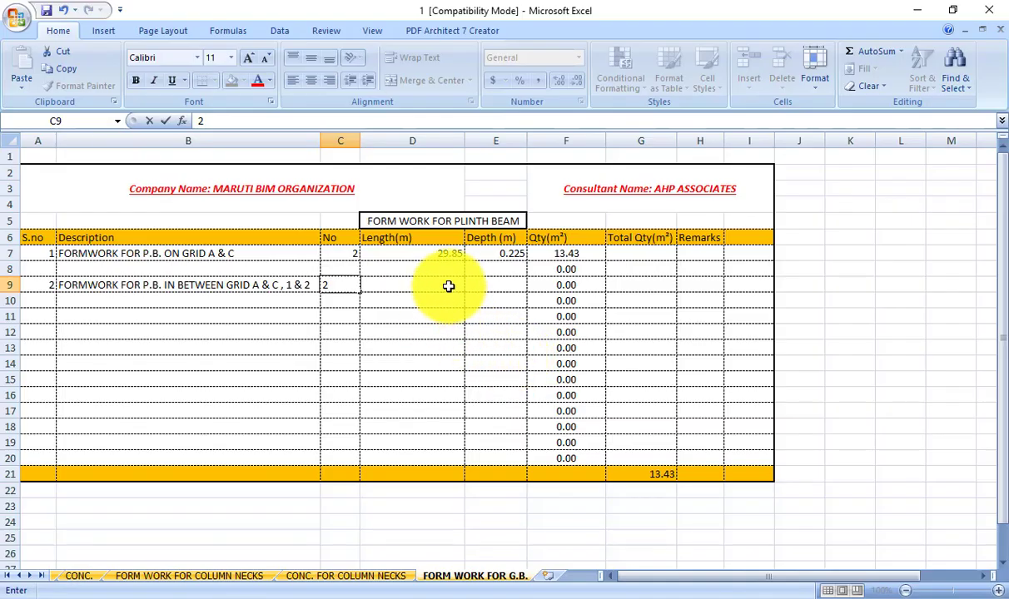
Enter a length of 3.6 m and a depth of 0.225 m for item 2 in row 9.
left_click(450, 284)
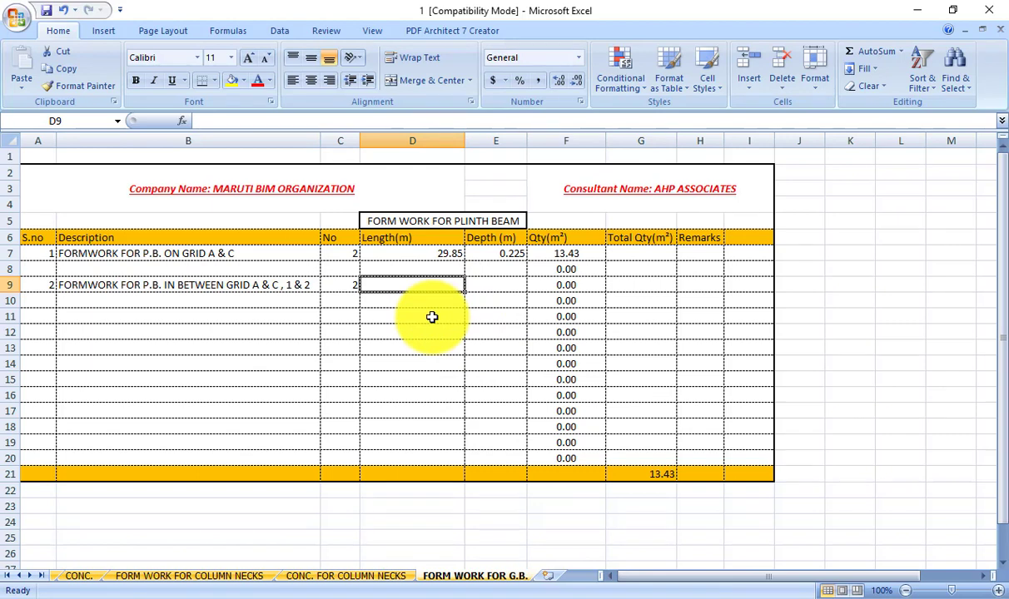
type("3.6")
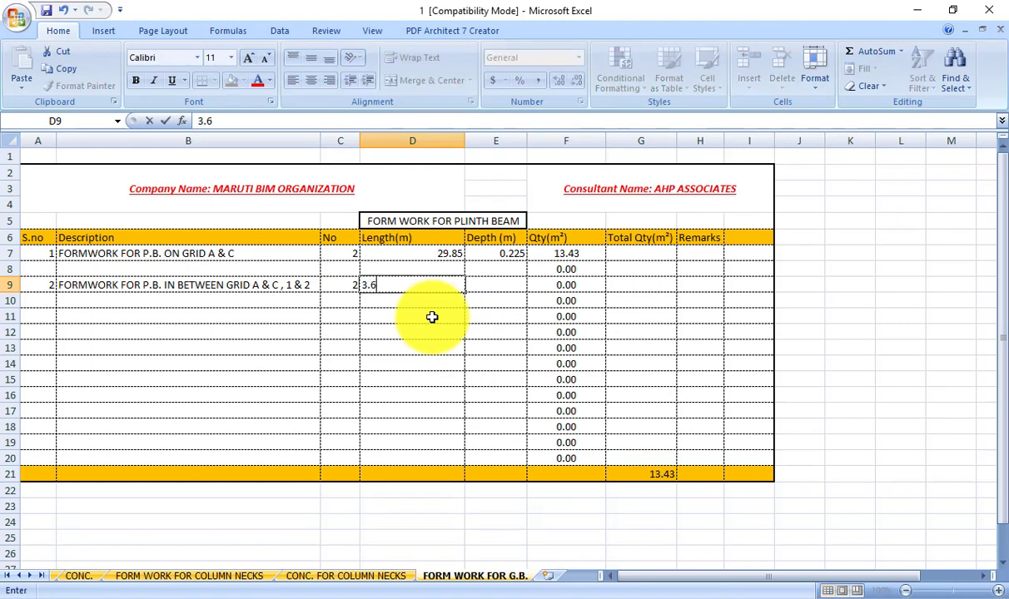
key("Tab")
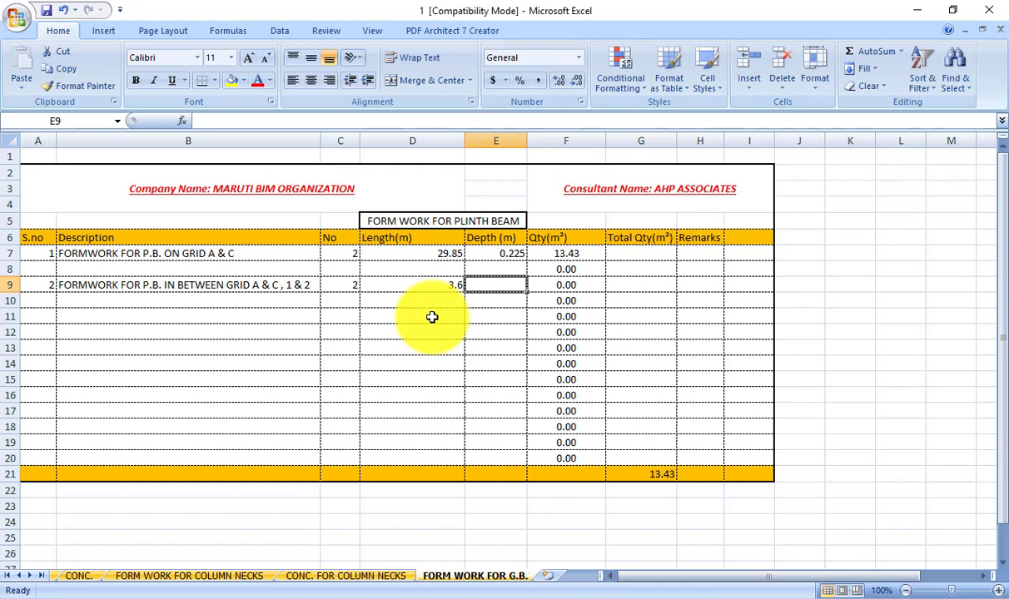
type(".")
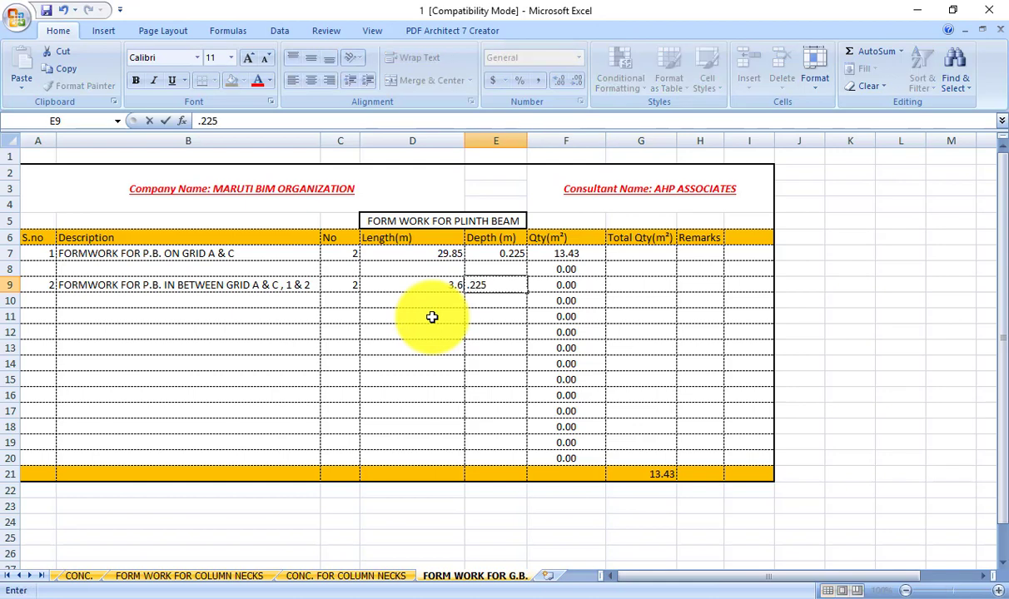
type("225")
key("Tab")
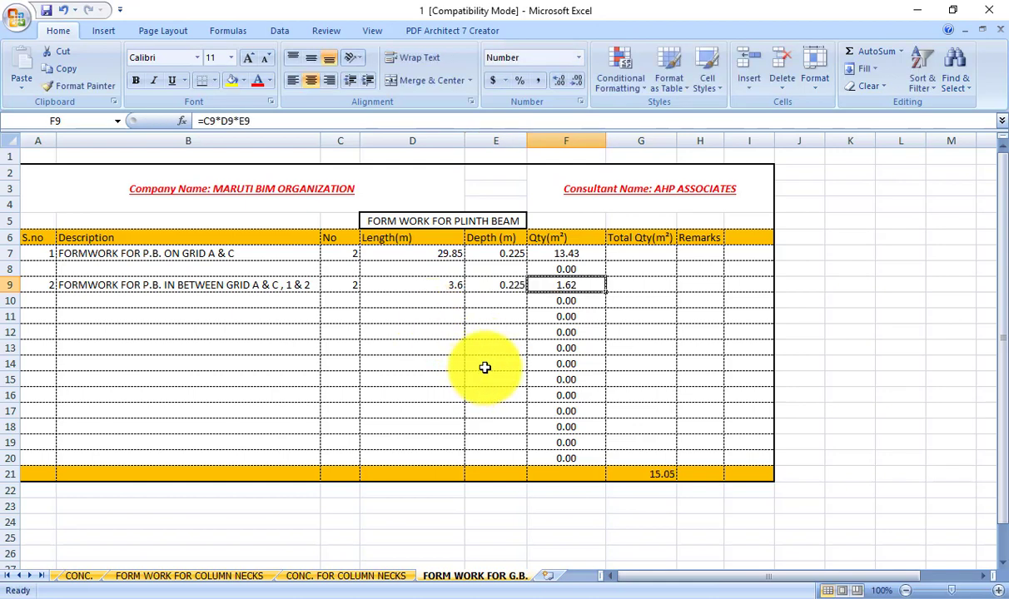
Switch back to AutoCAD and examine the grid B beam layout between grids 1, 2 and 3.
key("alt")
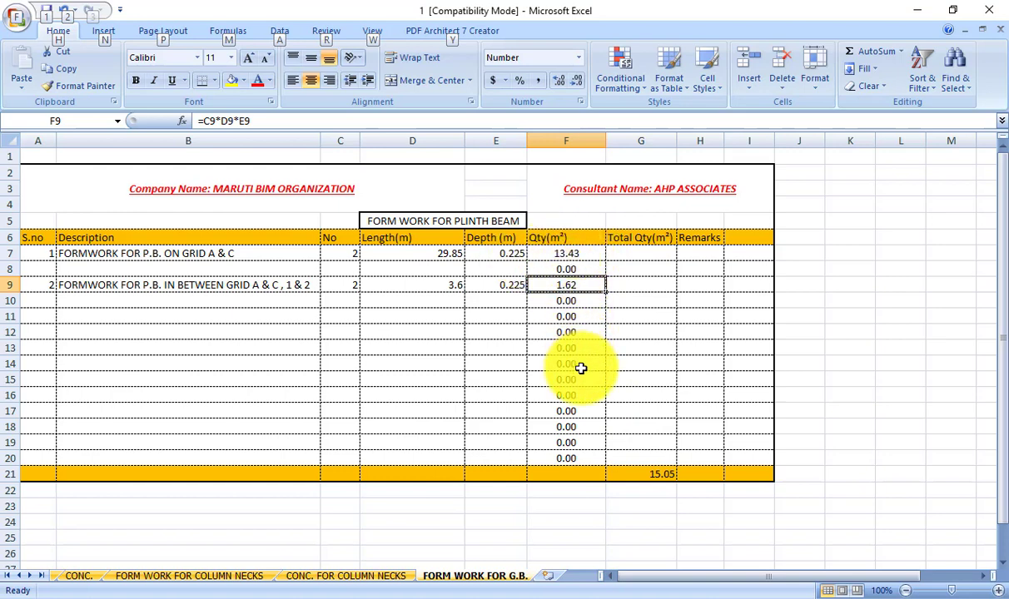
left_click(50, 315)
key("alt+Tab")
scroll(372, 268, "down", 2)
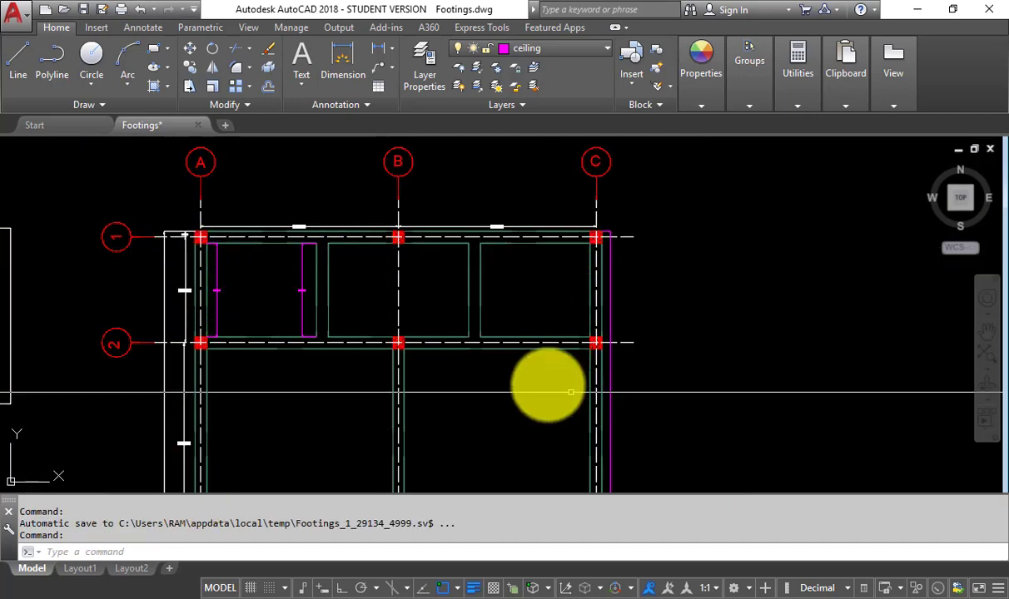
scroll(349, 283, "up", 2)
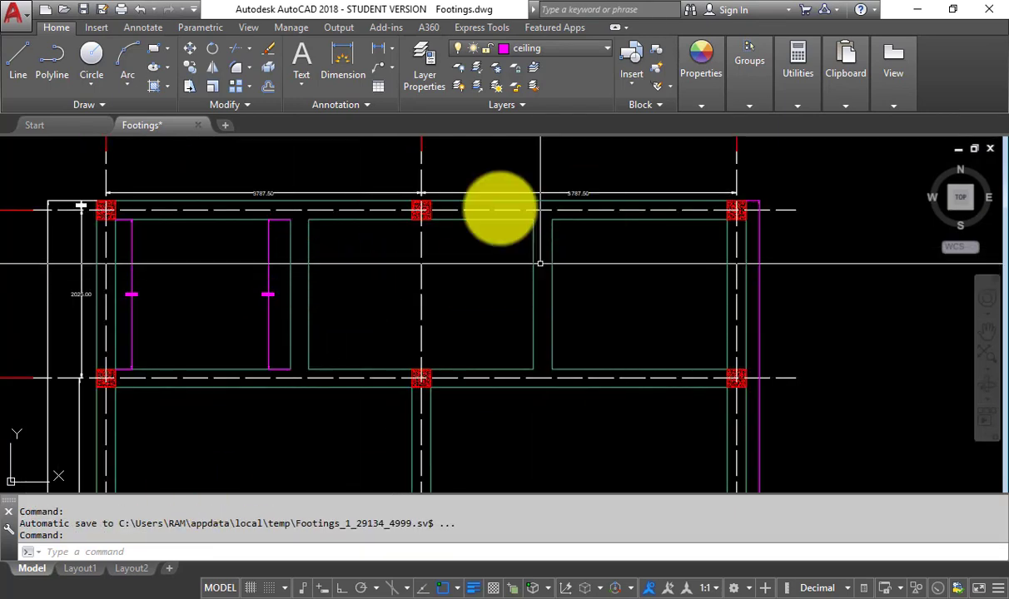
scroll(481, 181, "down", 2)
left_click_drag(512, 309, 485, 207)
left_click_drag(415, 286, 423, 368)
scroll(422, 367, "down", 2)
scroll(425, 201, "up", 4)
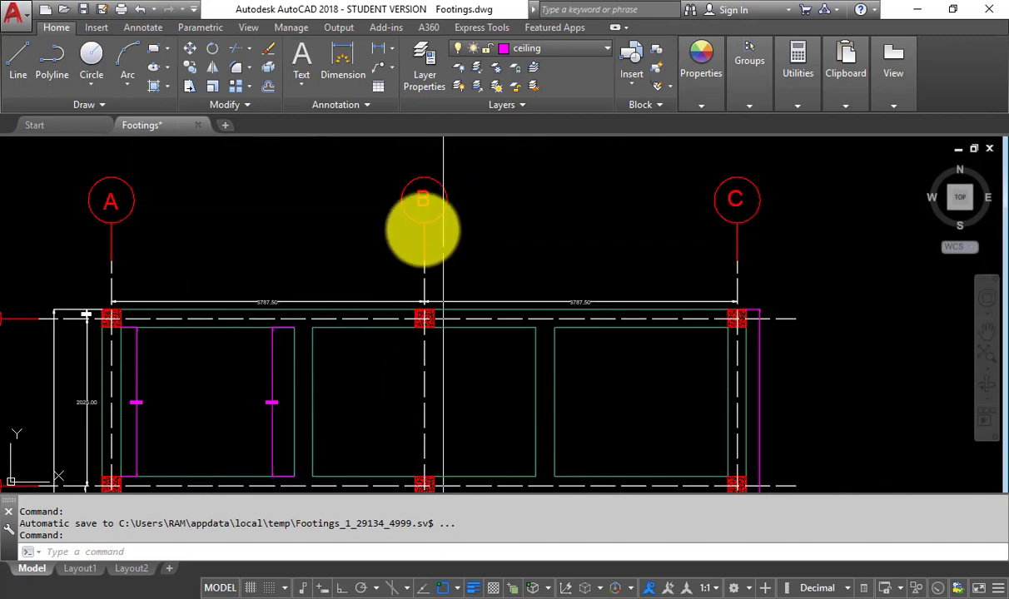
scroll(421, 184, "down", 3)
scroll(243, 273, "up", 3)
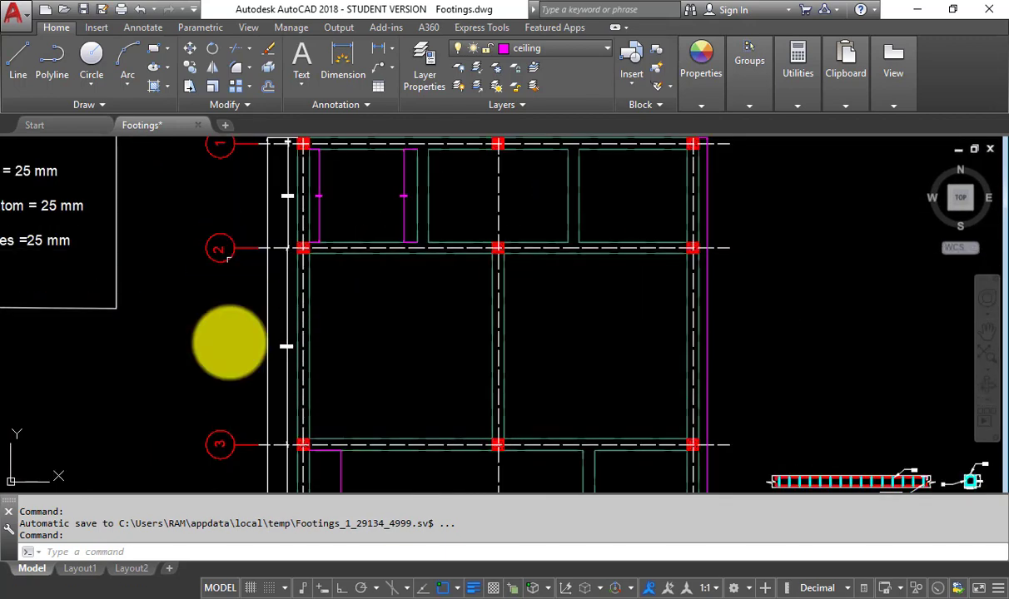
Switch to Excel, copy item 2's description into cell B11 and number the new row 3.
key("alt+Tab")
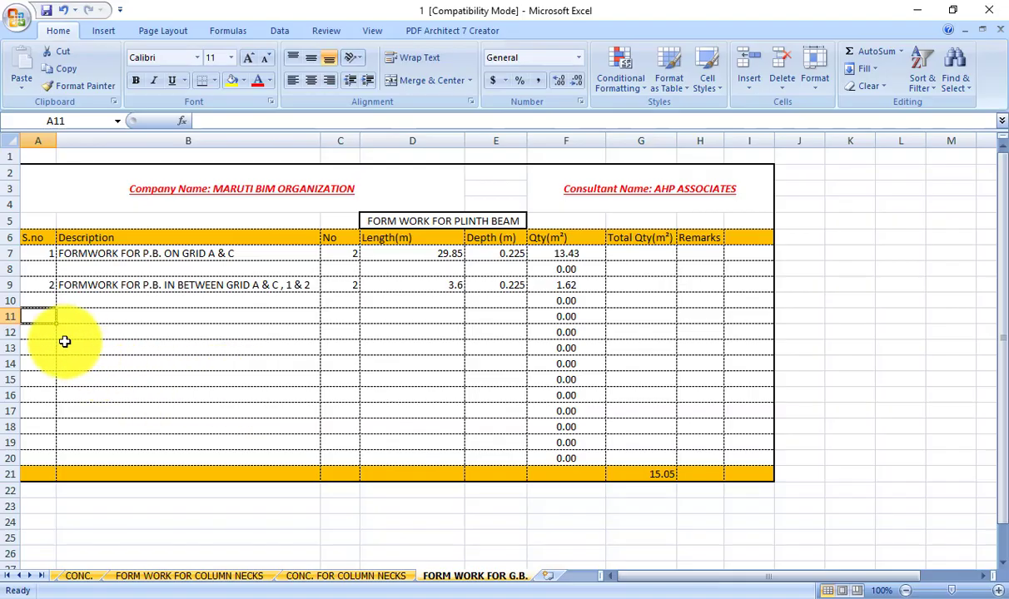
left_click(117, 285)
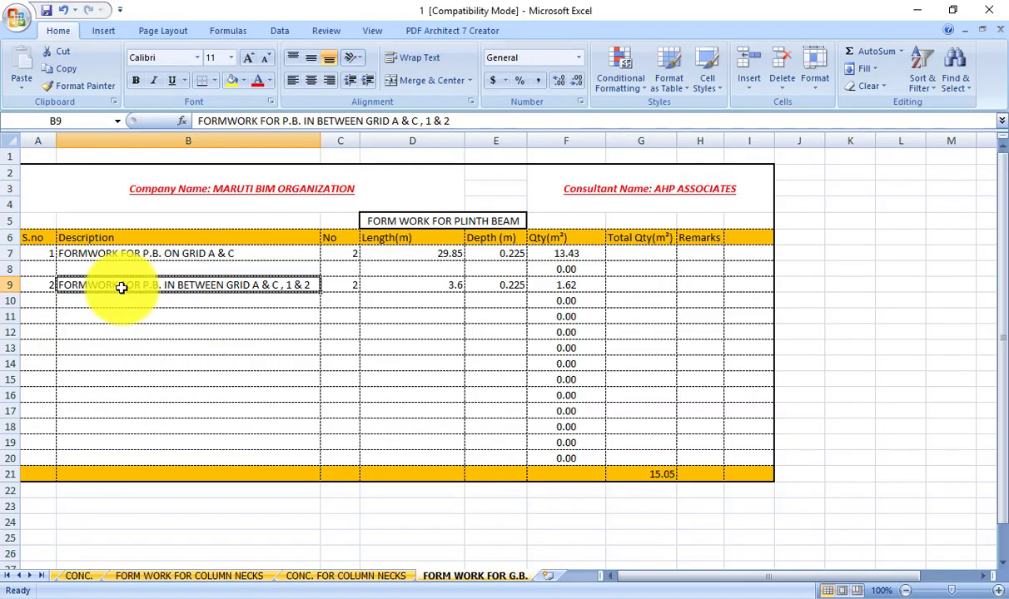
key("ctrl+c")
left_click(101, 316)
key("ctrl+v")
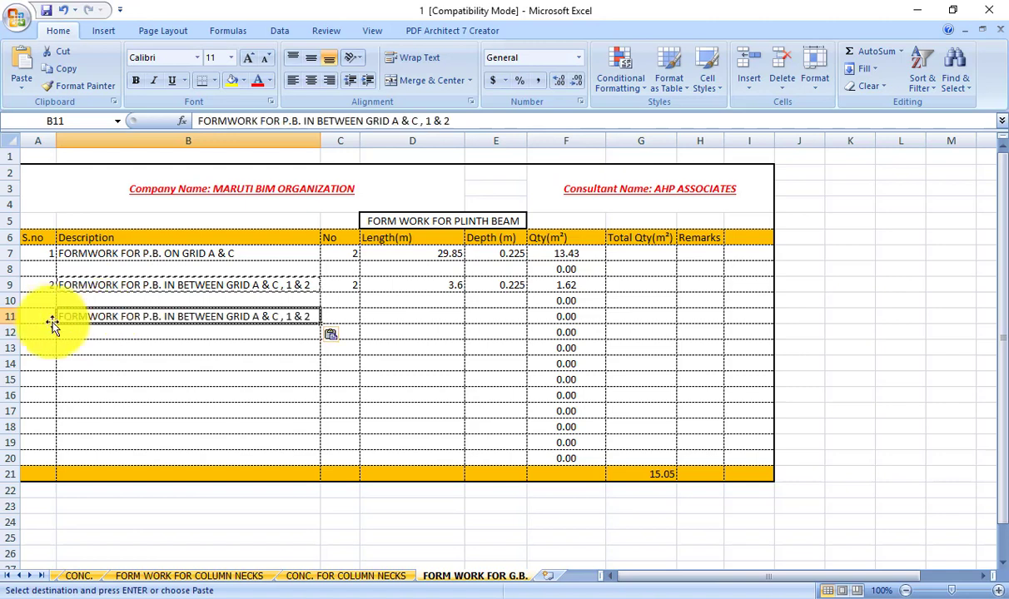
left_click(37, 318)
type("3")
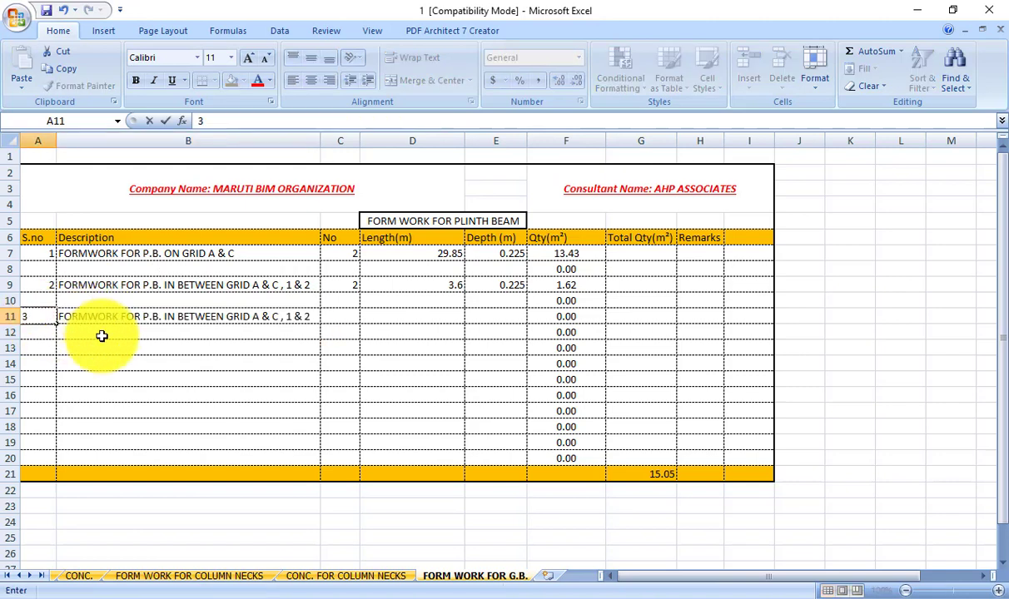
key("Tab")
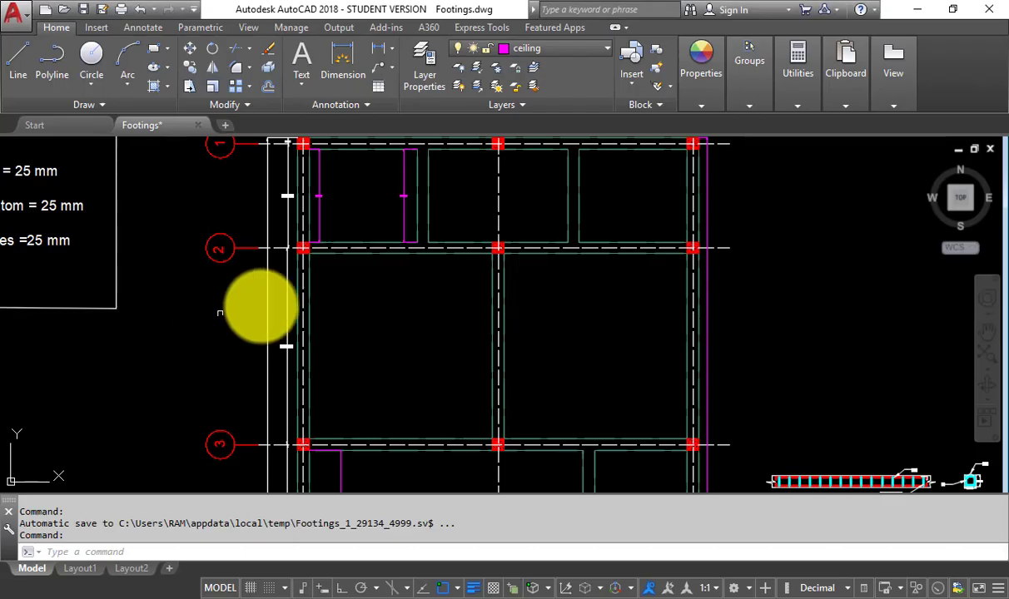
Change the description in cell B11 to "FORMWORK FOR P.B. IN BETWEEN GRID B , 2 & 3" after checking the grids in AutoCAD.
scroll(443, 232, "down", 3)
scroll(476, 171, "up", 3)
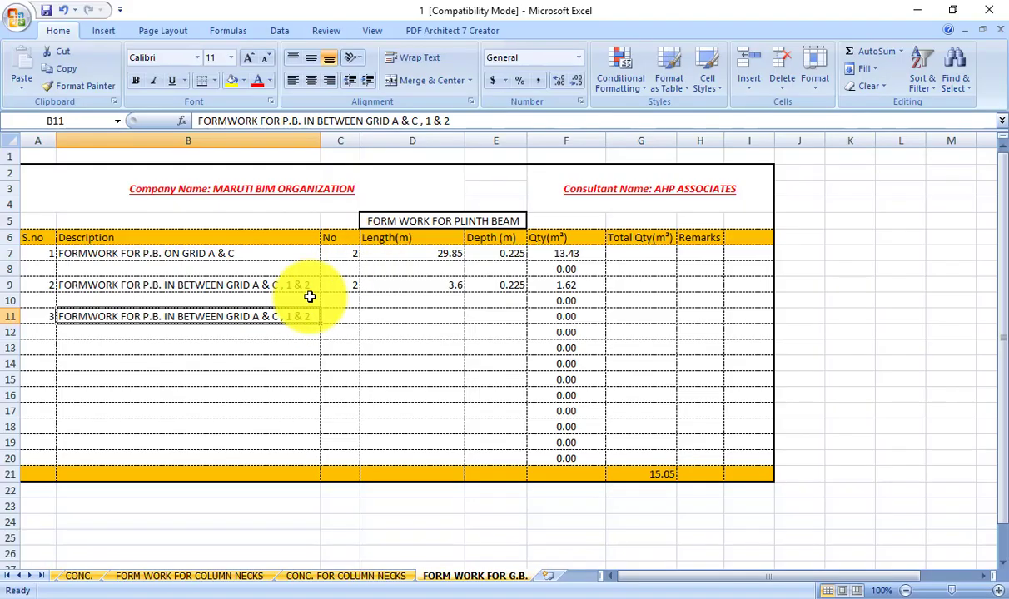
double_click(265, 317)
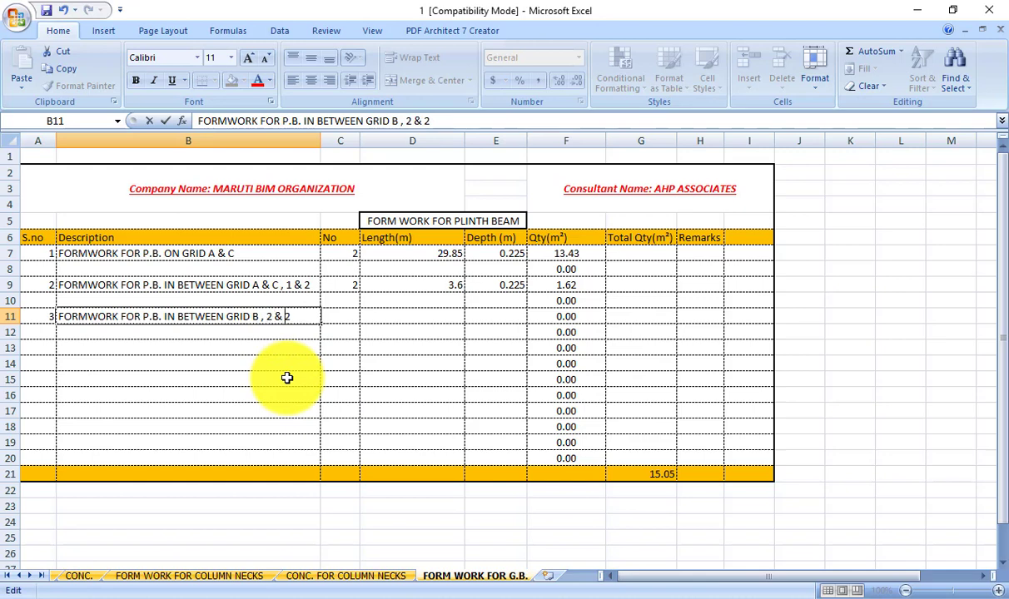
key("Return")
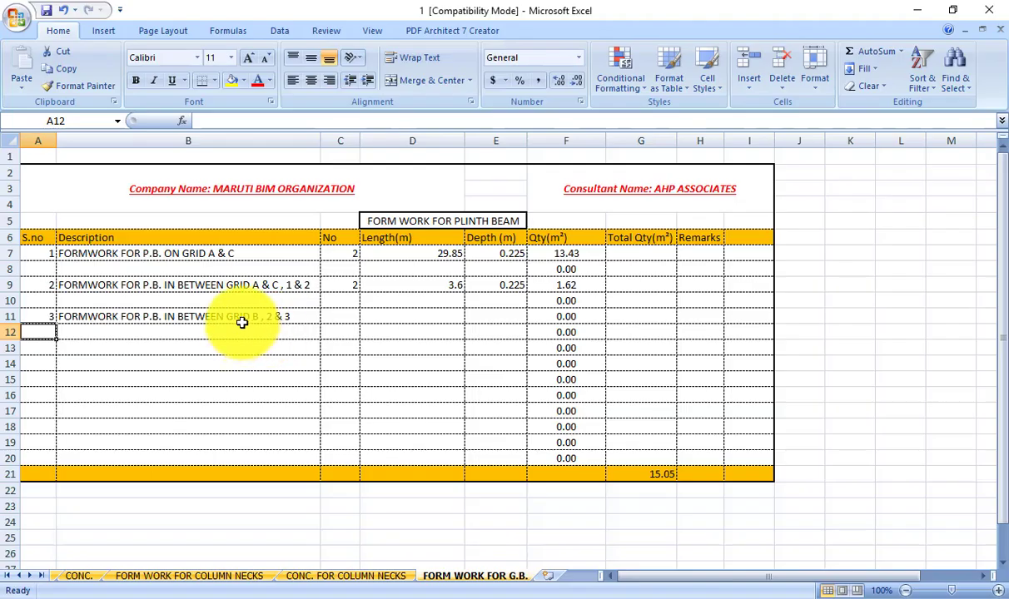
Reword the description in cell B11 to "FORMWORK FOR P.B. ON GRID B , IN BETWEEN 2 & 3".
double_click(225, 317)
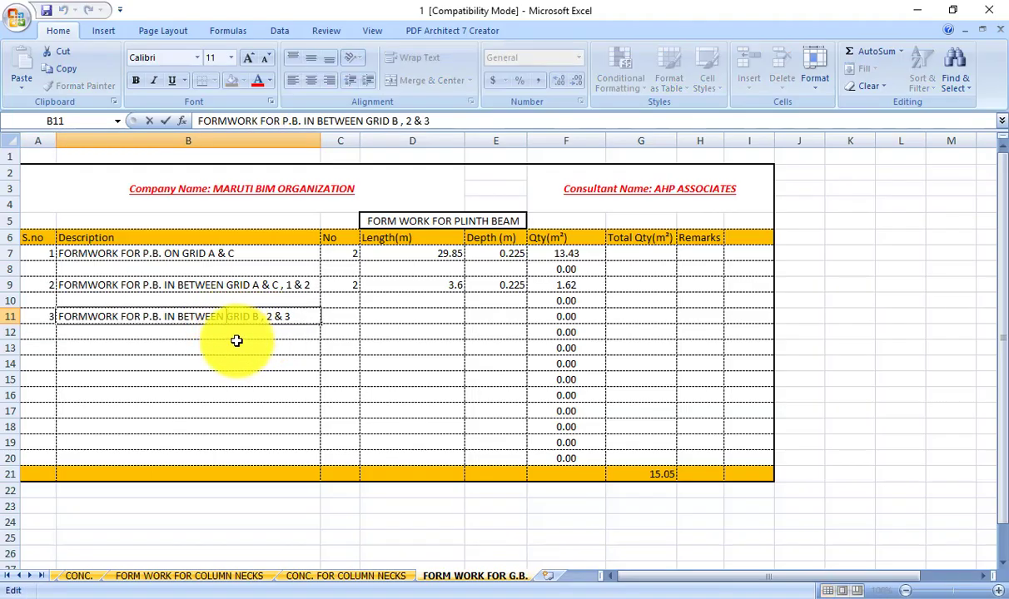
key("BackSpace")
key("BackSpace")
key("BackSpace")
key("BackSpace")
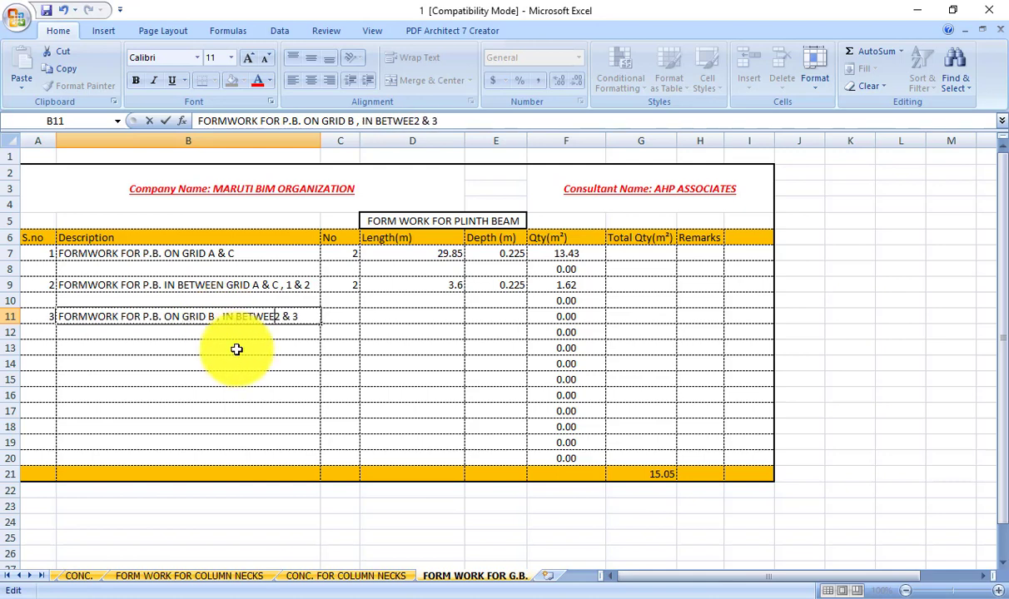
key("Return")
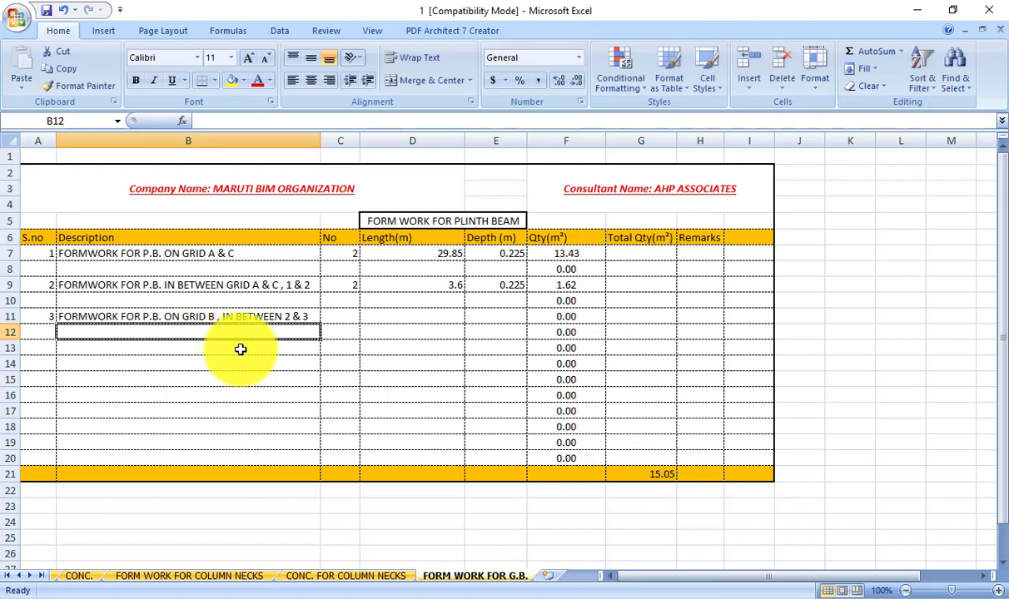
Enter 1 as the number of beams for item 3 in cell C11.
left_click(338, 305)
left_click(344, 314)
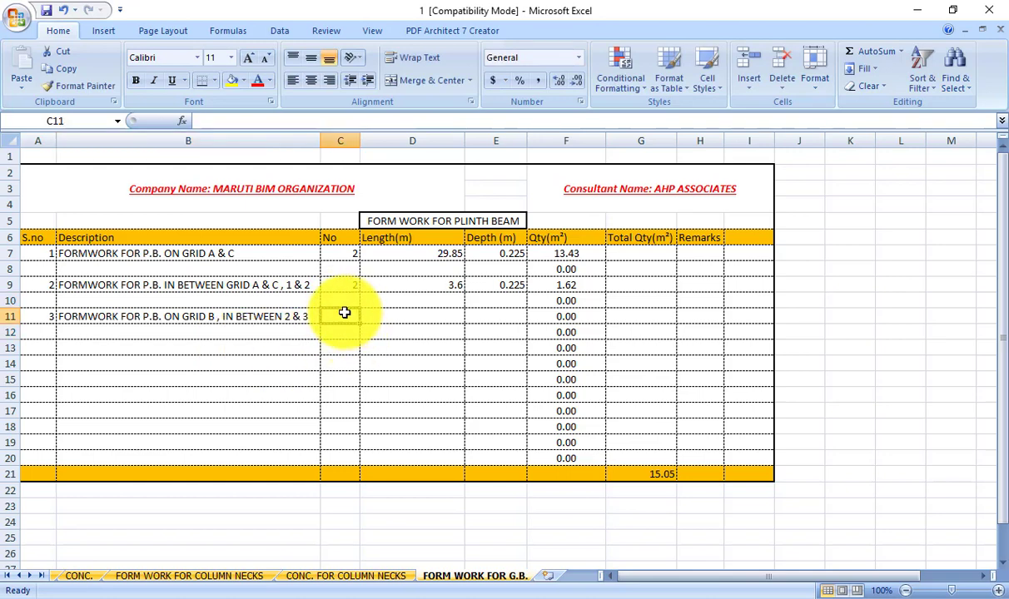
type("1")
key("Tab")
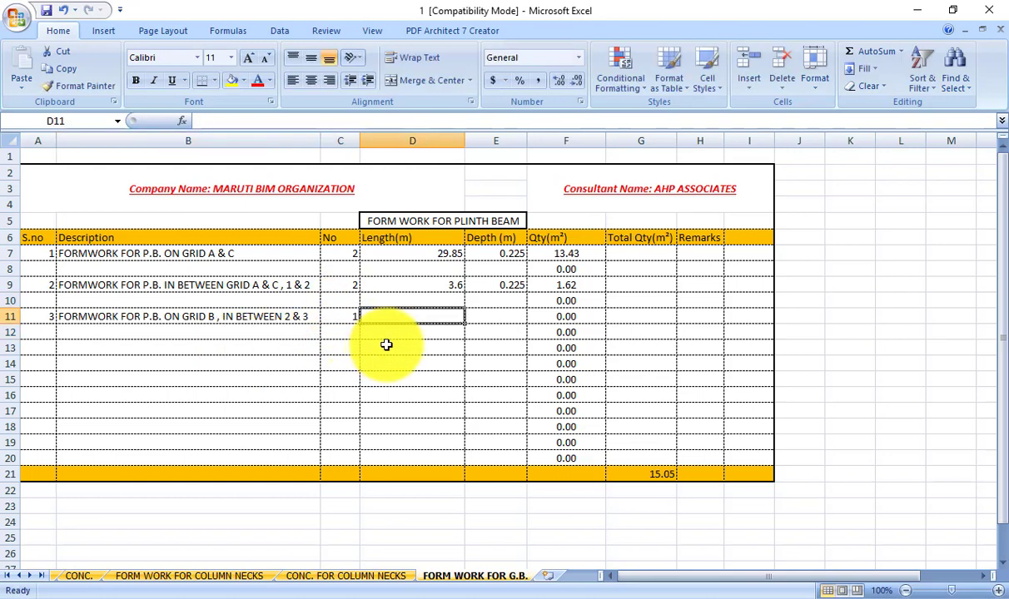
Switch to AutoCAD and add a linear dimension along the grid B beam between the columns on grids 2 and 3.
key("alt+Tab")
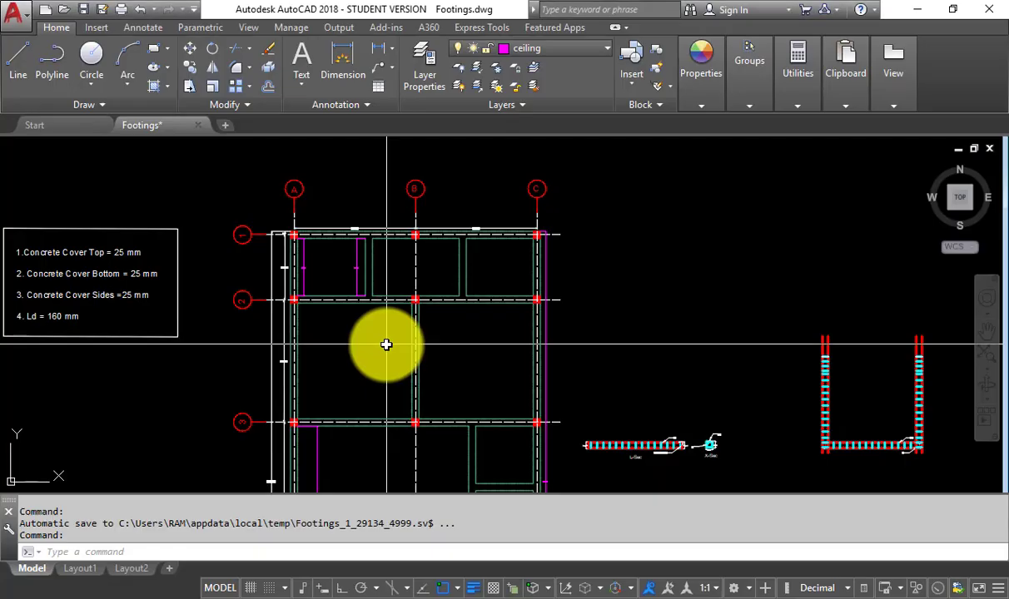
scroll(387, 333, "up", 8)
type("D")
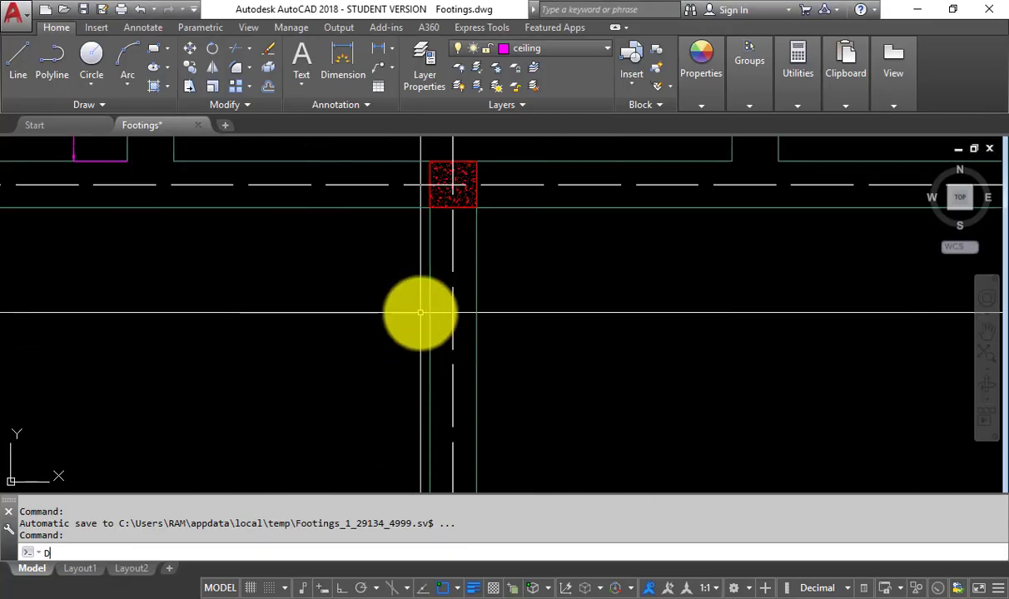
type("LI")
key("Return")
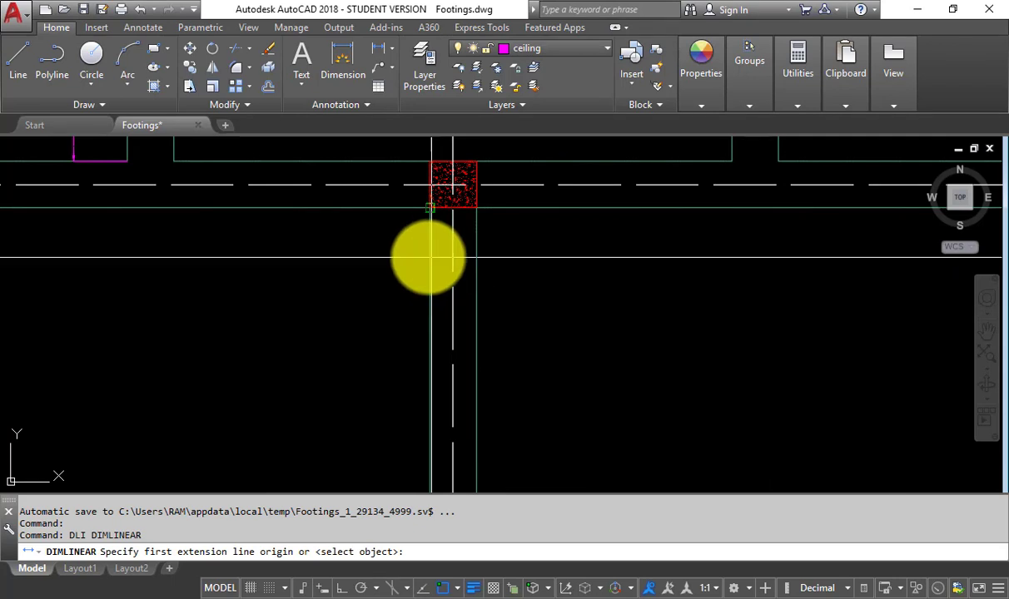
left_click(430, 208)
scroll(447, 323, "down", 4)
scroll(424, 367, "up", 4)
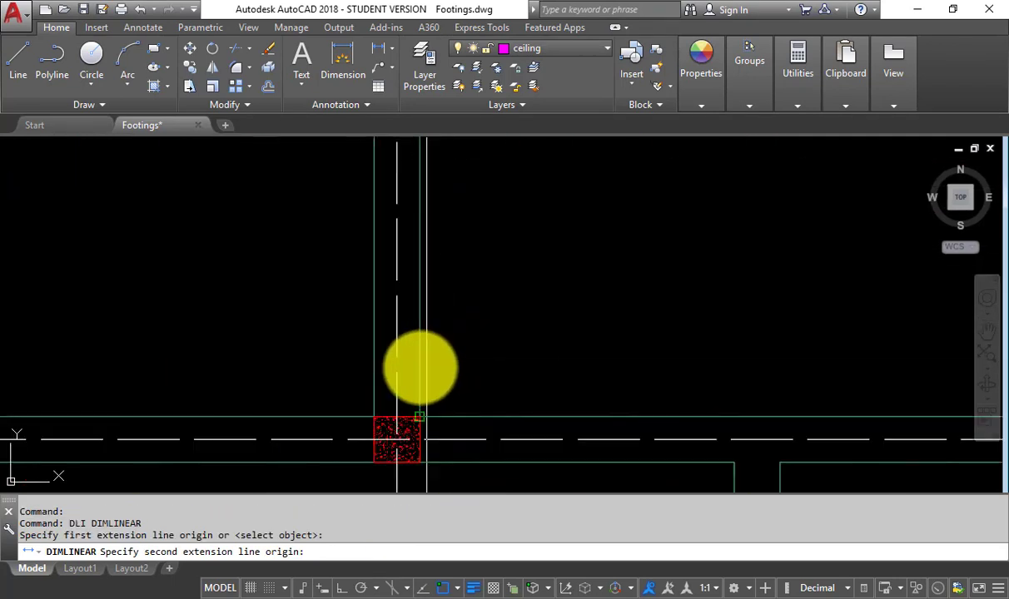
left_click(376, 379)
scroll(323, 342, "down", 3)
left_click(344, 338)
scroll(343, 242, "up", 5)
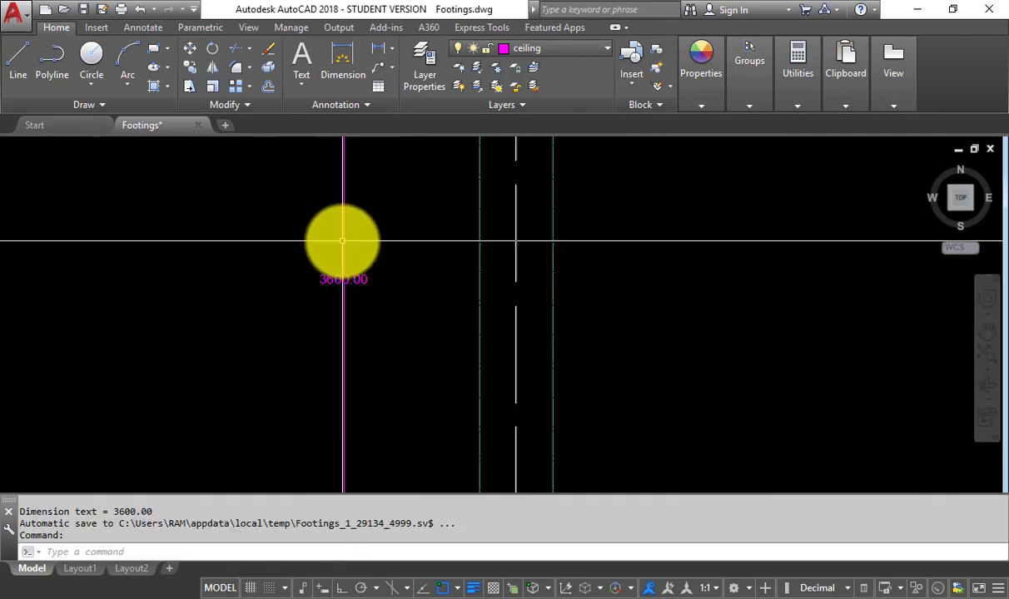
scroll(343, 241, "up", 3)
scroll(393, 287, "down", 6)
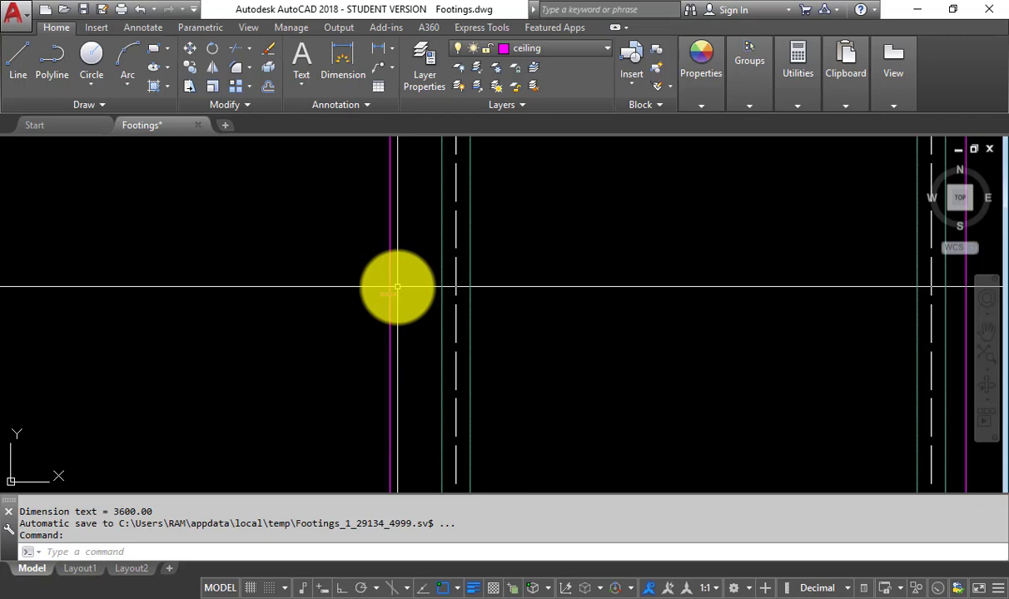
Switch to Excel and copy the 0.225 depth from cell E7 into cells E11, E13, E15, E17 and E19.
key("alt+Tab")
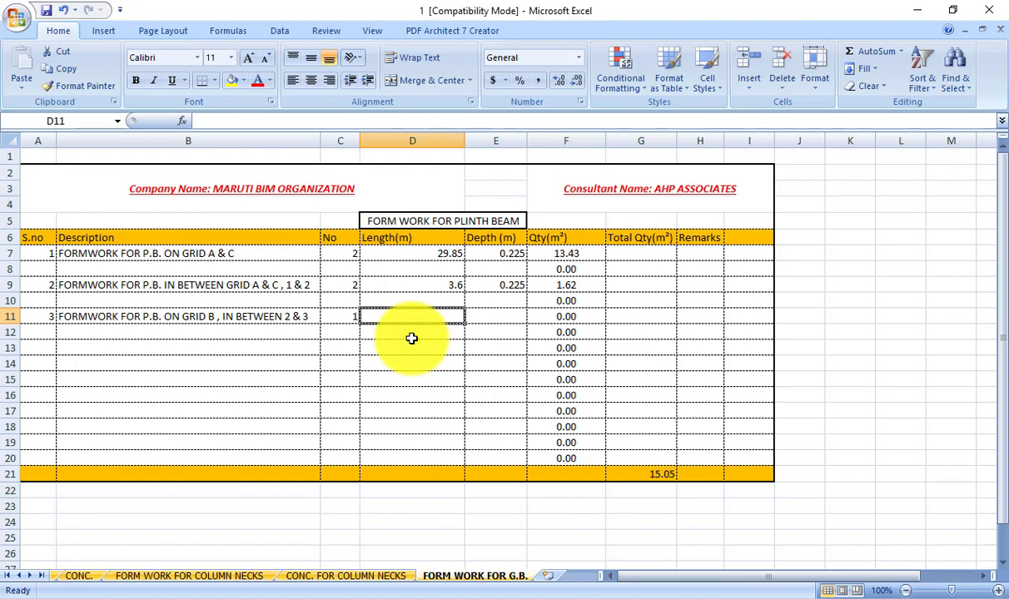
left_click(502, 264)
left_click(502, 257)
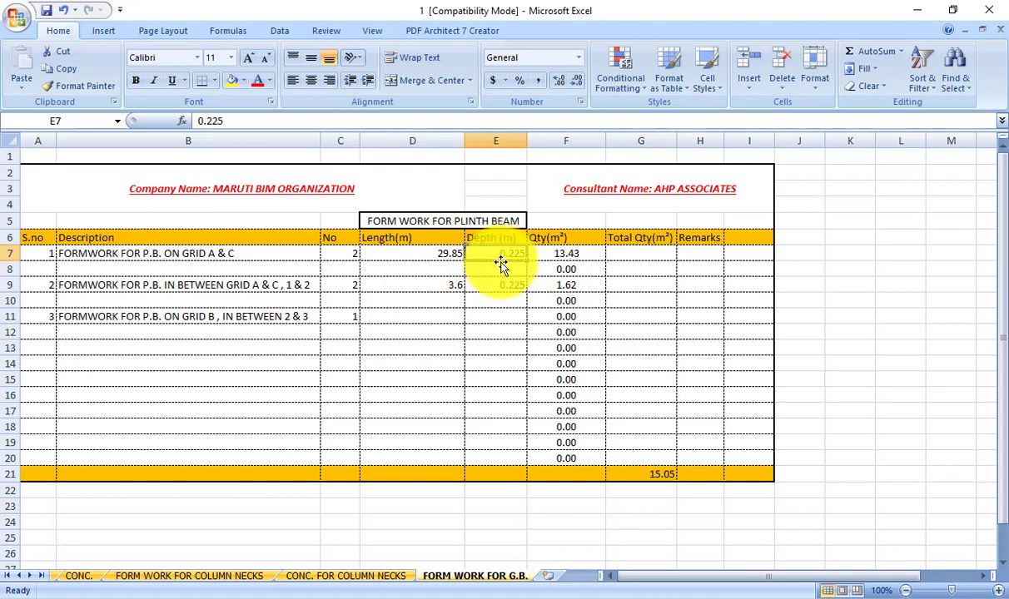
key("ctrl+c")
left_click(497, 317)
key("ctrl+v")
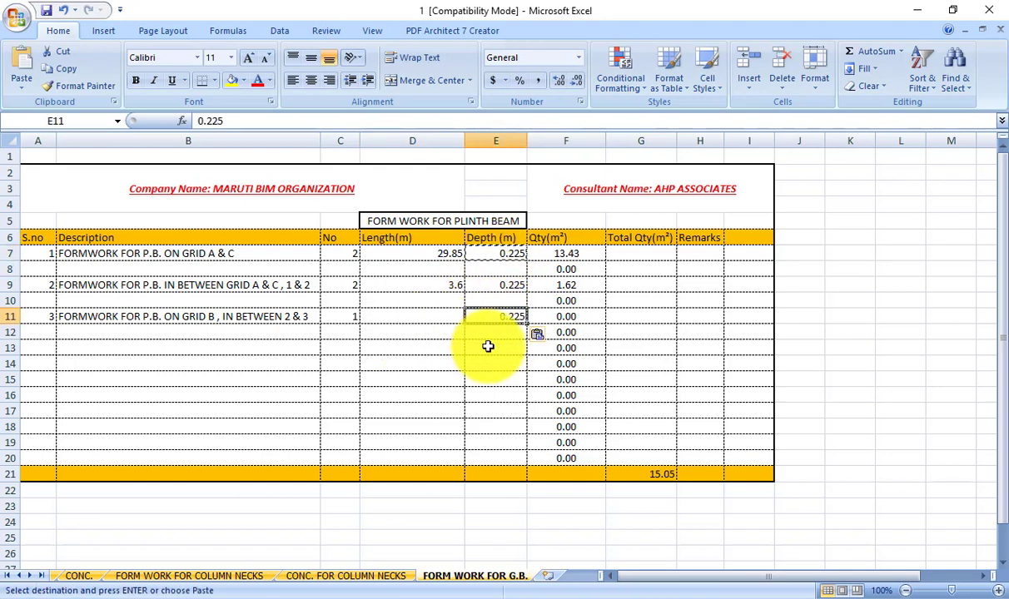
left_click(495, 350)
key("ctrl+v")
left_click(495, 383)
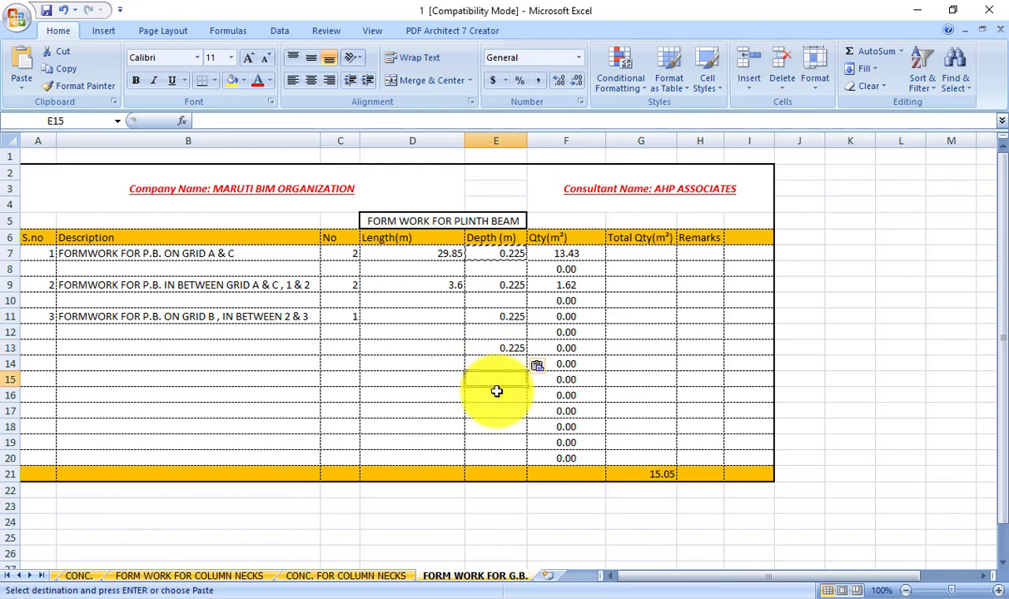
key("ctrl+v")
left_click(499, 412)
left_click(501, 442)
key("ctrl+v")
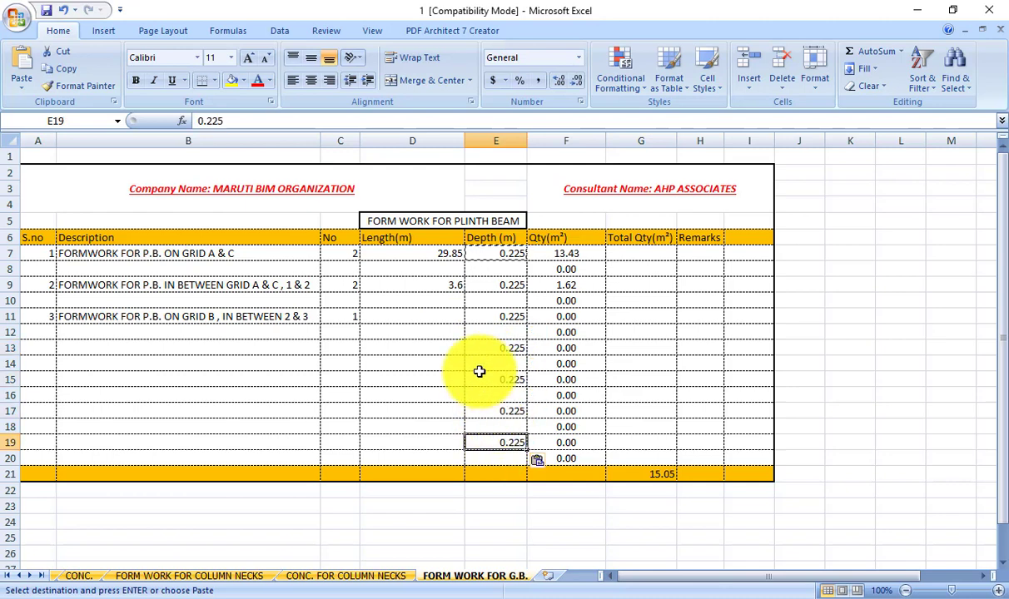
Enter a length of 7.2 m for item 3 in cell D11.
left_click(417, 332)
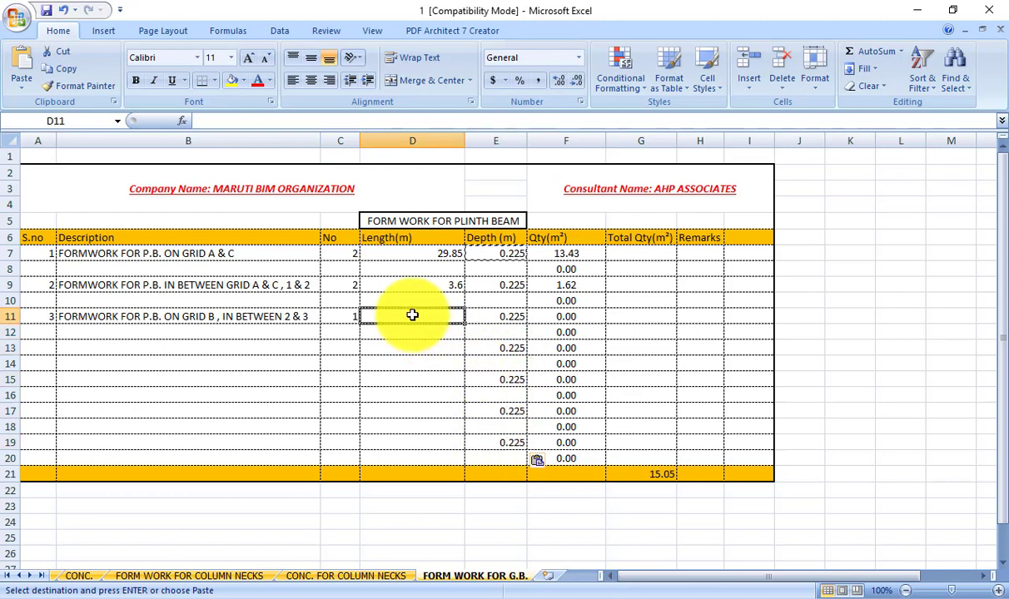
type("7.2")
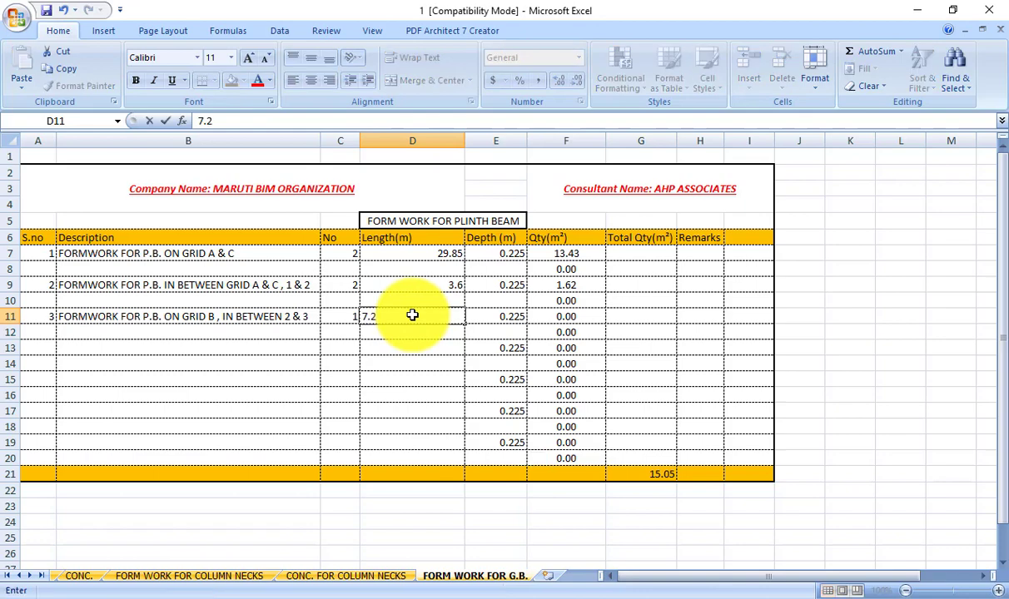
key("Return")
After checking the beams below grid 3 in AutoCAD, copy item 2's description into Excel cell B13 and number the row 4.
key("alt+Tab")
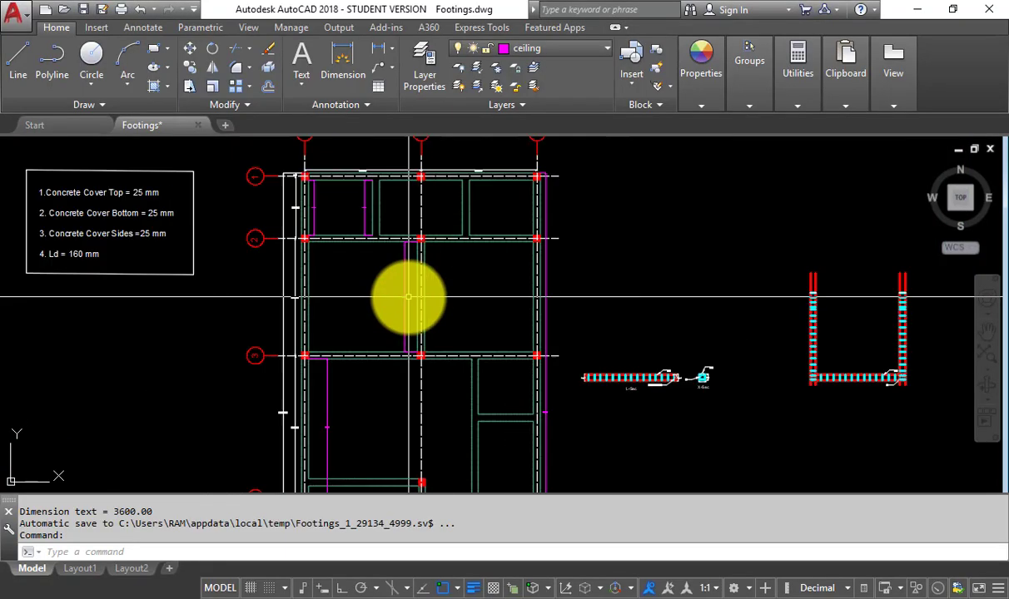
scroll(408, 296, "up", 4)
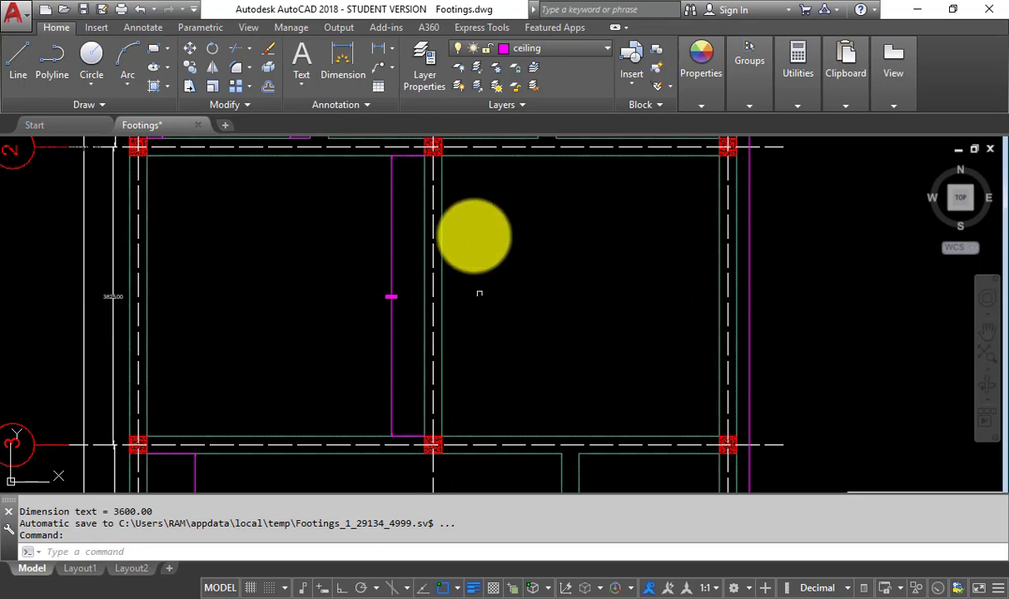
left_click_drag(428, 417, 413, 262)
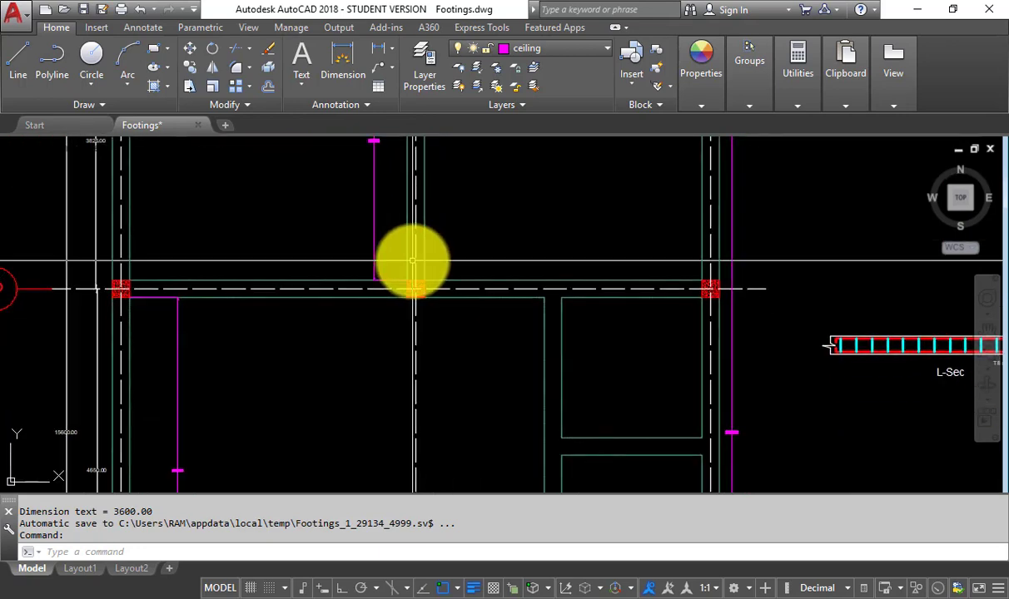
scroll(416, 283, "down", 4)
scroll(422, 300, "up", 2)
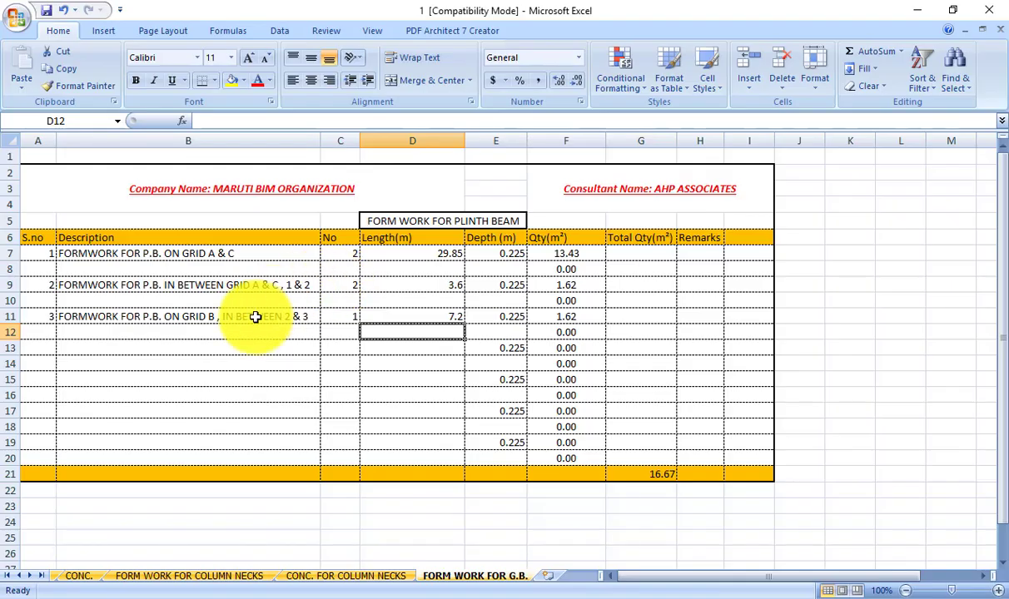
left_click(244, 287)
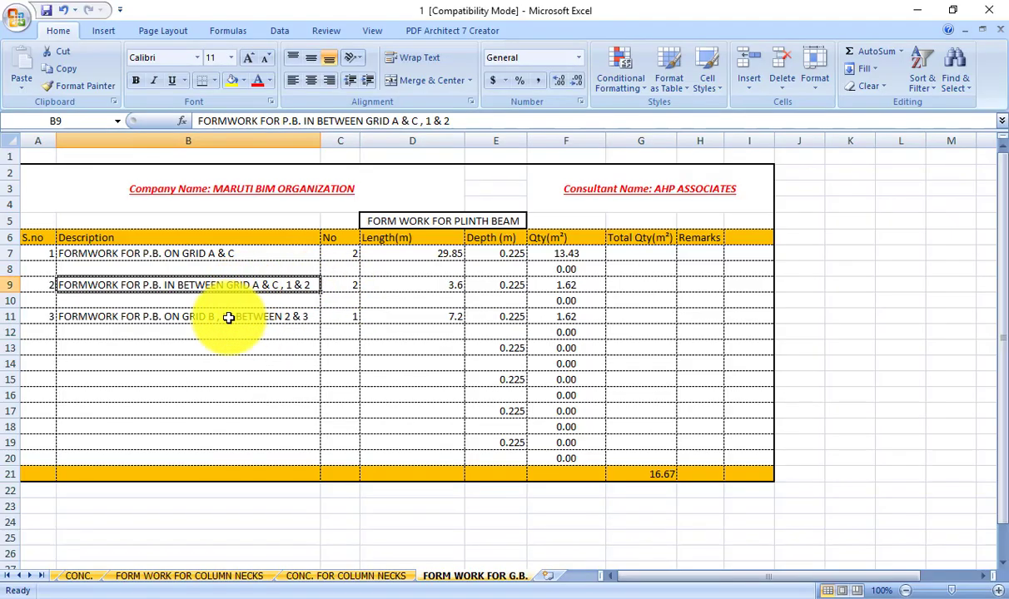
key("ctrl+c")
left_click(187, 357)
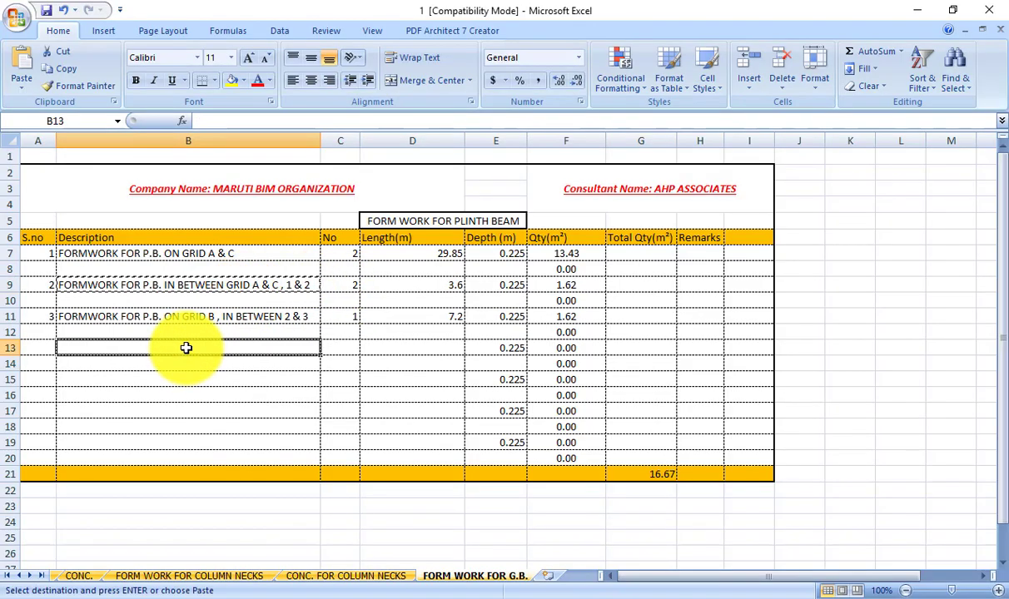
key("ctrl+v")
left_click(36, 363)
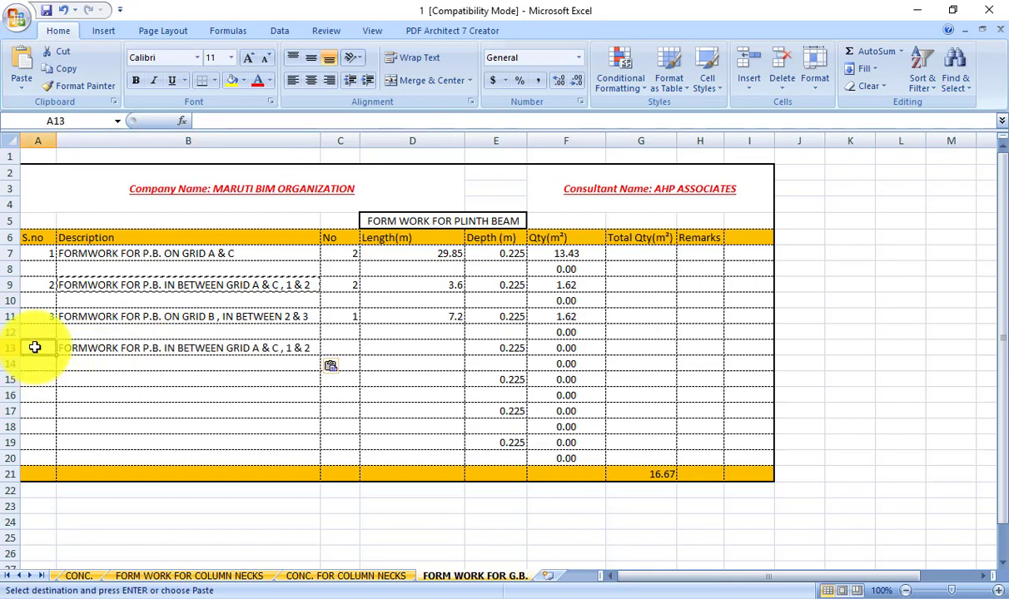
type("4")
key("Right")
key("Right")
key("Right")
Check the grid labels in AutoCAD and change Excel cell B13 to "FORMWORK FOR P.B. IN BETWEEN GRID B & C , 3 & 4".
key("alt+Tab")
scroll(383, 364, "down", 2)
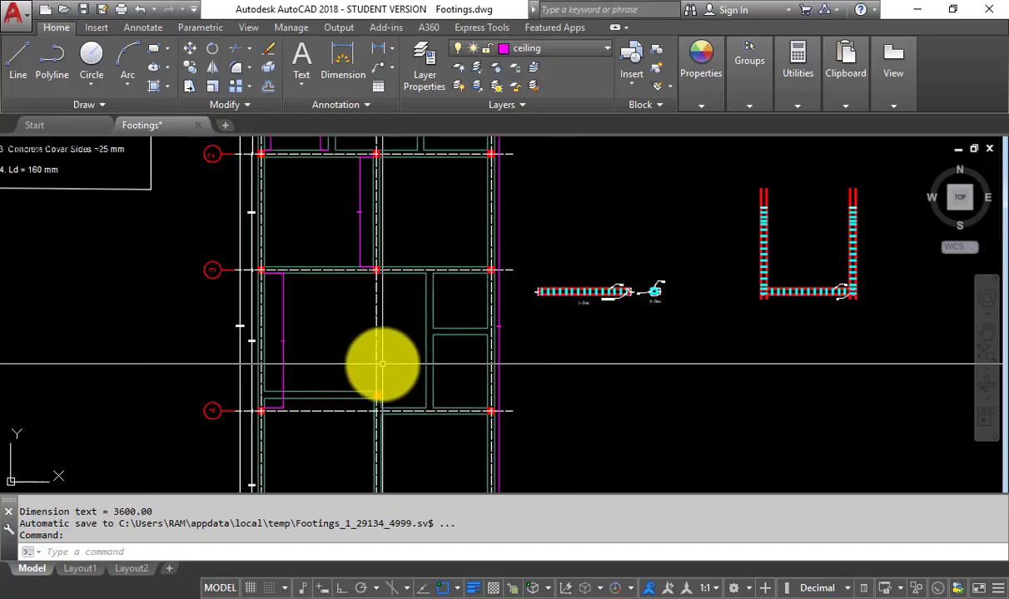
scroll(367, 198, "down", 2)
scroll(390, 154, "up", 5)
scroll(526, 176, "down", 2)
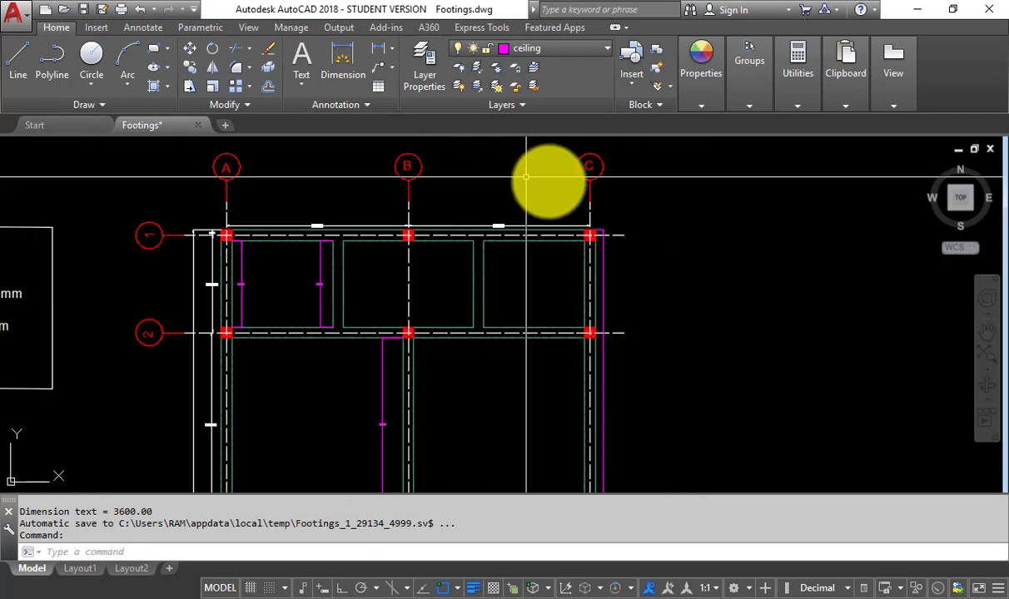
scroll(405, 167, "down", 3)
scroll(304, 288, "up", 3)
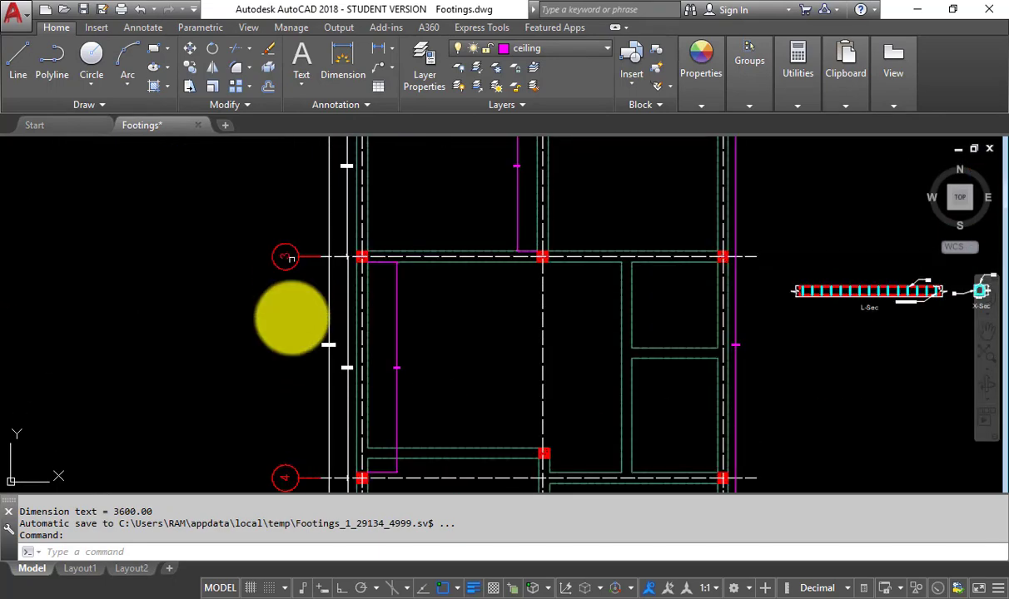
key("alt+Tab")
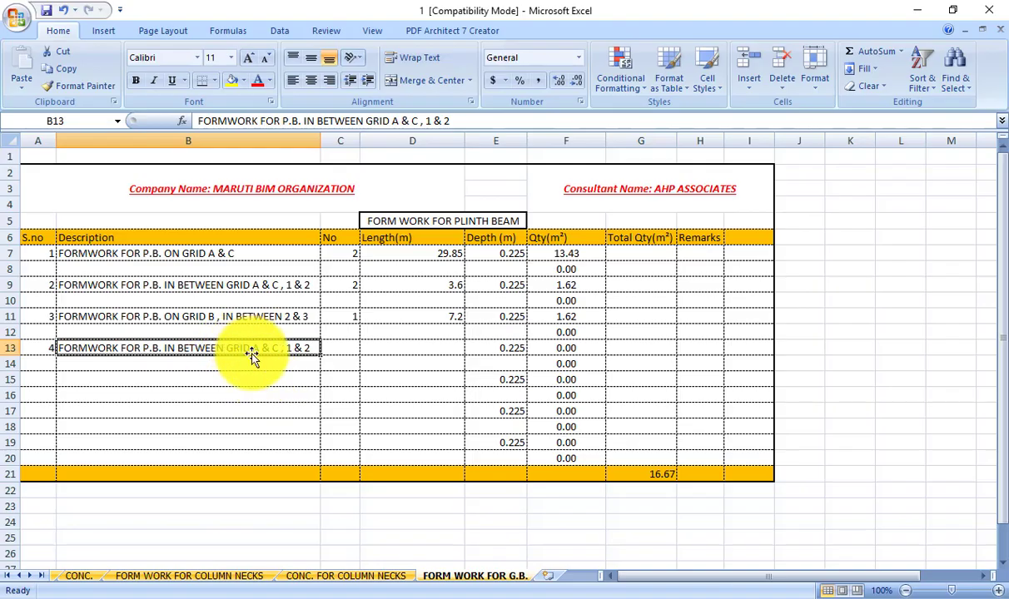
double_click(252, 347)
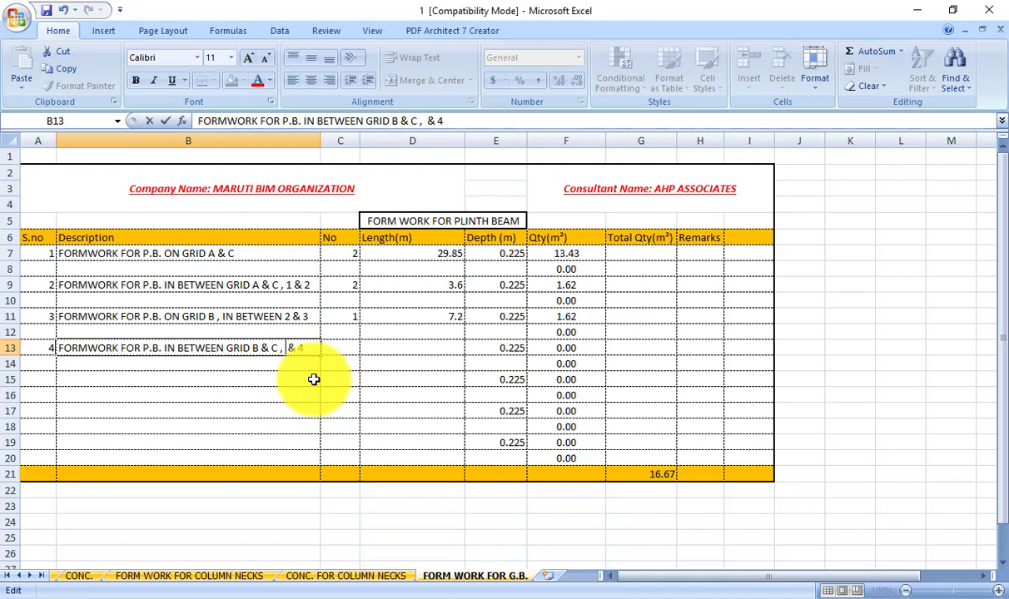
key("Return")
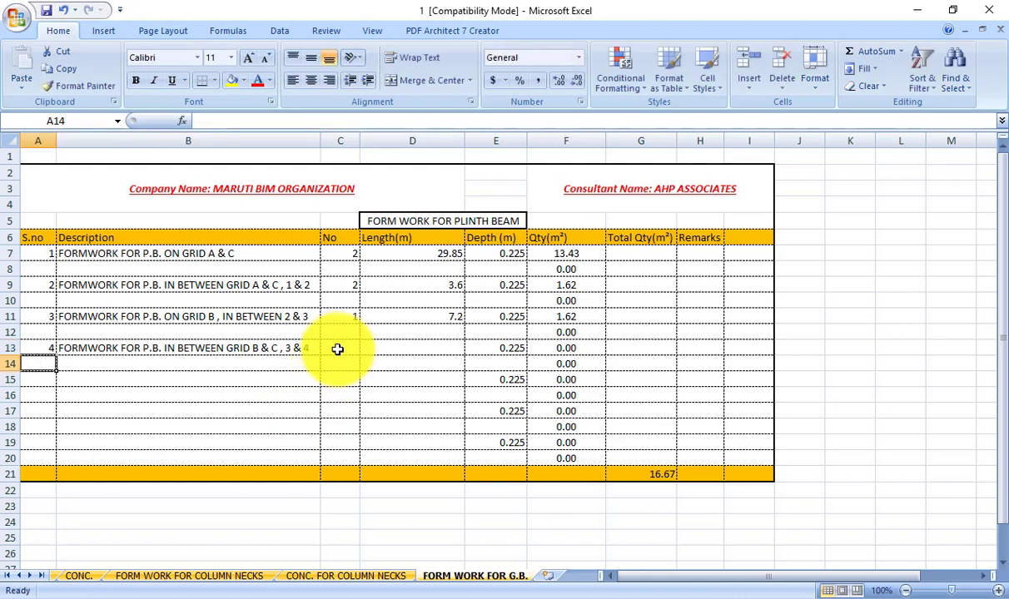
Enter 1 as the number of beams for item 4 in cell C13.
left_click(337, 350)
type("1")
left_click(415, 346)
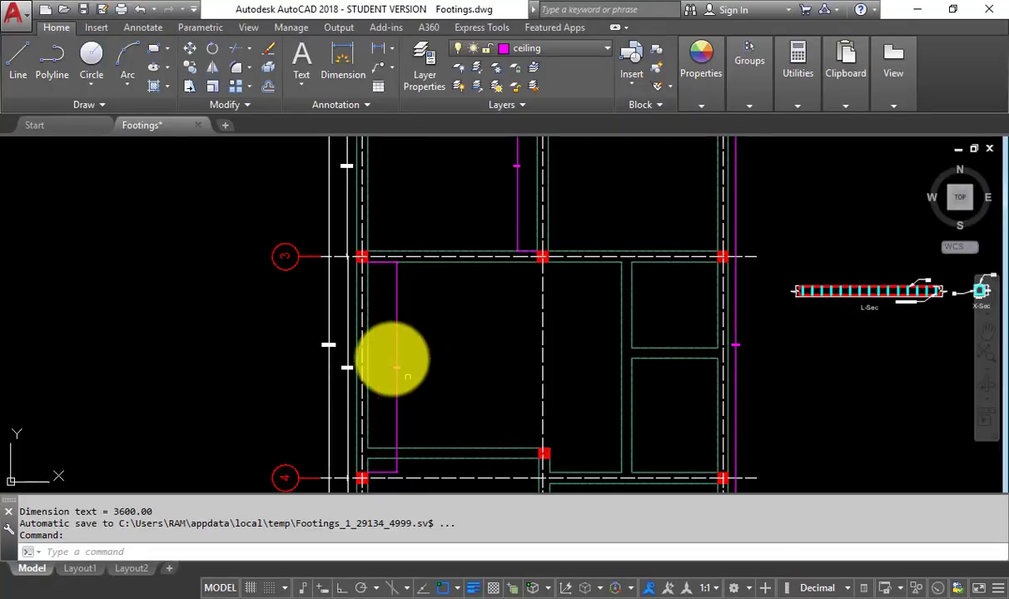
In AutoCAD, add a vertical linear dimension along the intermediate beam between grids B and C, from grid 3 to grid 4.
scroll(396, 367, "down", 2)
scroll(574, 392, "up", 2)
type("D")
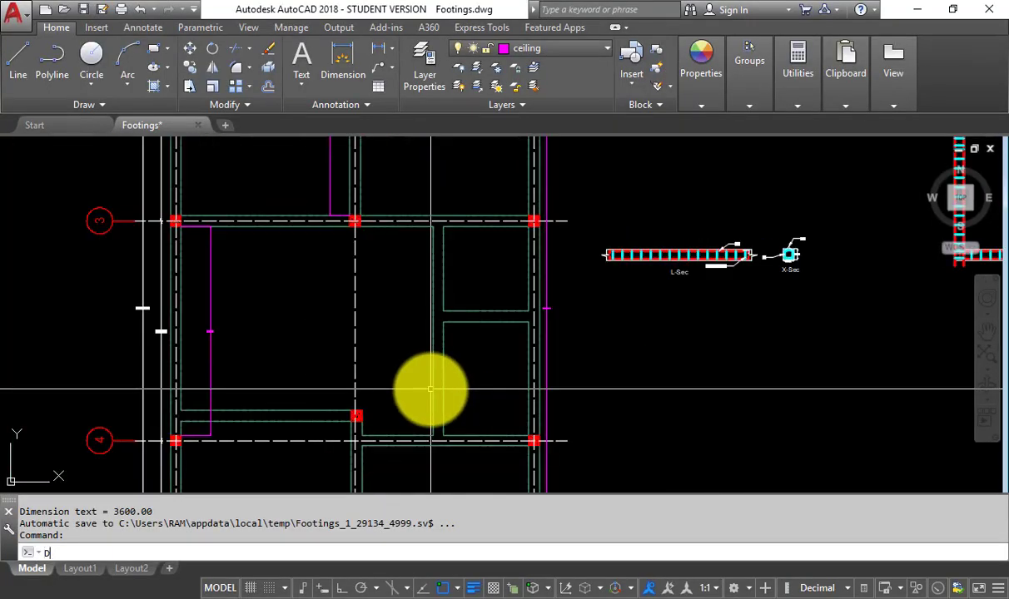
type("LI")
key("Return")
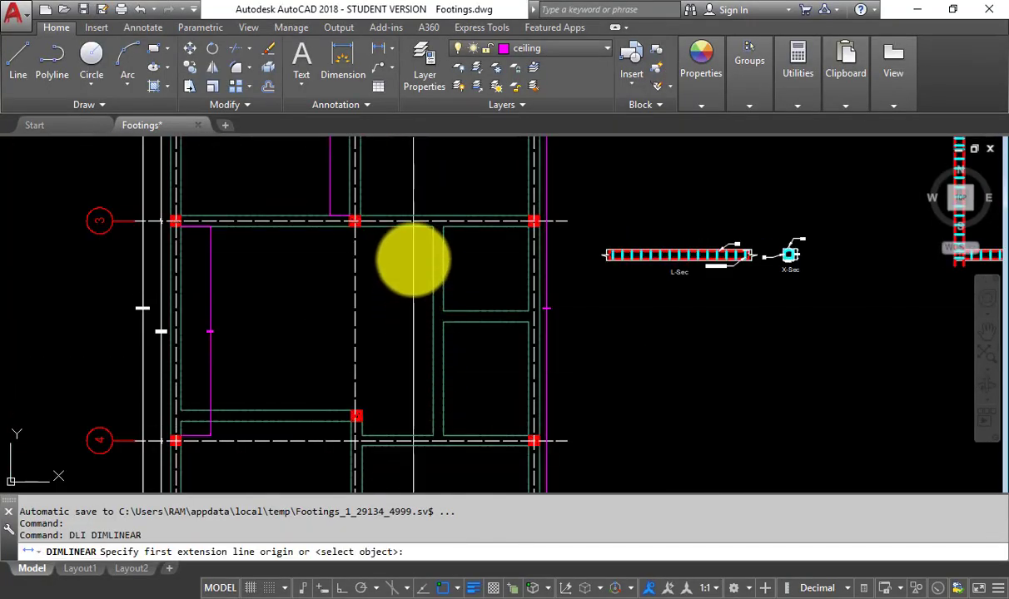
left_click(432, 257)
scroll(437, 429, "up", 3)
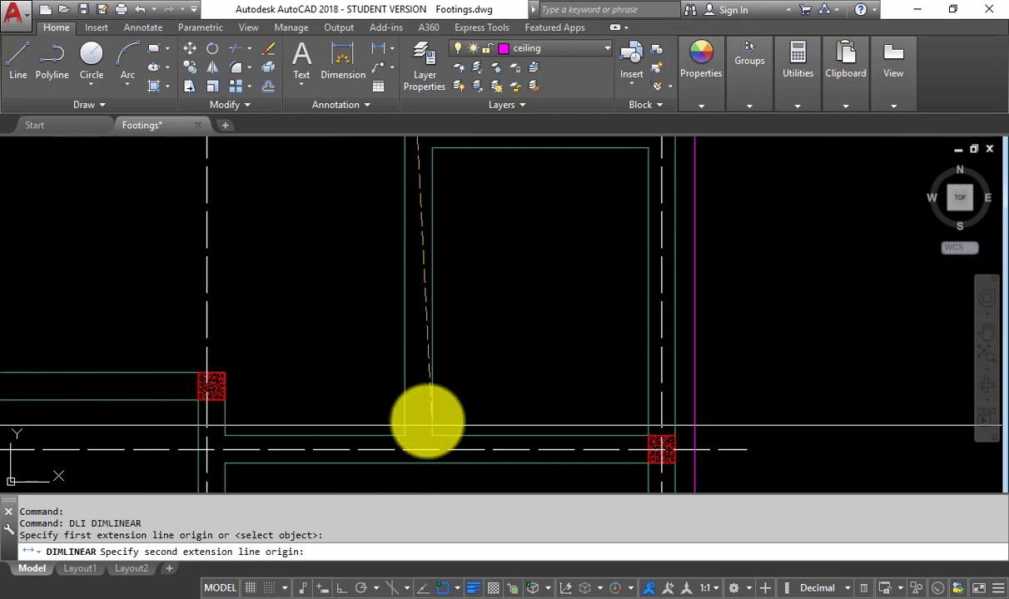
left_click(407, 412)
scroll(405, 412, "down", 2)
left_click(383, 275)
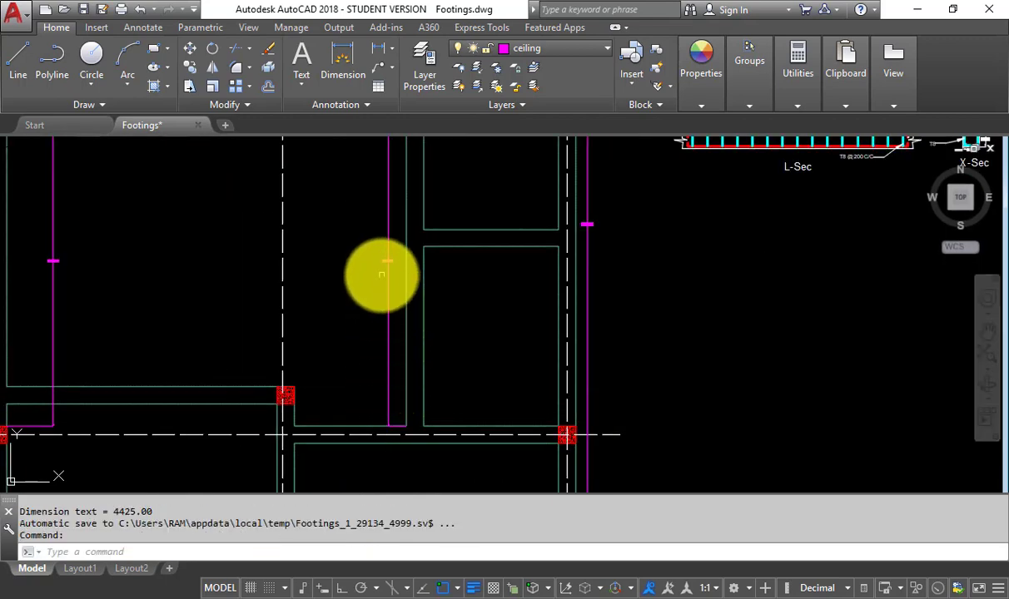
scroll(423, 230, "up", 5)
scroll(425, 230, "up", 4)
left_click_drag(407, 255, 320, 350)
scroll(317, 350, "down", 8)
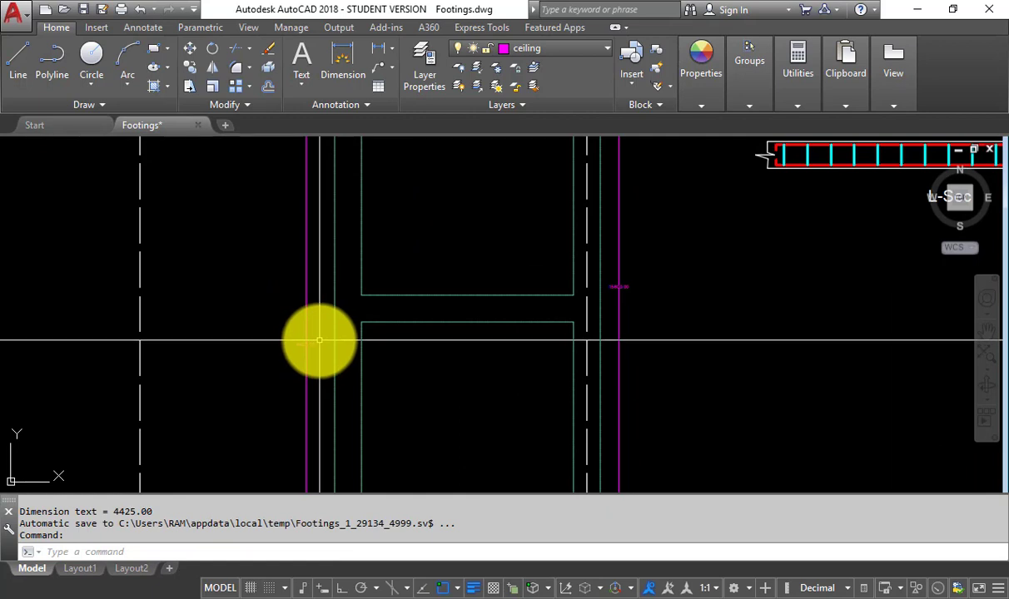
scroll(320, 341, "down", 3)
scroll(361, 333, "up", 3)
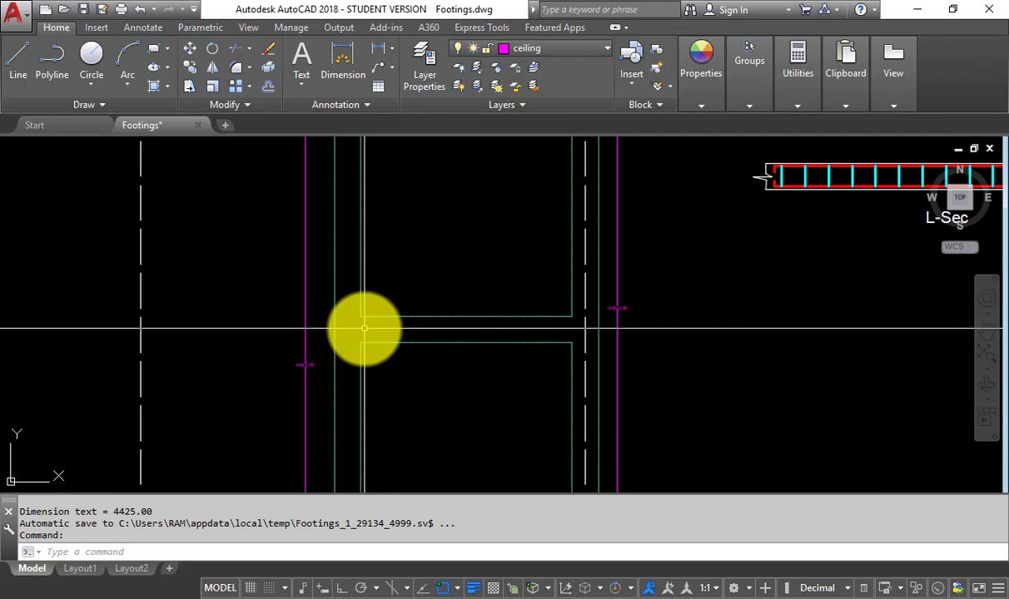
Switch to Excel and enter 8.625 as item 4's length in cell D13.
scroll(363, 329, "down", 4)
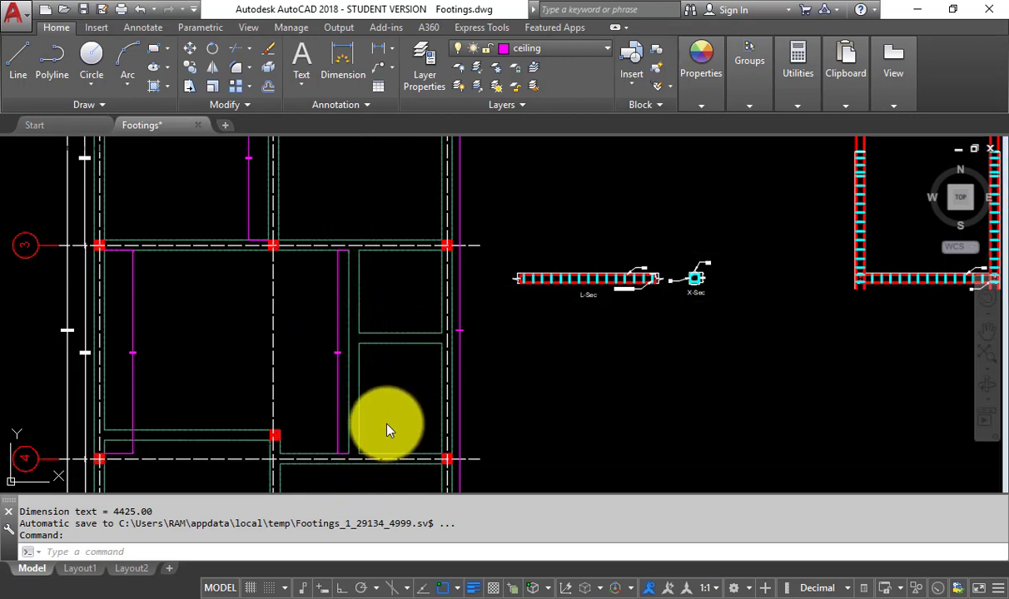
key("alt+Tab")
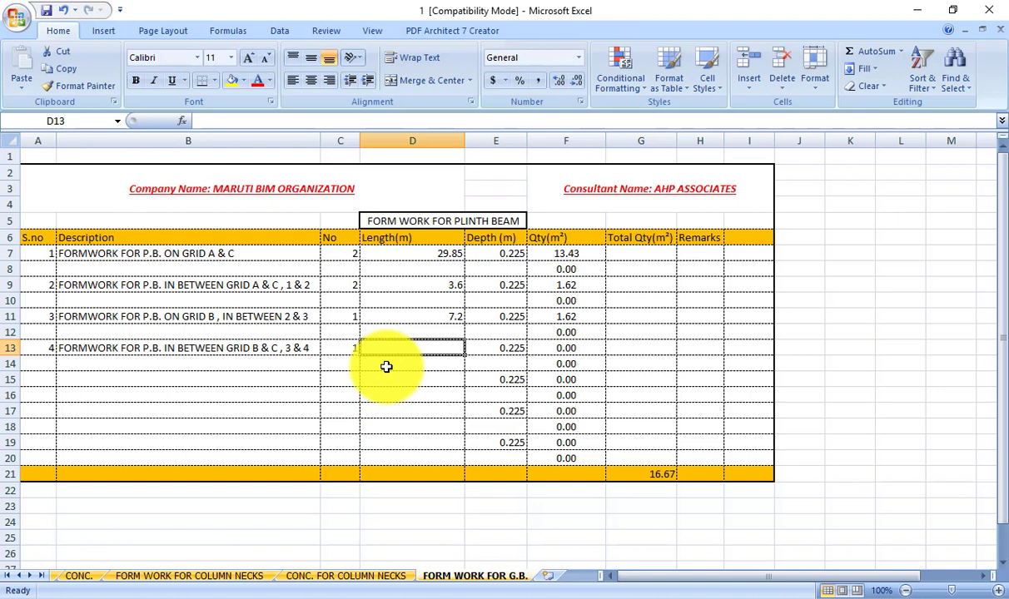
type("8.625")
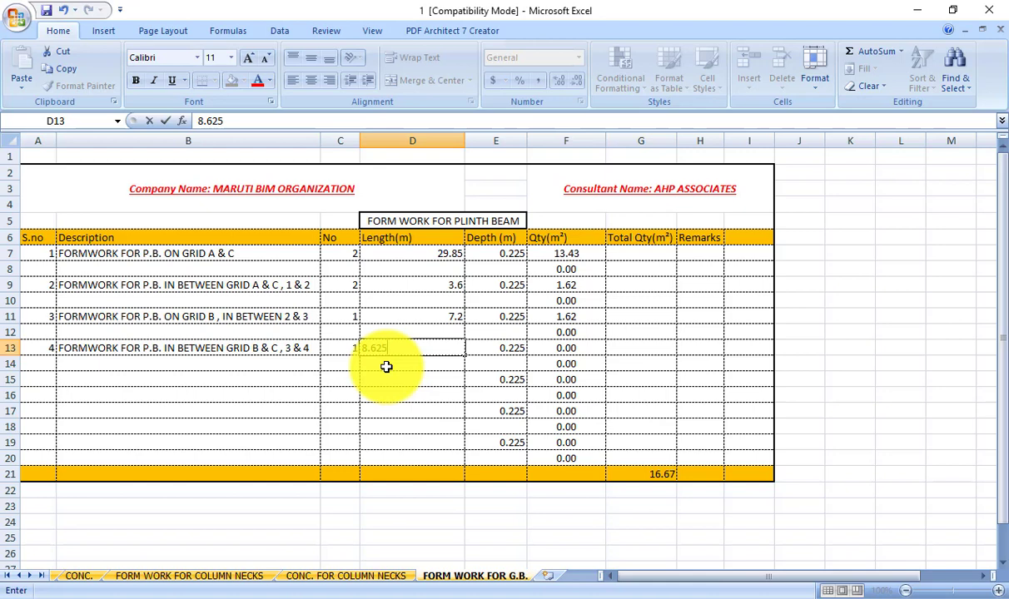
key("Return")
In AutoCAD, add a vertical linear dimension along the inner edge of the grid B beam, from the column near grid 4 to the intermediate beam below.
key("alt+Tab")
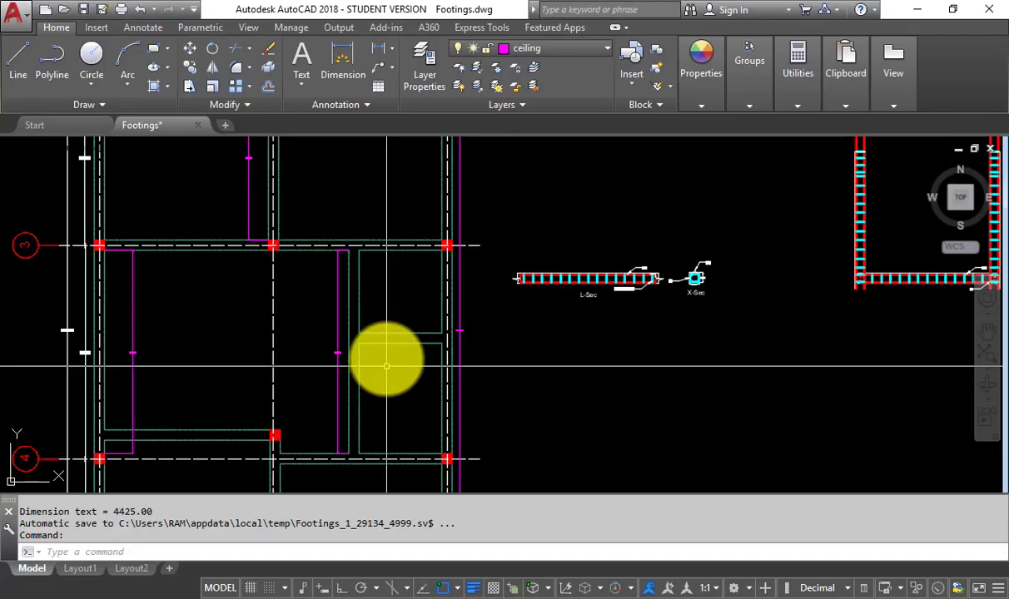
scroll(421, 251, "down", 2)
left_click_drag(382, 347, 413, 218)
scroll(412, 218, "up", 6)
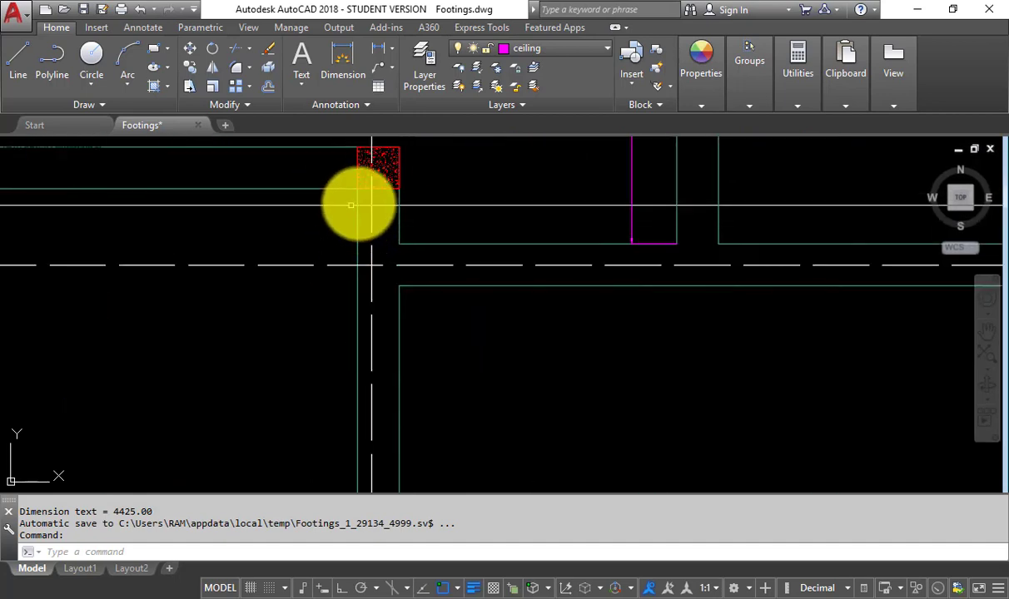
scroll(351, 199, "down", 4)
mouse_move(373, 337)
left_mouse_down()
mouse_move(390, 291)
mouse_move(395, 322)
left_mouse_up()
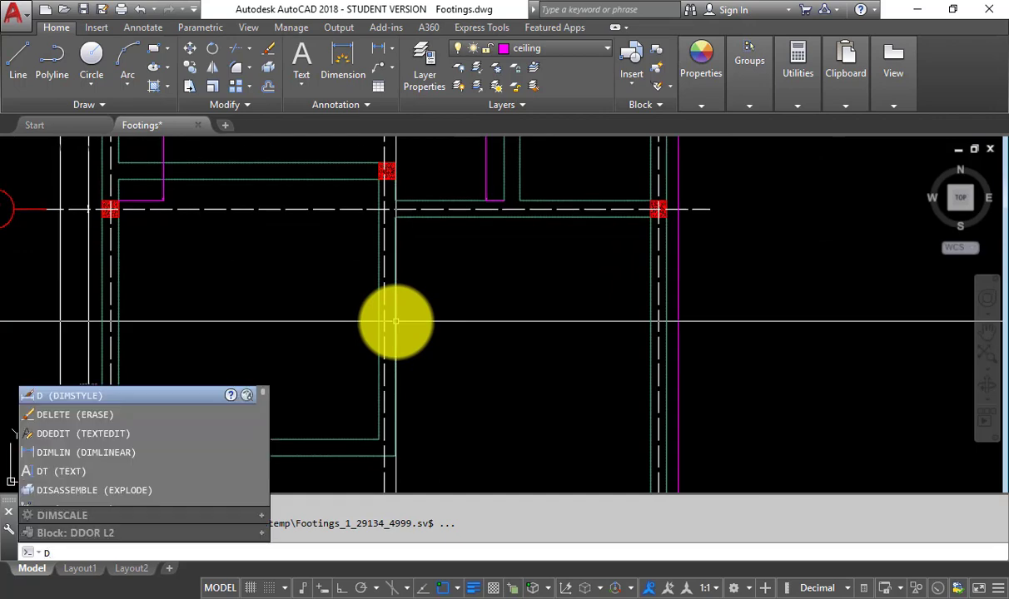
type("LI")
key("Return")
left_click(376, 193)
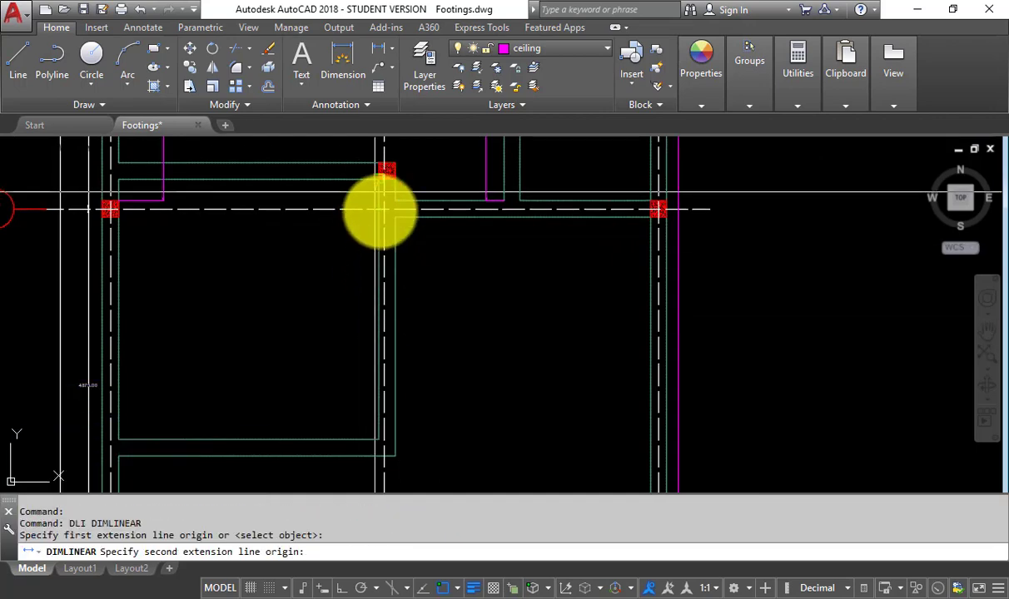
scroll(367, 453, "up", 3)
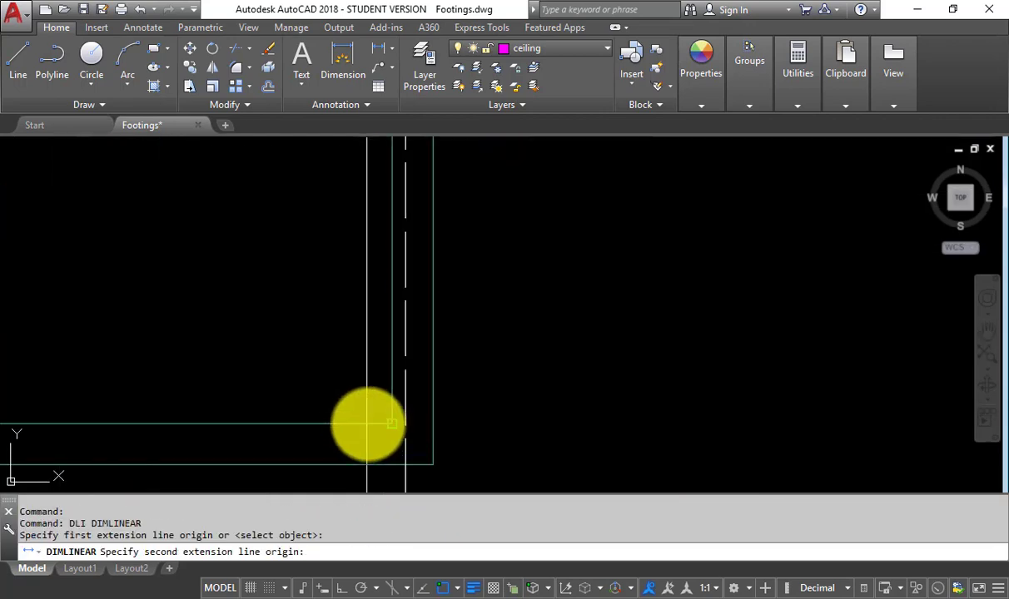
left_click(396, 443)
scroll(397, 444, "down", 3)
left_click(375, 373)
scroll(376, 304, "up", 10)
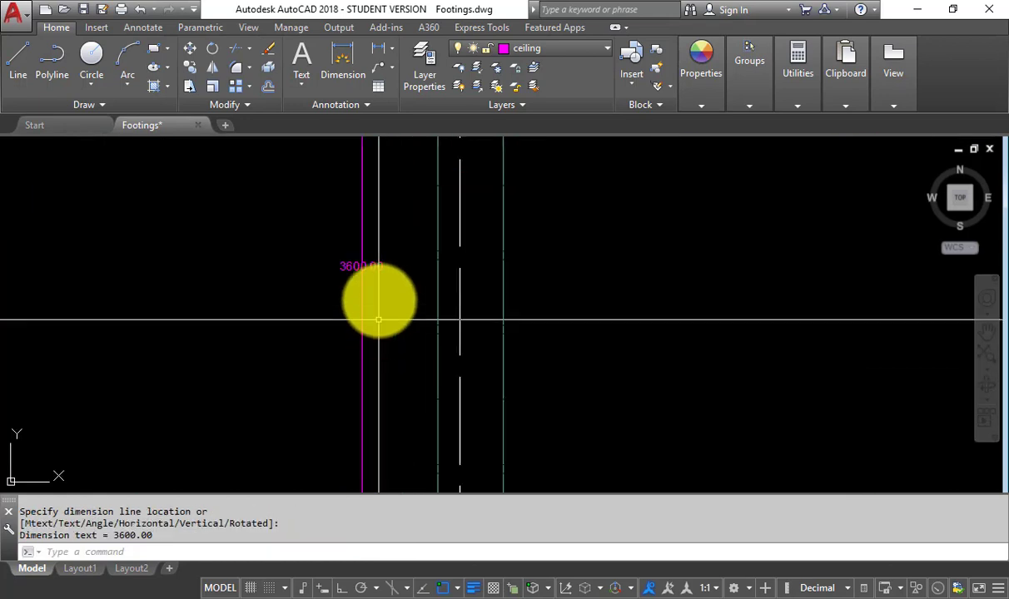
Add a vertical linear dimension from the grid B column's upper outer corner to the upper edge of the grid 4 beam.
scroll(336, 296, "down", 10)
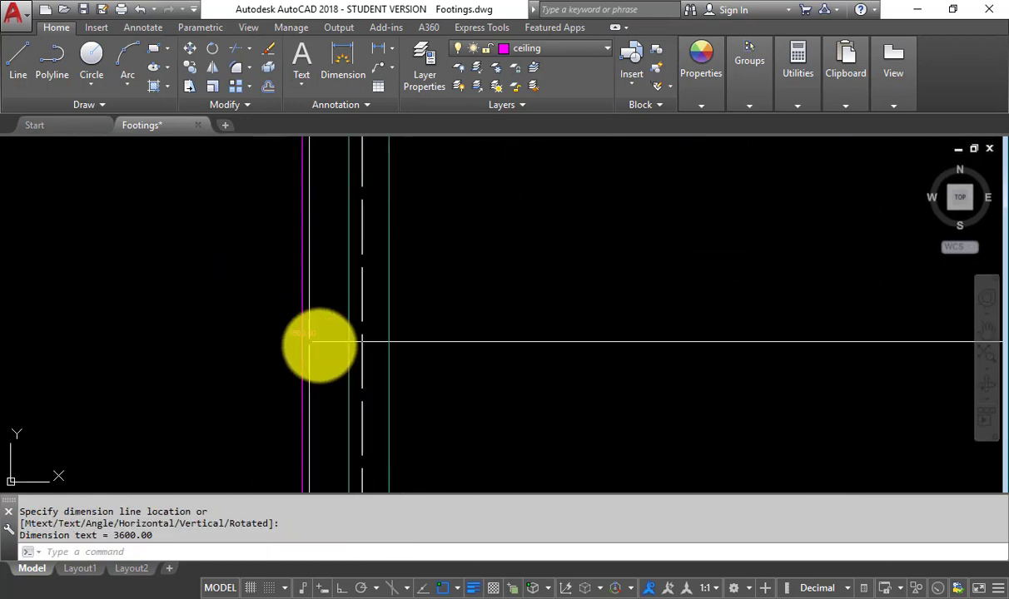
scroll(358, 250, "up", 5)
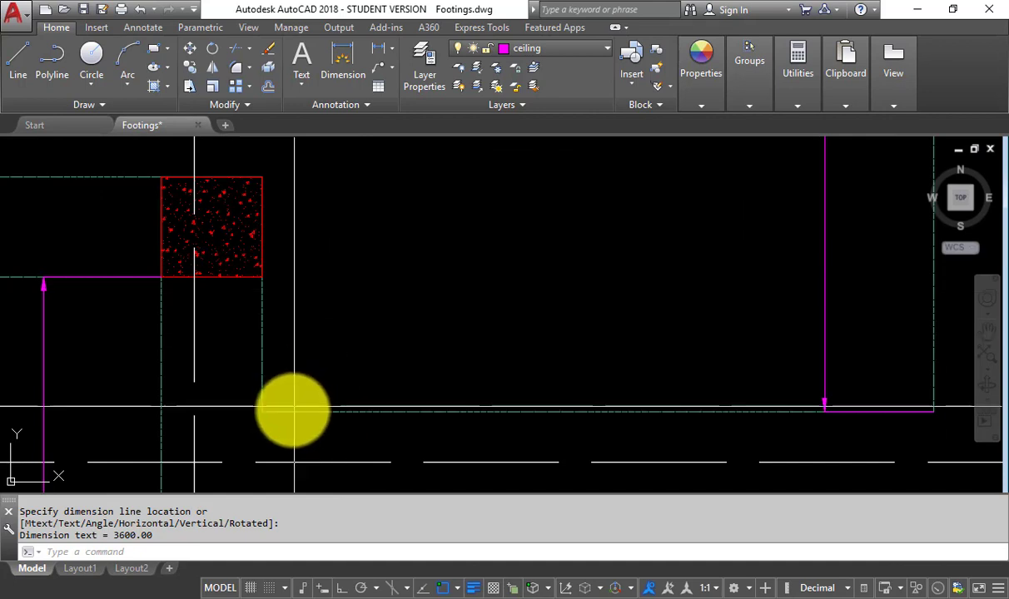
key("Return")
left_click(258, 177)
left_click(261, 410)
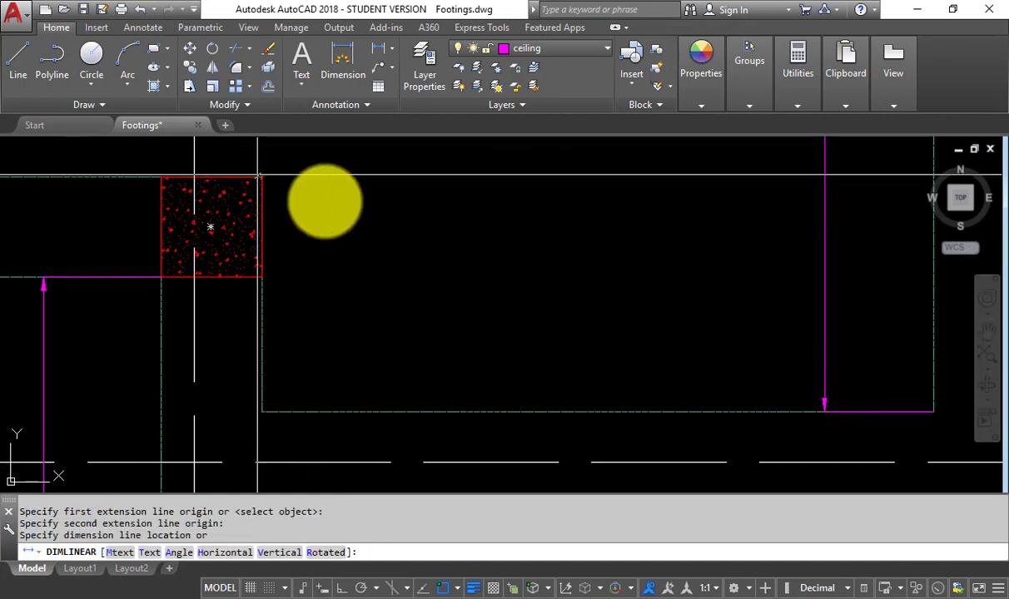
left_click(348, 202)
scroll(350, 202, "down", 3)
Add a vertical linear dimension along the grid B beam's outer edge, from the grid 4 beam's lower edge to the outer corner below.
key("Return")
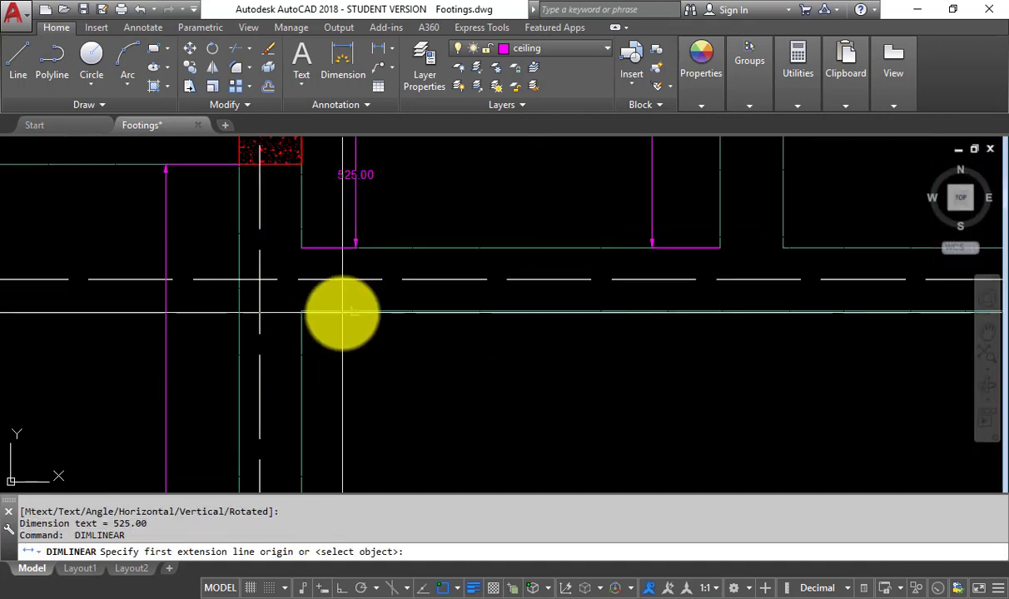
left_click(303, 312)
scroll(323, 249, "down", 10)
scroll(325, 343, "up", 5)
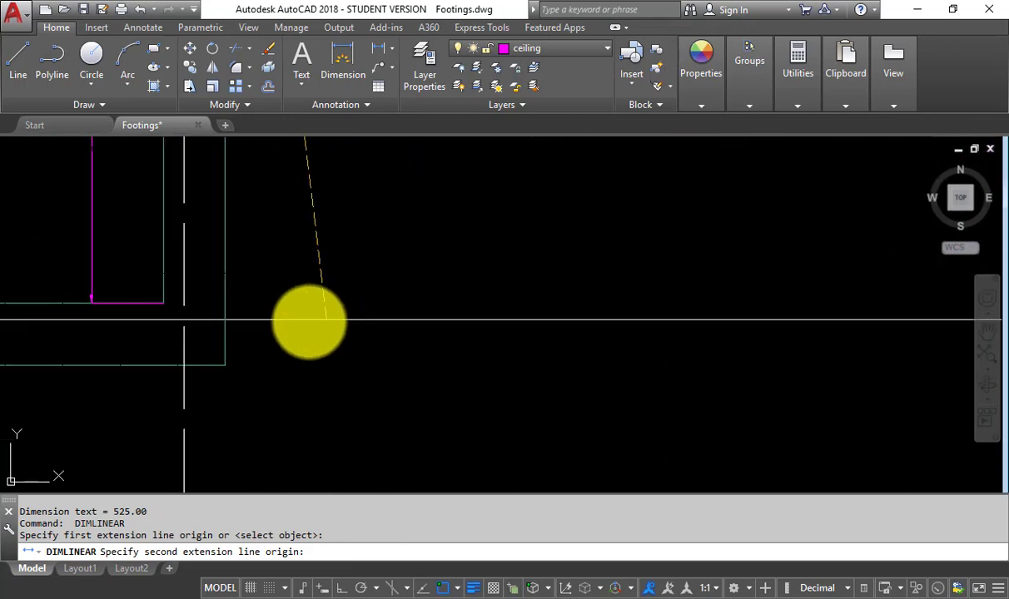
left_click(227, 364)
scroll(281, 399, "down", 8)
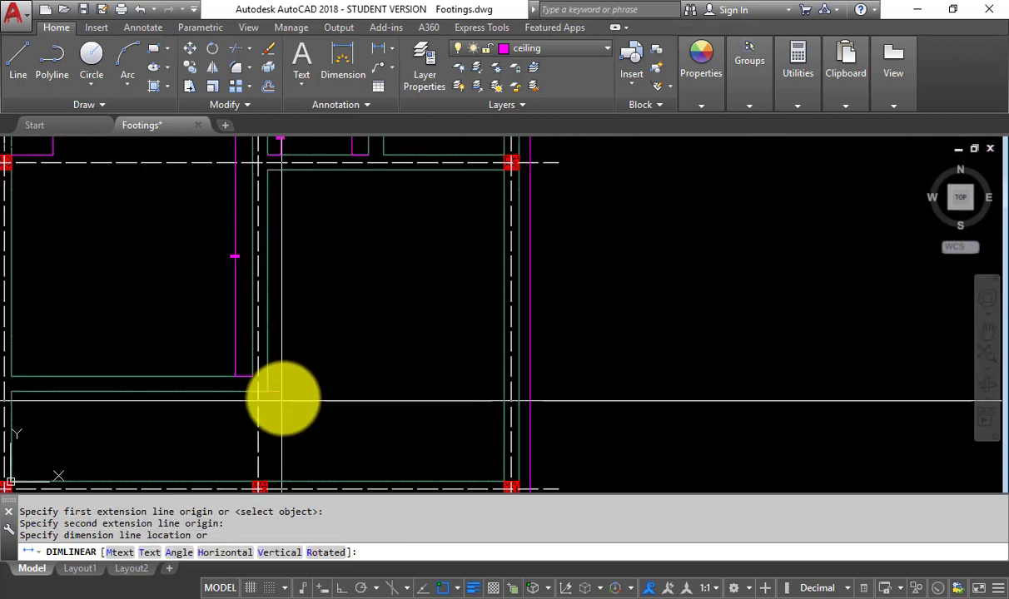
left_click(279, 351)
scroll(277, 317, "up", 5)
scroll(275, 375, "up", 8)
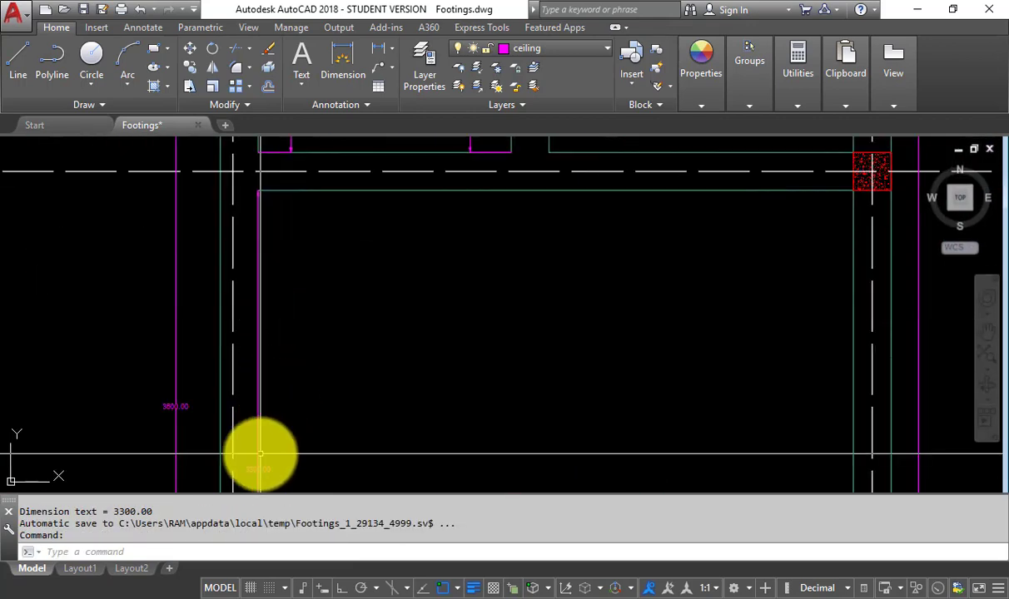
scroll(314, 307, "down", 6)
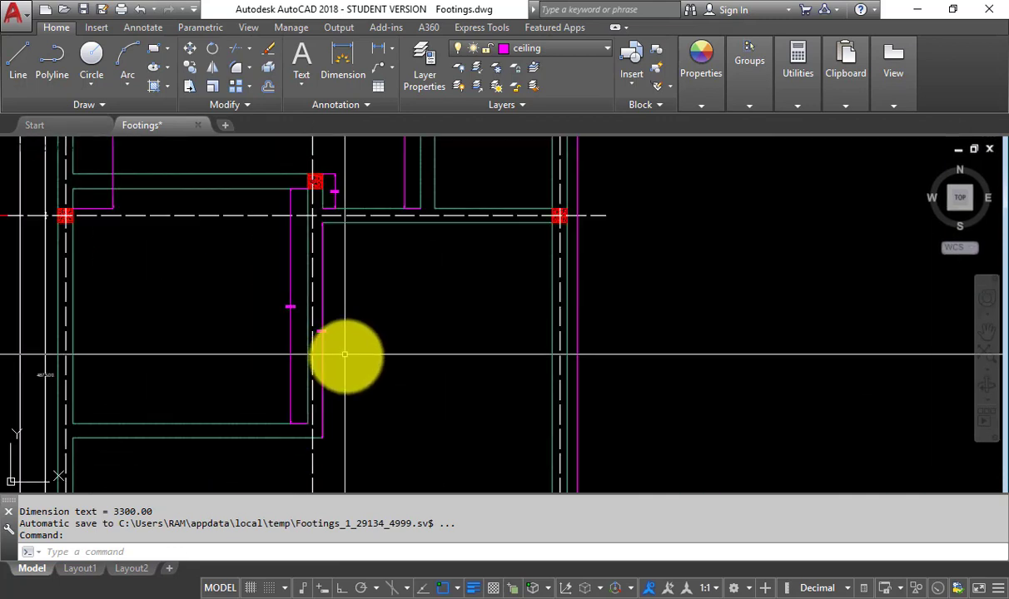
scroll(356, 281, "up", 4)
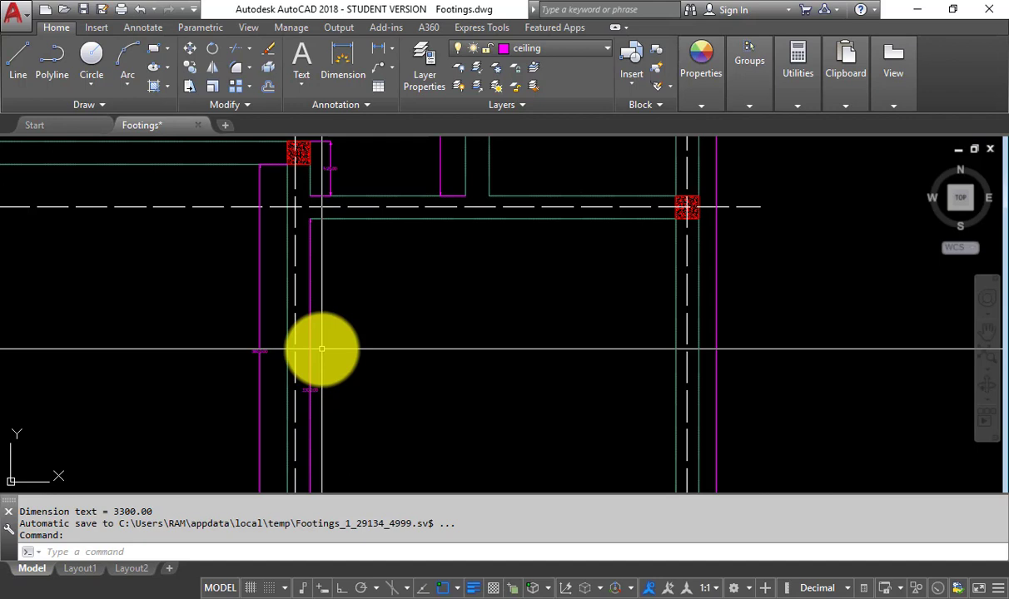
scroll(335, 300, "down", 2)
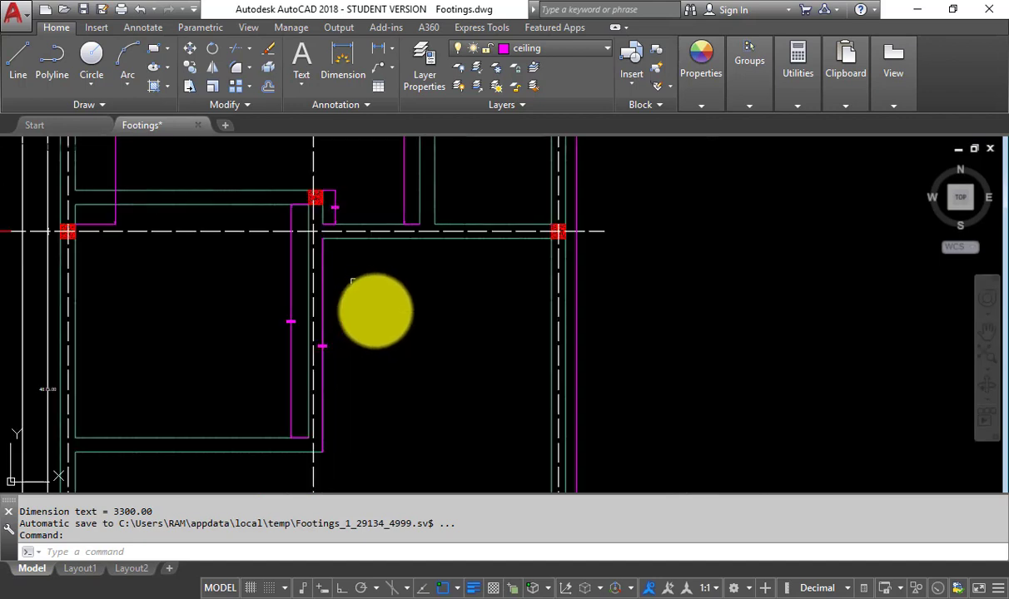
In Excel row 15, enter length 7.425 and 1 as the number of beams, and number the item 5.
key("alt+Tab")
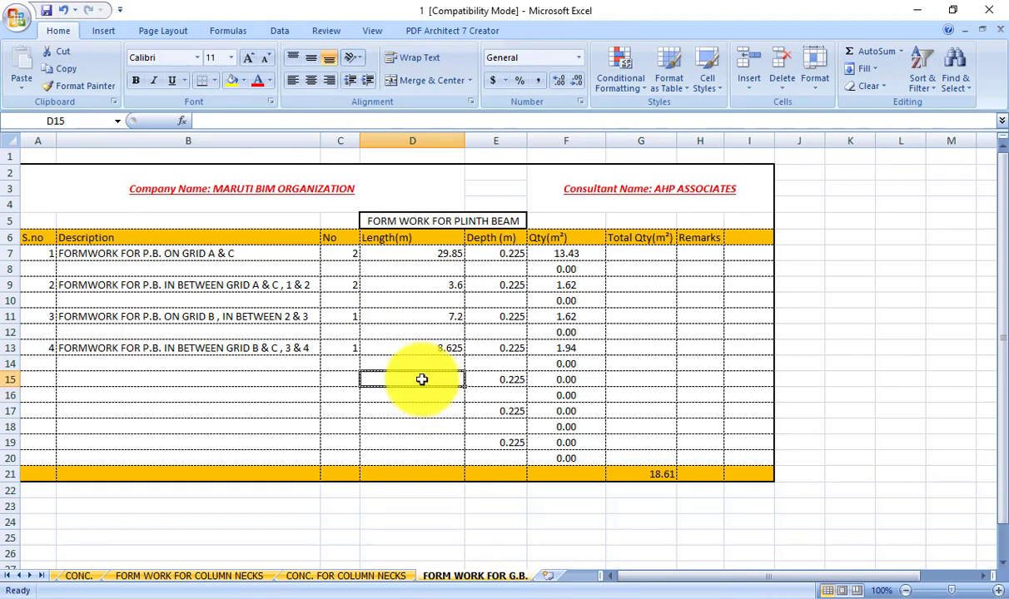
type("7.42")
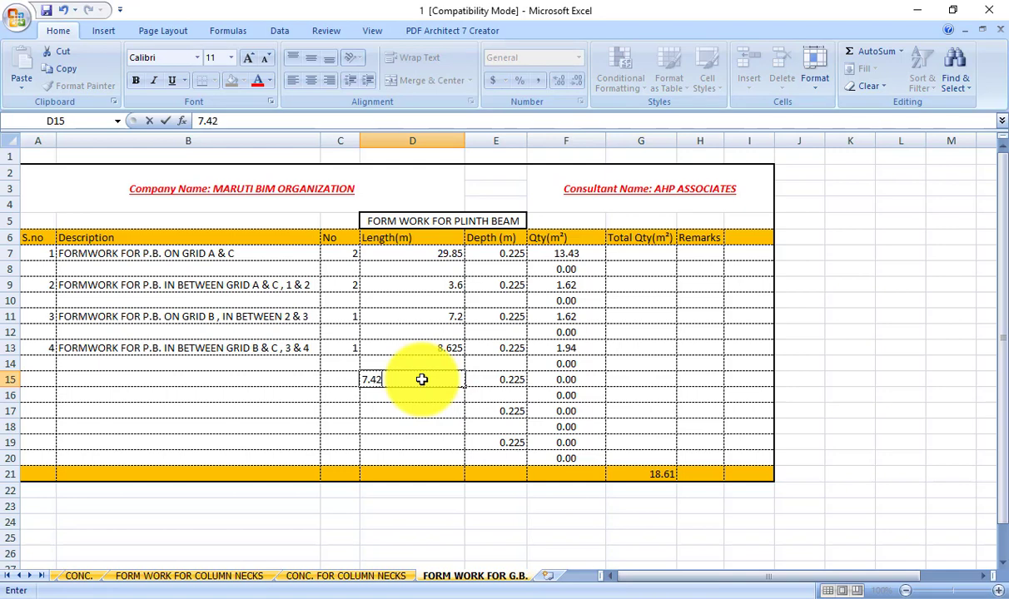
type("5")
key("Tab")
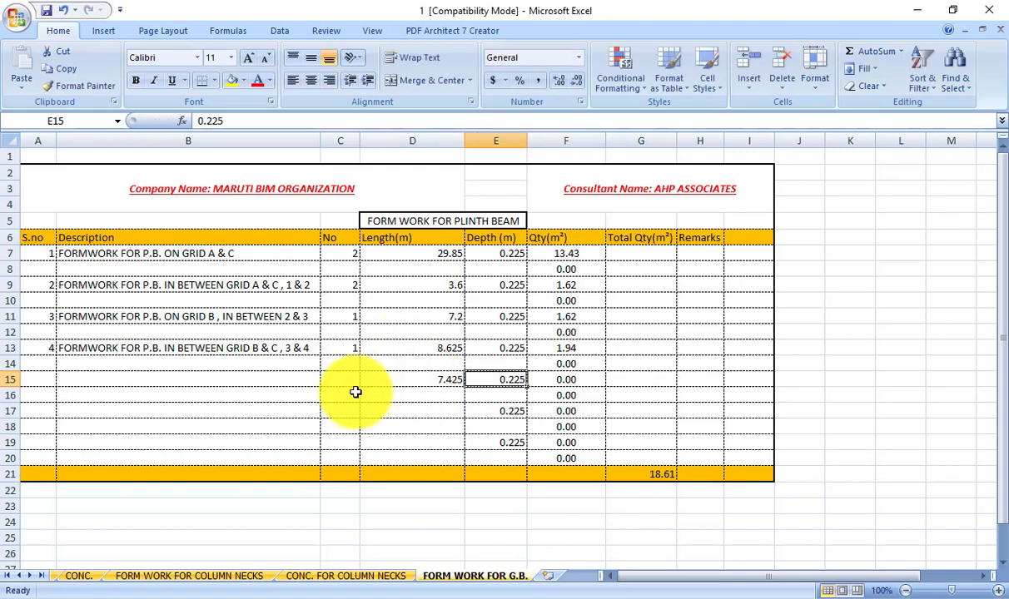
left_click(300, 391)
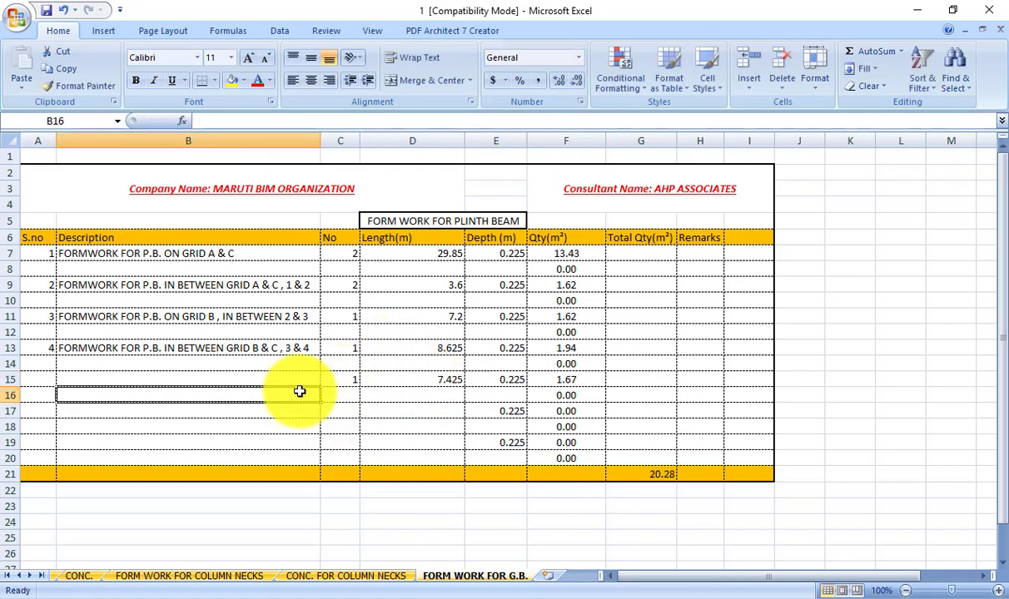
left_click(38, 382)
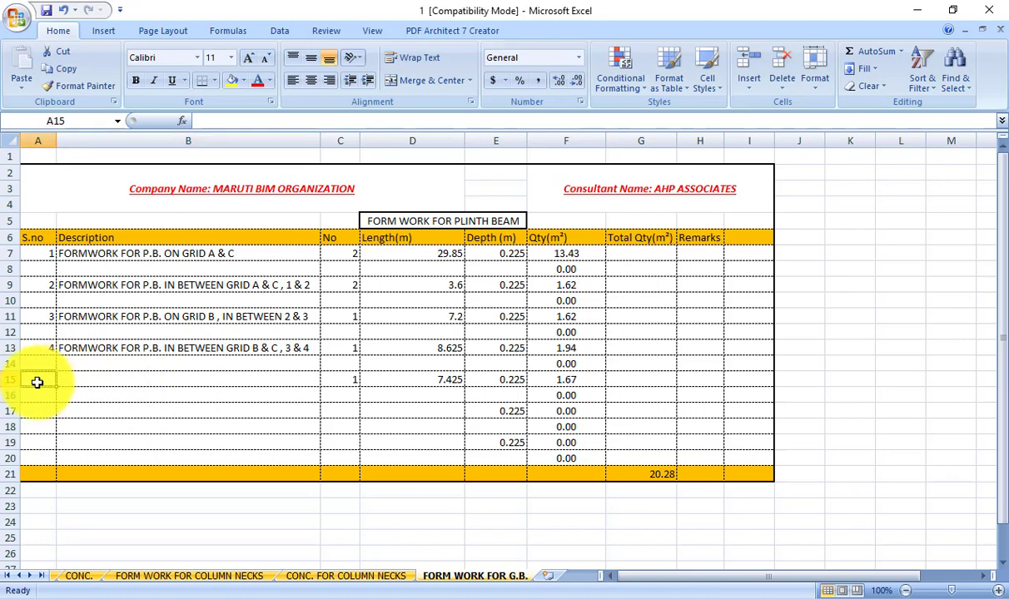
type("5")
key("Tab")
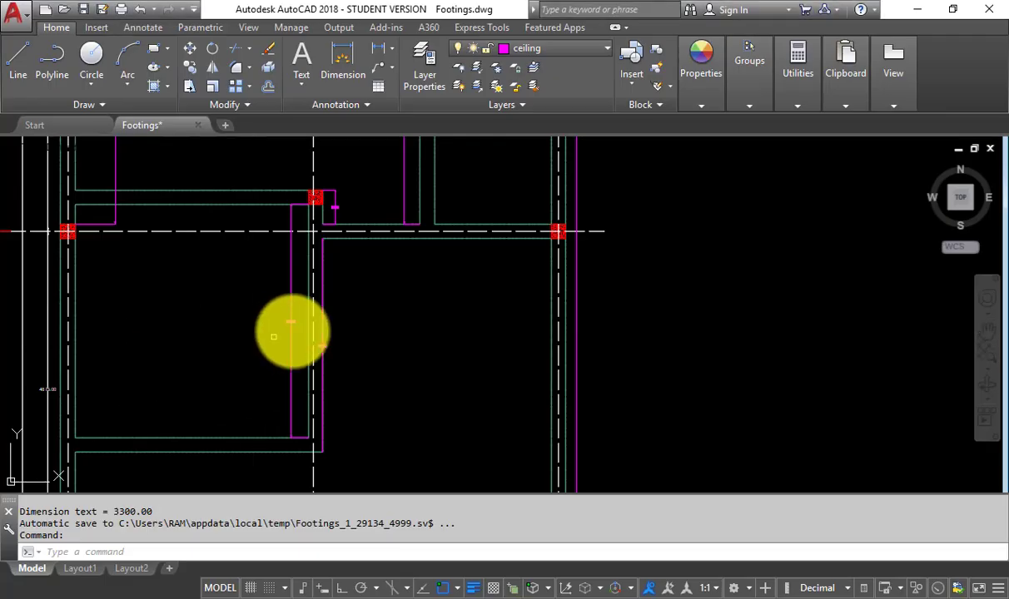
In AutoCAD, check the column and row grid labels around the dimensioned beam on the Grade Beam plan.
scroll(374, 343, "down", 2)
left_click_drag(364, 145, 361, 263)
scroll(362, 243, "up", 8)
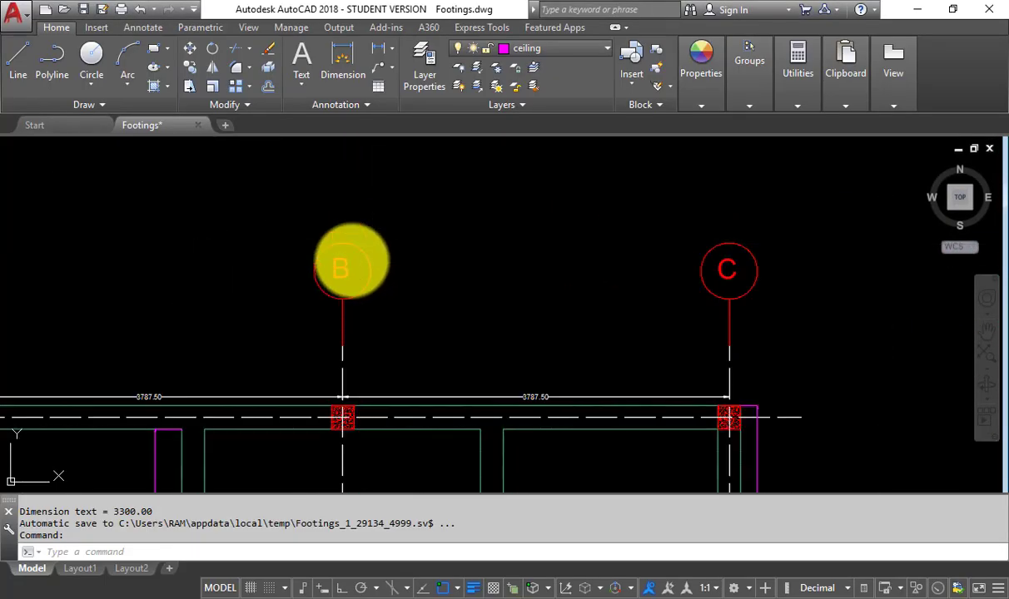
scroll(361, 231, "down", 6)
scroll(361, 231, "down", 2)
left_click_drag(358, 346, 354, 251)
scroll(323, 347, "up", 6)
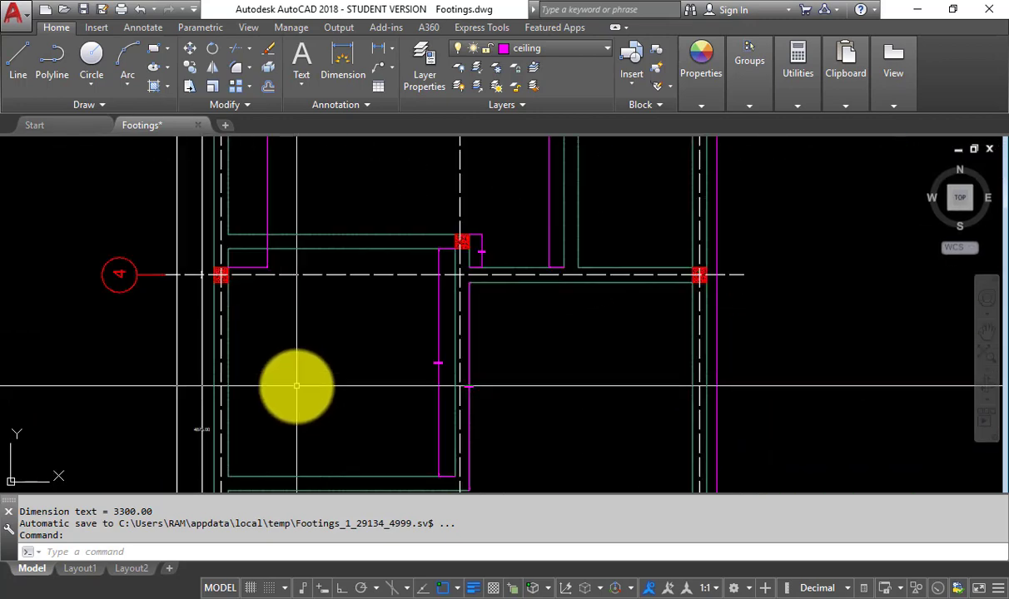
left_click_drag(298, 379, 284, 286)
scroll(295, 266, "down", 2)
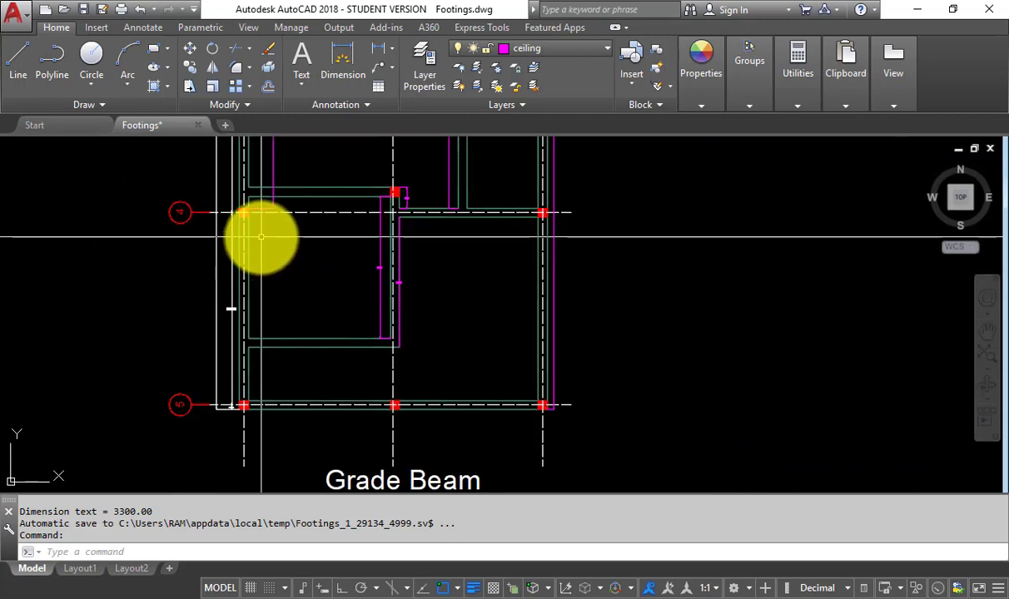
scroll(261, 238, "up", 2)
scroll(266, 225, "down", 4)
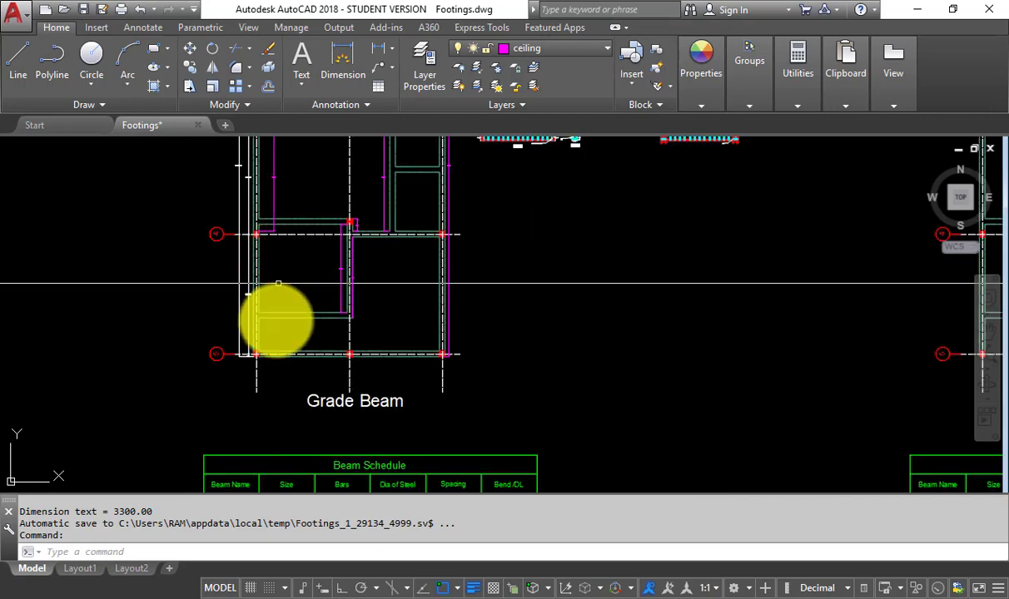
scroll(274, 347, "up", 2)
left_click_drag(342, 256, 320, 394)
scroll(321, 347, "down", 2)
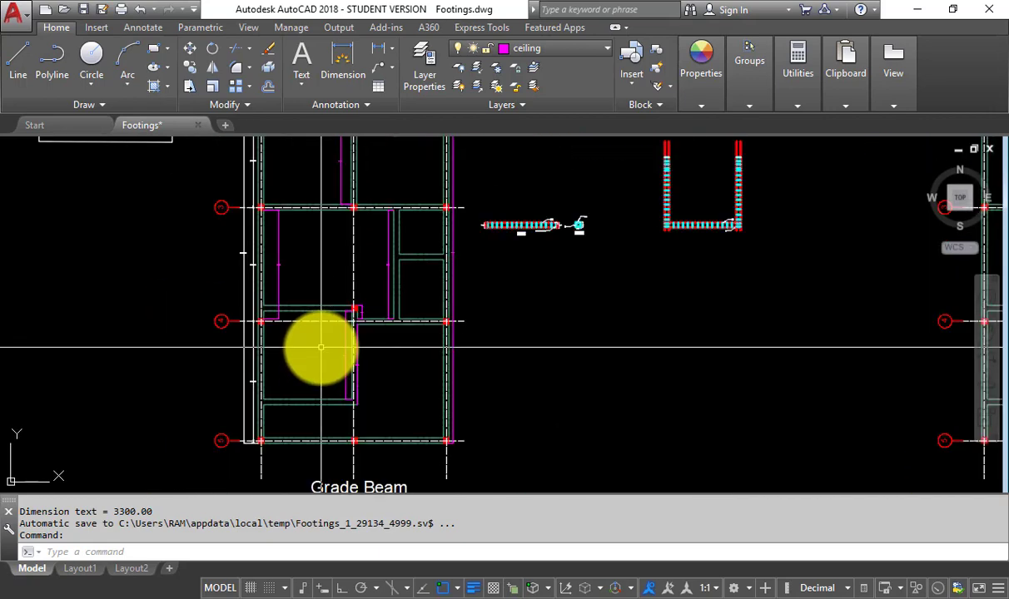
scroll(237, 214, "up", 4)
scroll(244, 365, "down", 4)
scroll(279, 340, "up", 4)
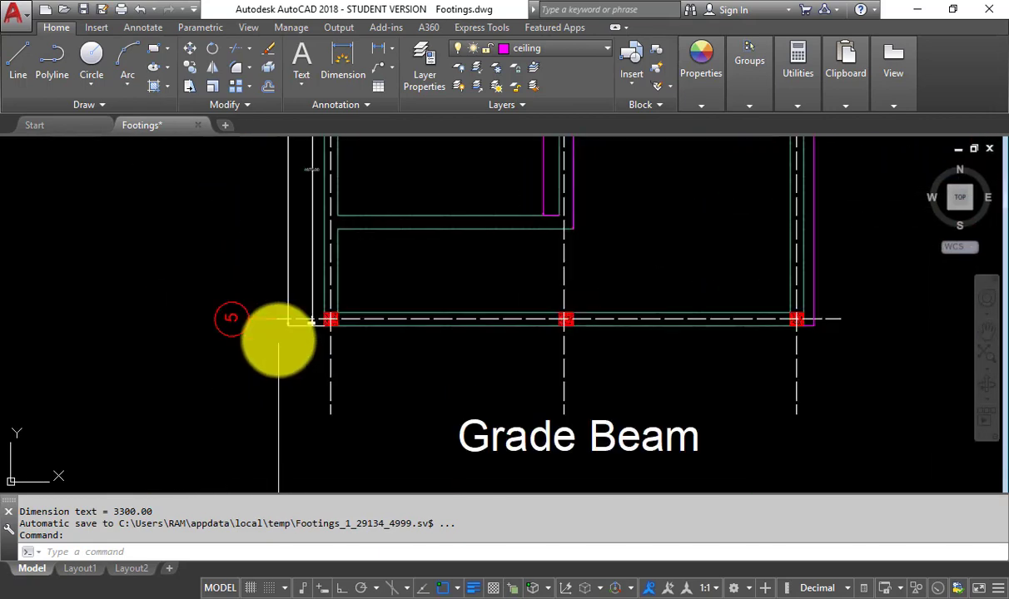
scroll(264, 388, "down", 5)
Copy item 3's description into Excel cell B15 and change it to "FORMWORK FOR P.B. ON GRID B , IN BETWEEN 3 & 5".
key("alt+Tab")
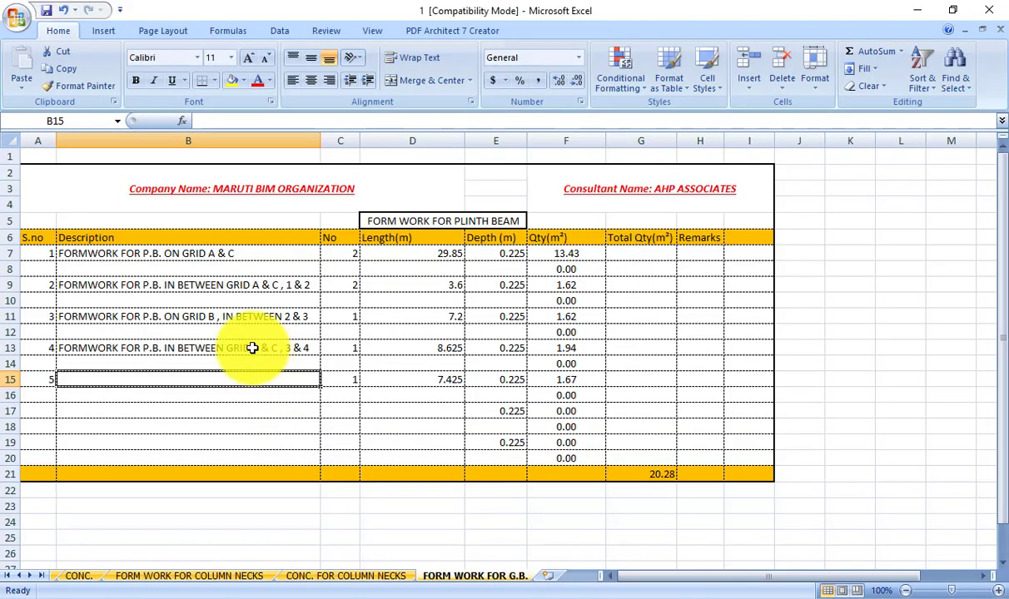
left_click(240, 317)
key("ctrl+c")
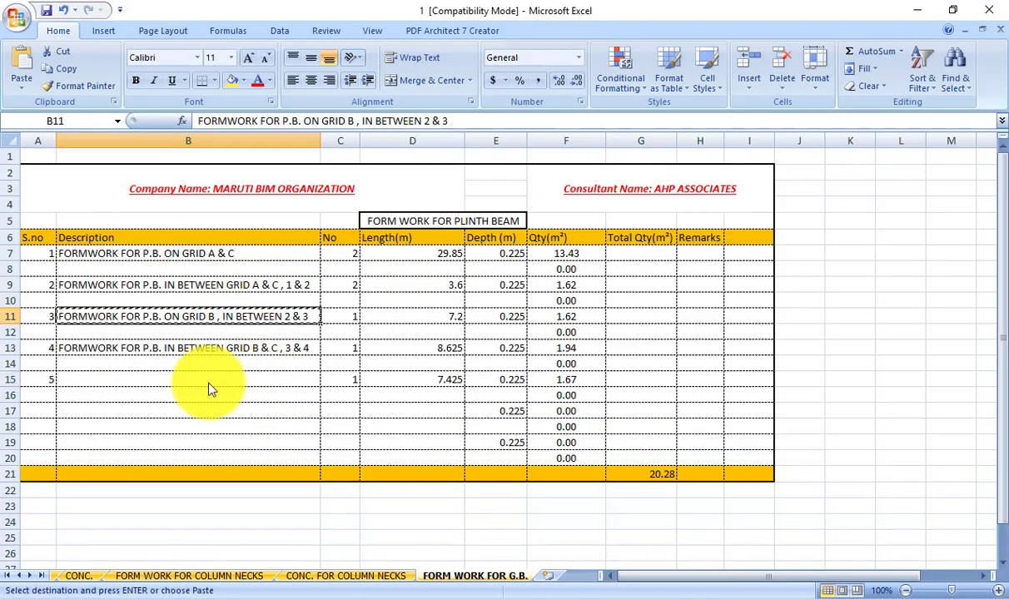
left_click(209, 381)
key("ctrl+v")
double_click(288, 380)
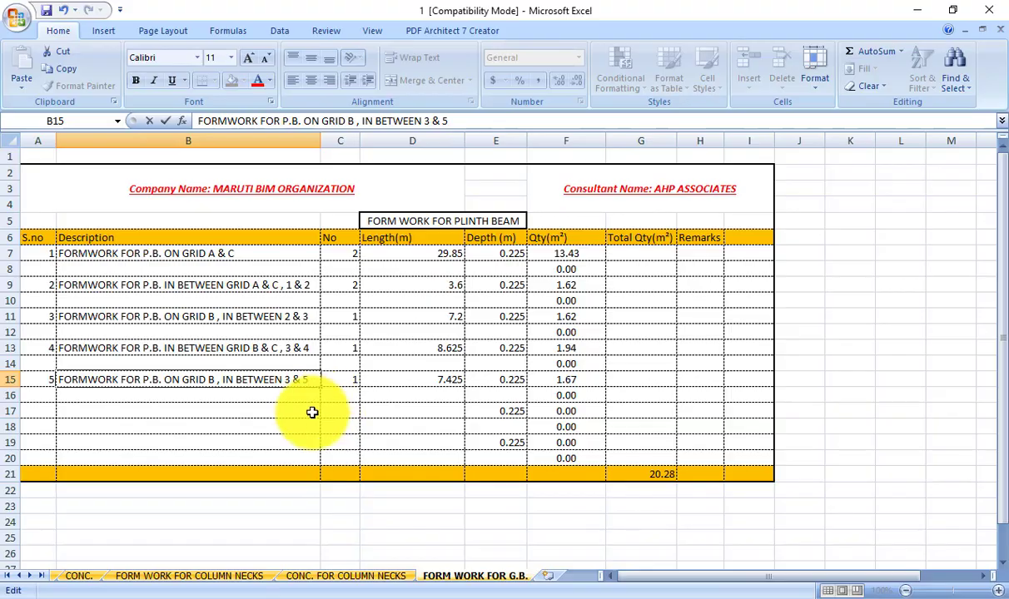
left_click(312, 412)
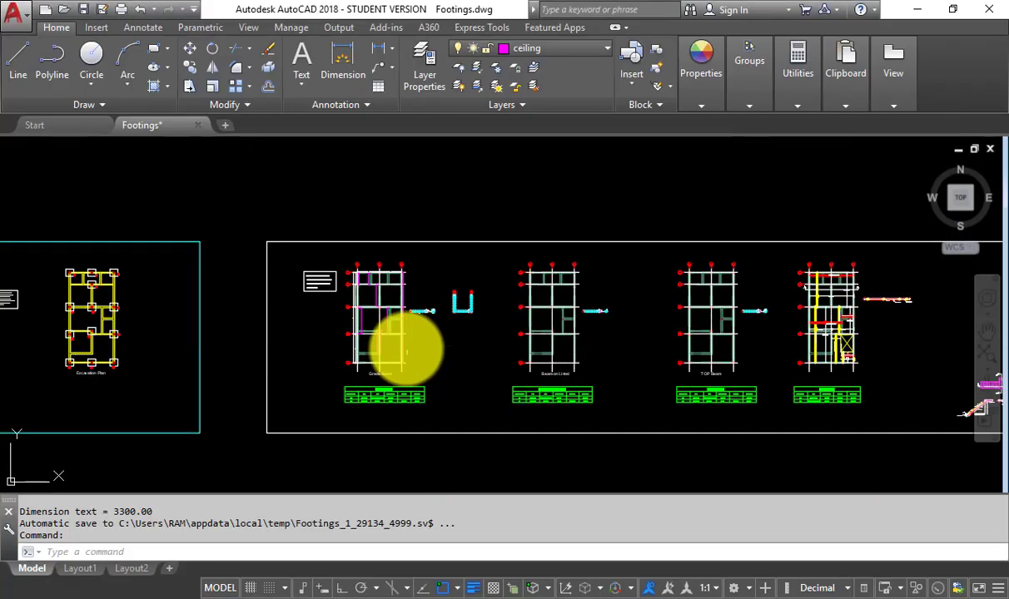
Check the row grids around the grid B beam on the Grade Beam plan, and in Excel change item 5's description to "IN BETWEEN 4 & 5".
scroll(401, 345, "up", 5)
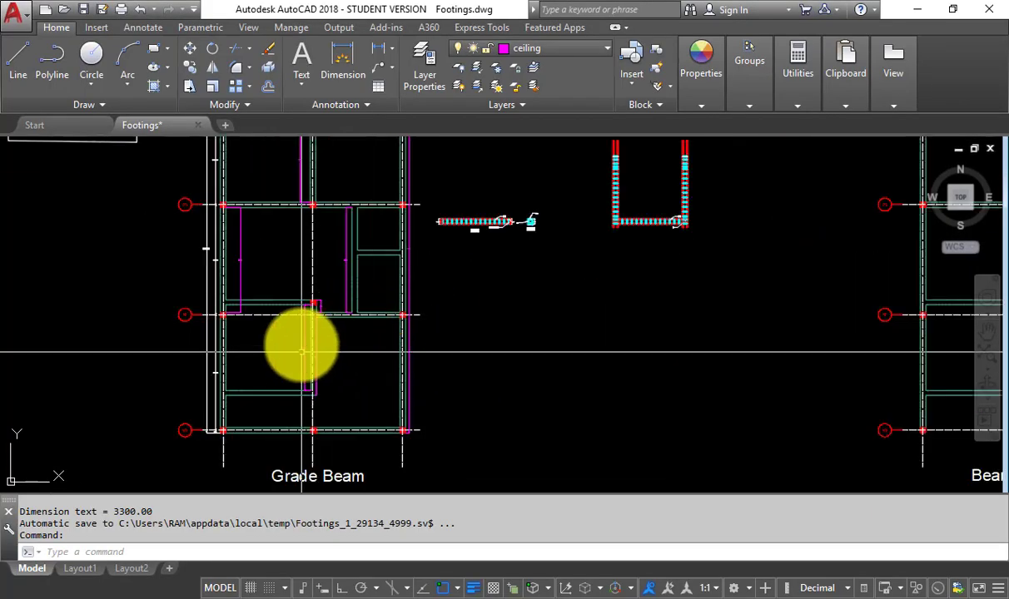
scroll(302, 345, "up", 5)
scroll(371, 285, "down", 5)
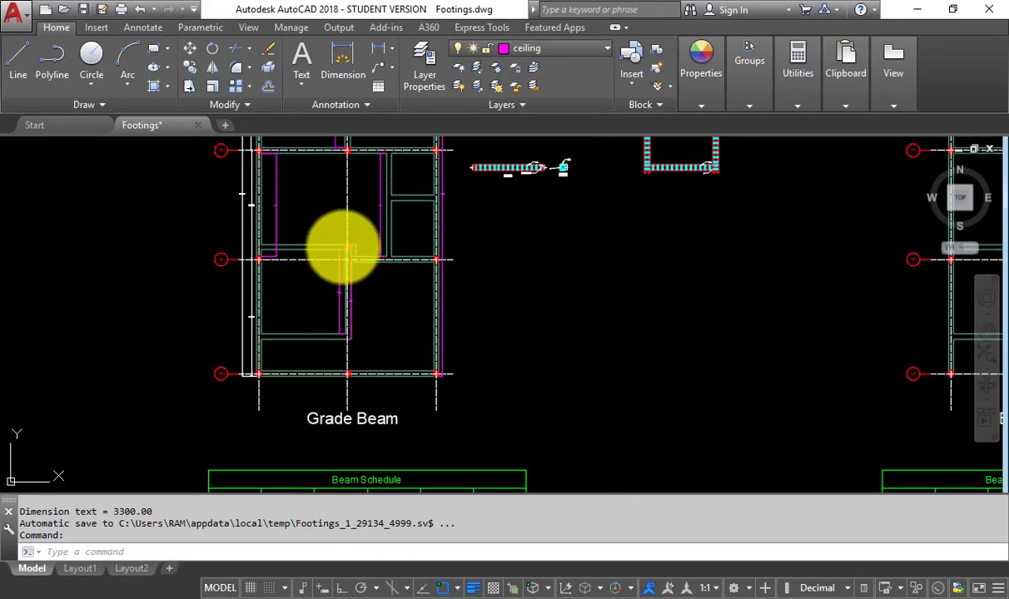
scroll(345, 248, "up", 5)
scroll(360, 227, "down", 4)
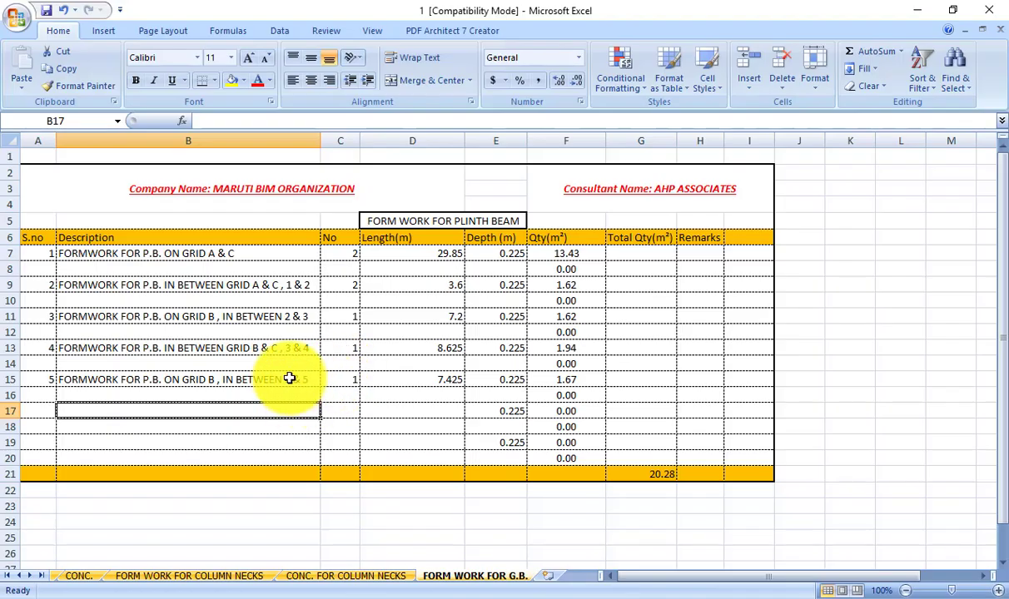
double_click(288, 378)
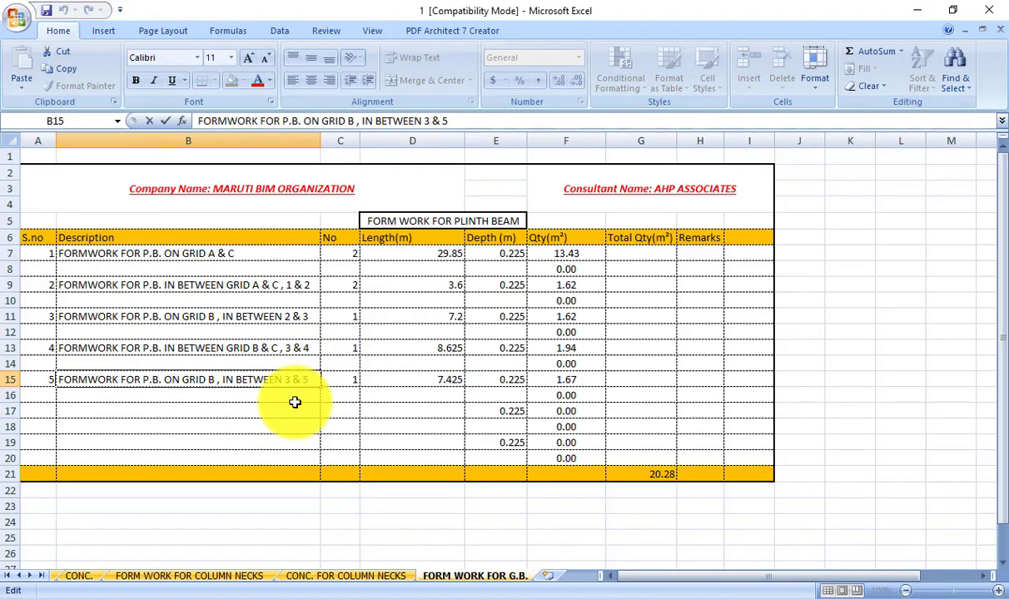
type("4")
key("Return")
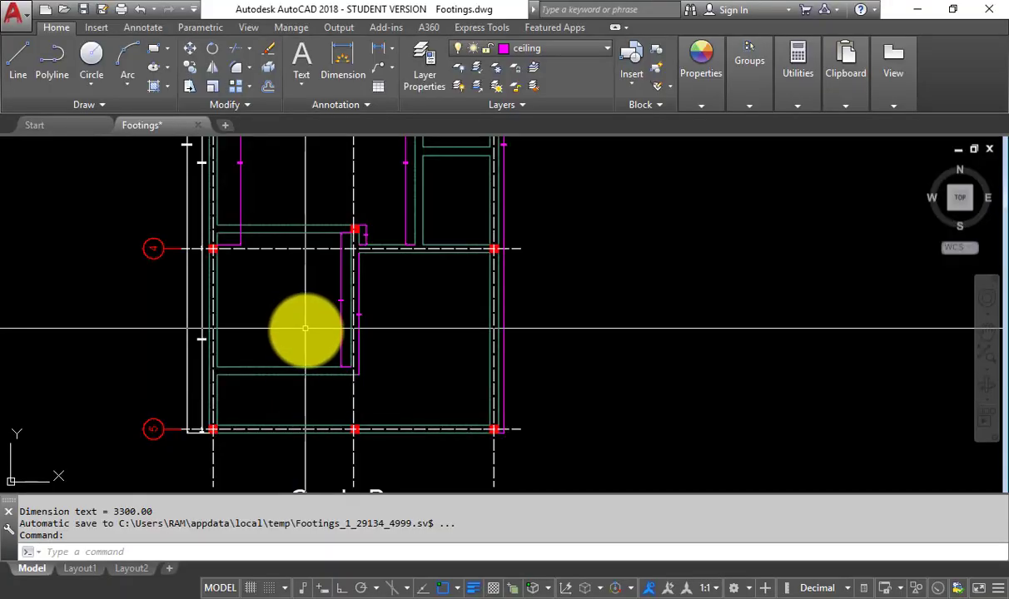
In AutoCAD, examine the Grade Beam plan from grid 1 down to grid 5 for beams still without formwork dimensions.
scroll(304, 332, "down", 2)
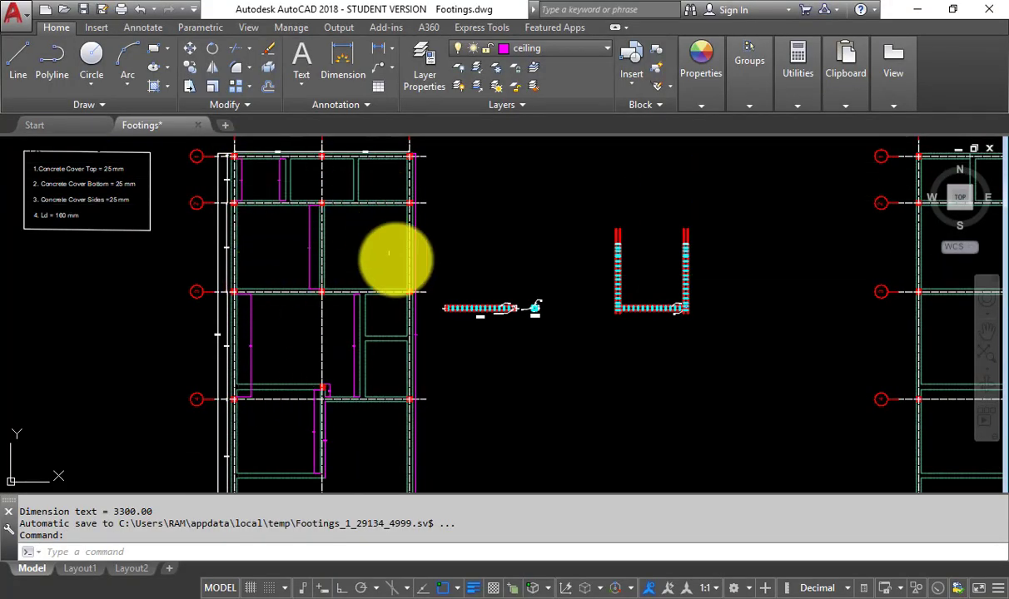
left_click_drag(398, 233, 394, 323)
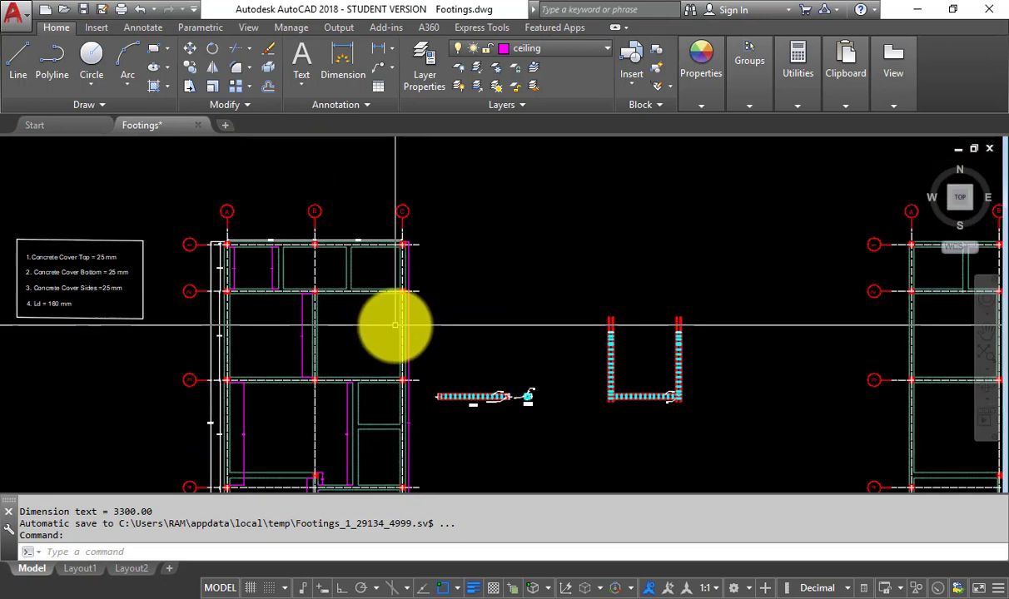
scroll(333, 282, "up", 2)
scroll(334, 283, "up", 2)
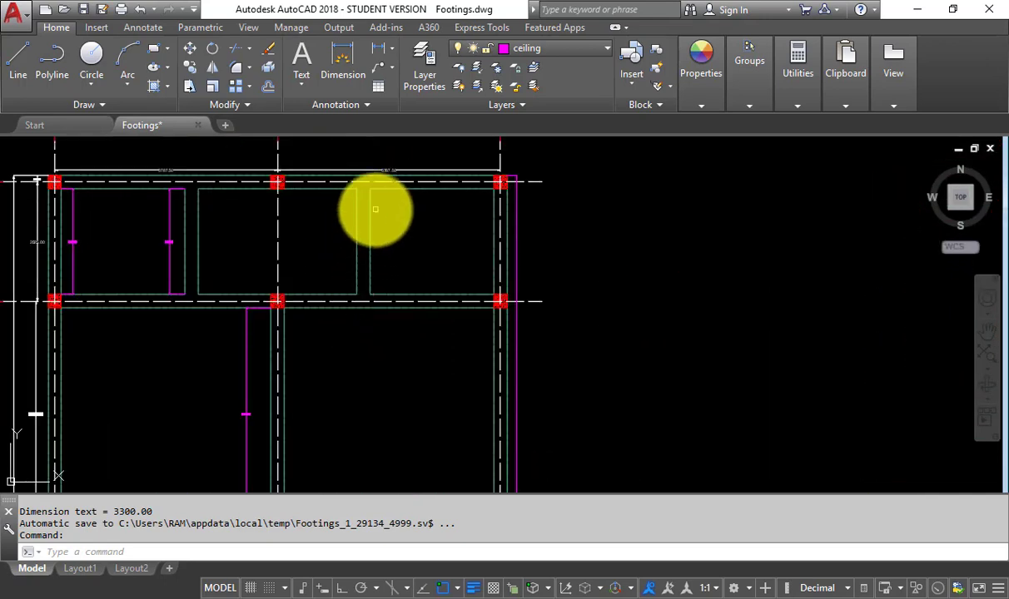
scroll(373, 210, "down", 4)
left_click_drag(344, 334, 331, 235)
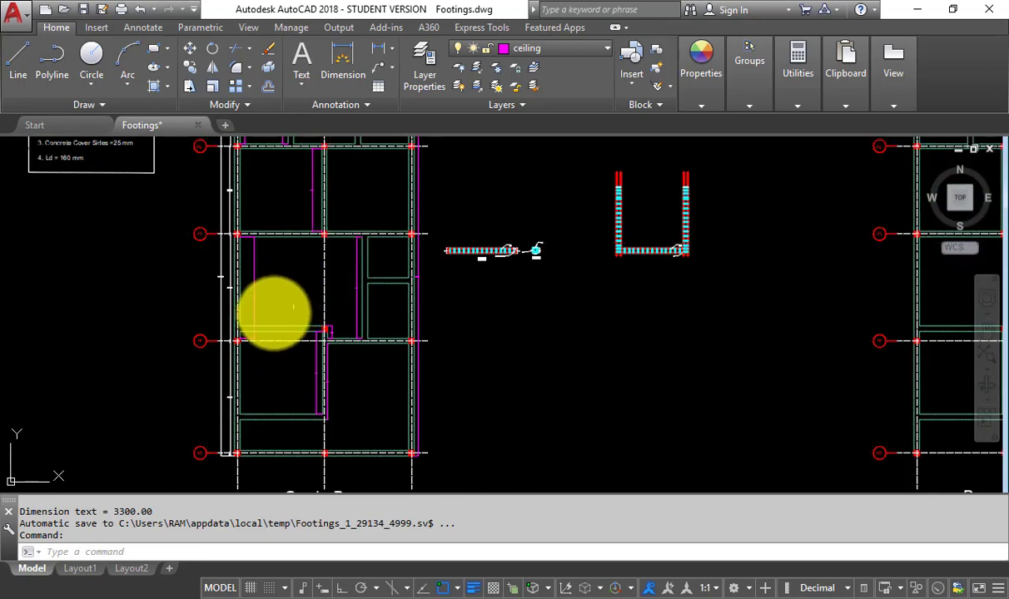
scroll(282, 457, "up", 2)
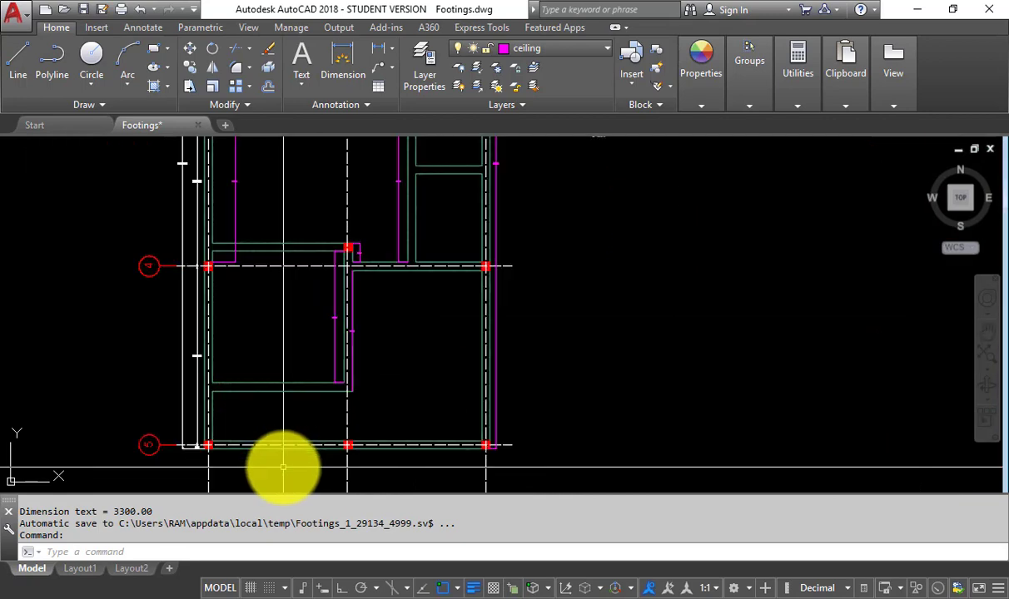